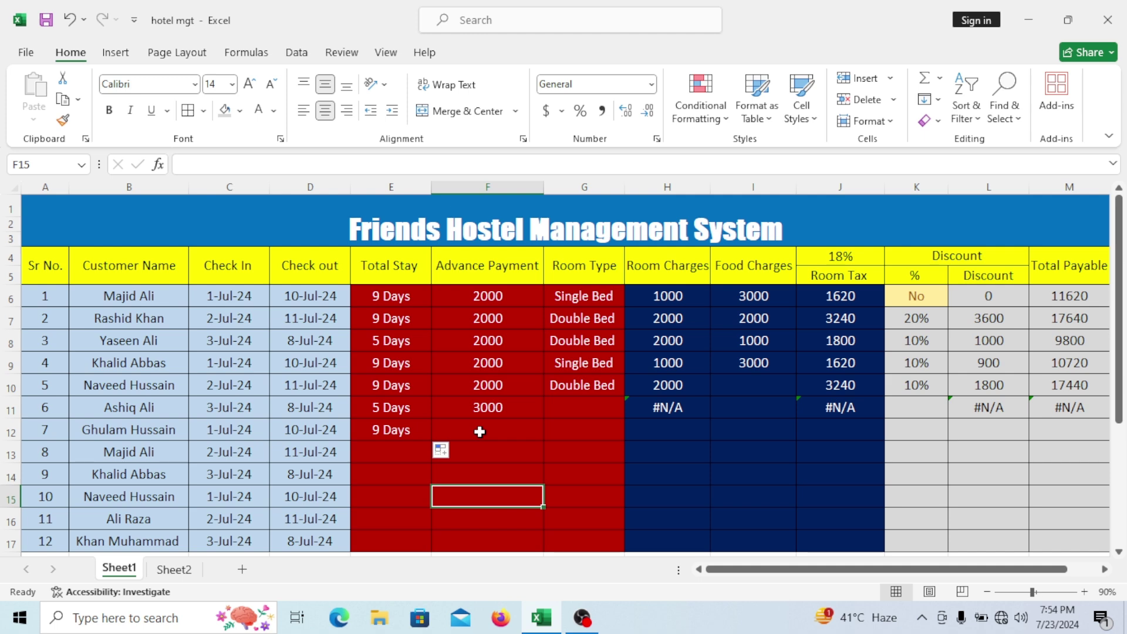
Set the Room Type in row 11 to Double Bed
left_click(344, 365)
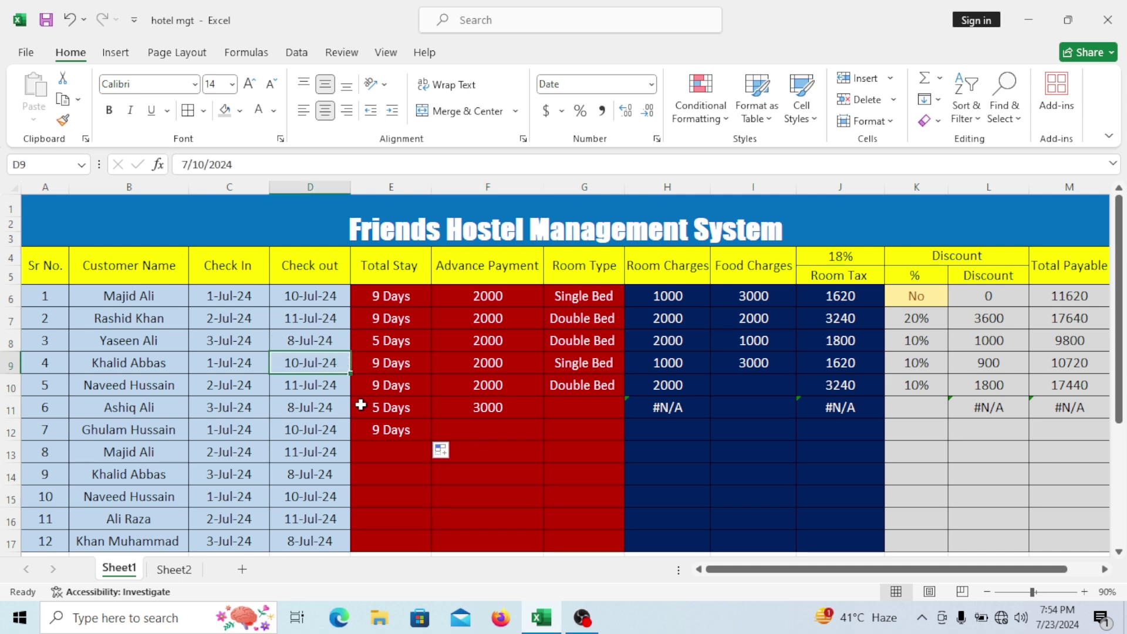
left_click(389, 420)
left_click(389, 412)
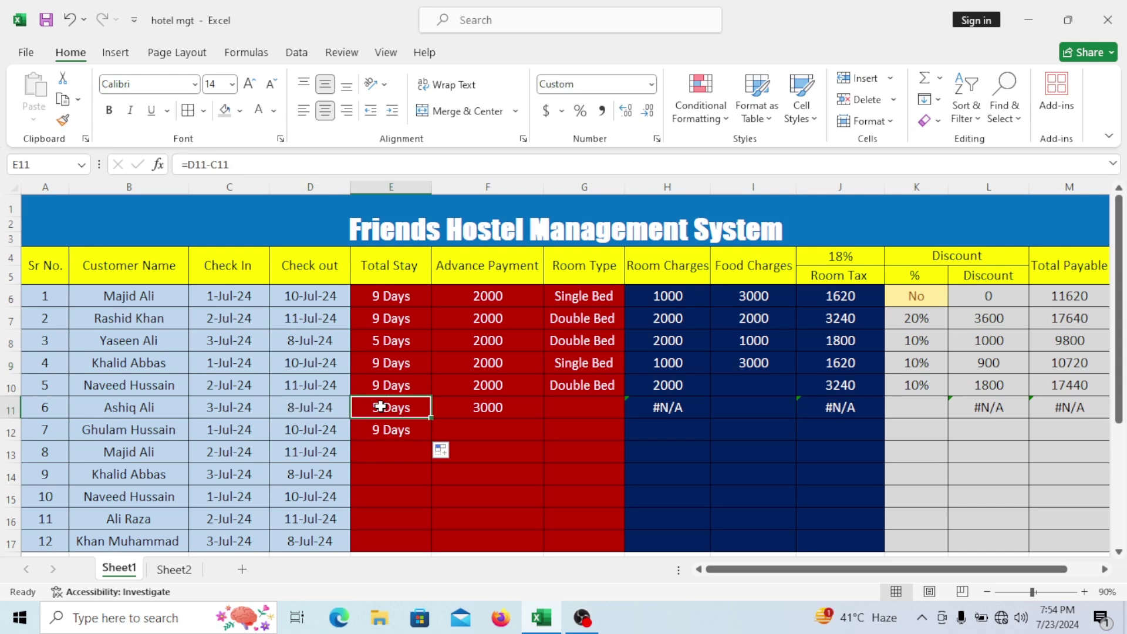
left_click(466, 407)
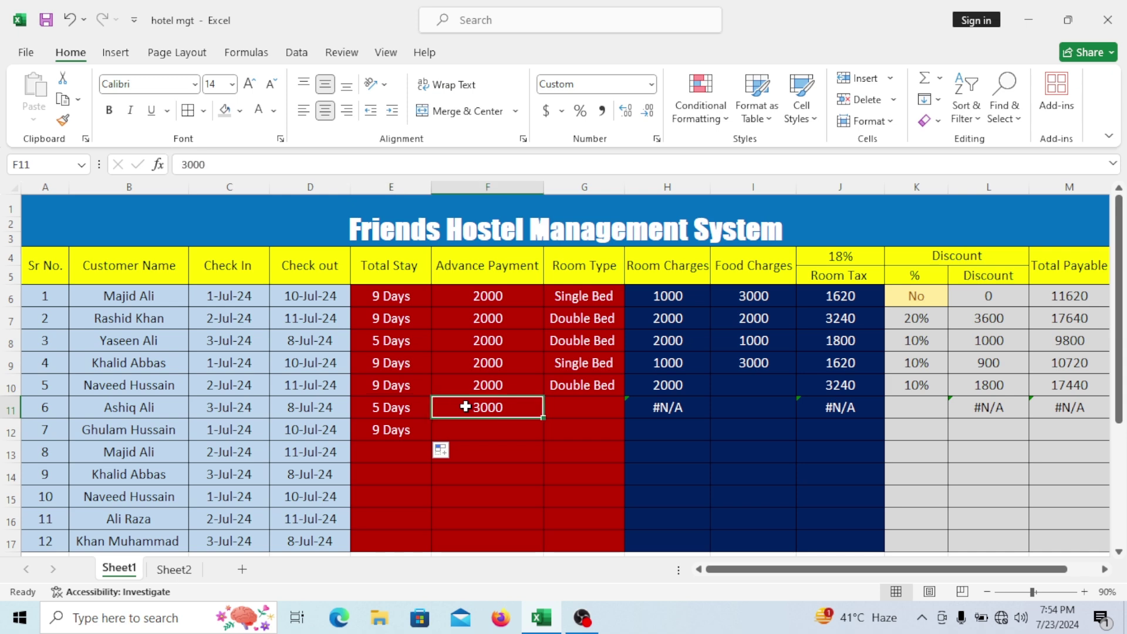
left_click(555, 407)
left_click(631, 411)
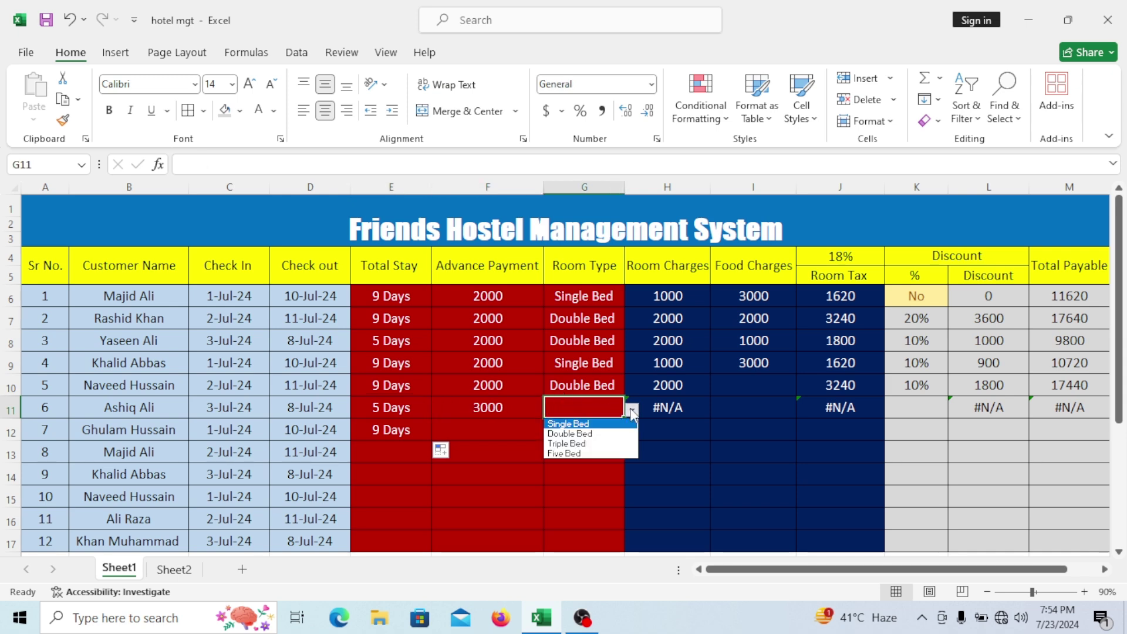
left_click(601, 434)
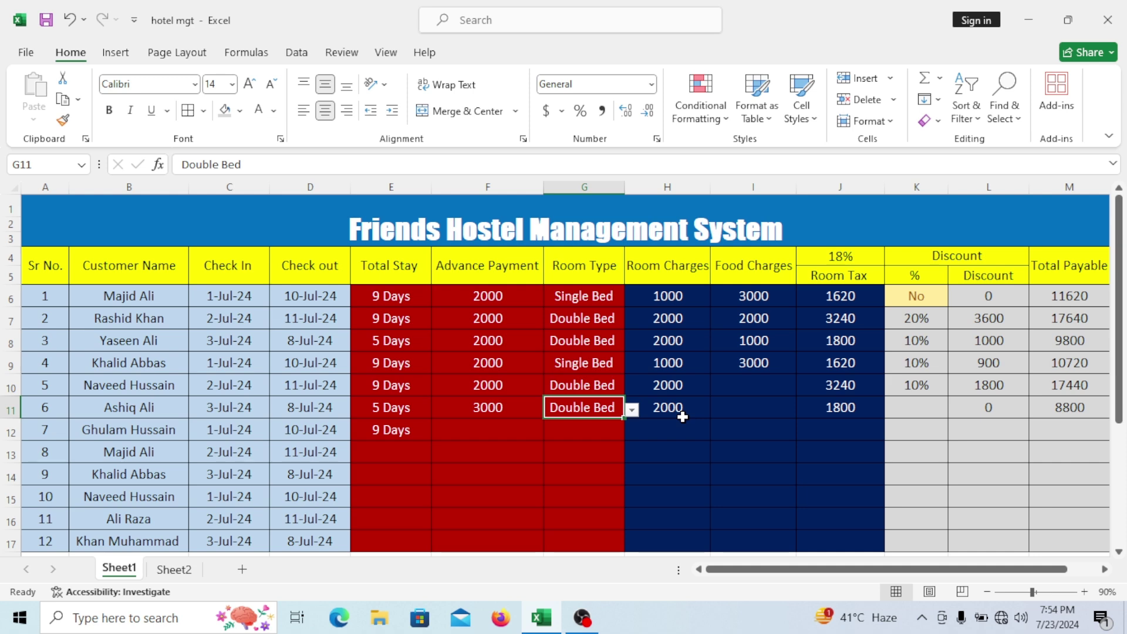
Change the Room Type in row 11 to Five Bed and check its Room Charges formula
left_click(635, 422)
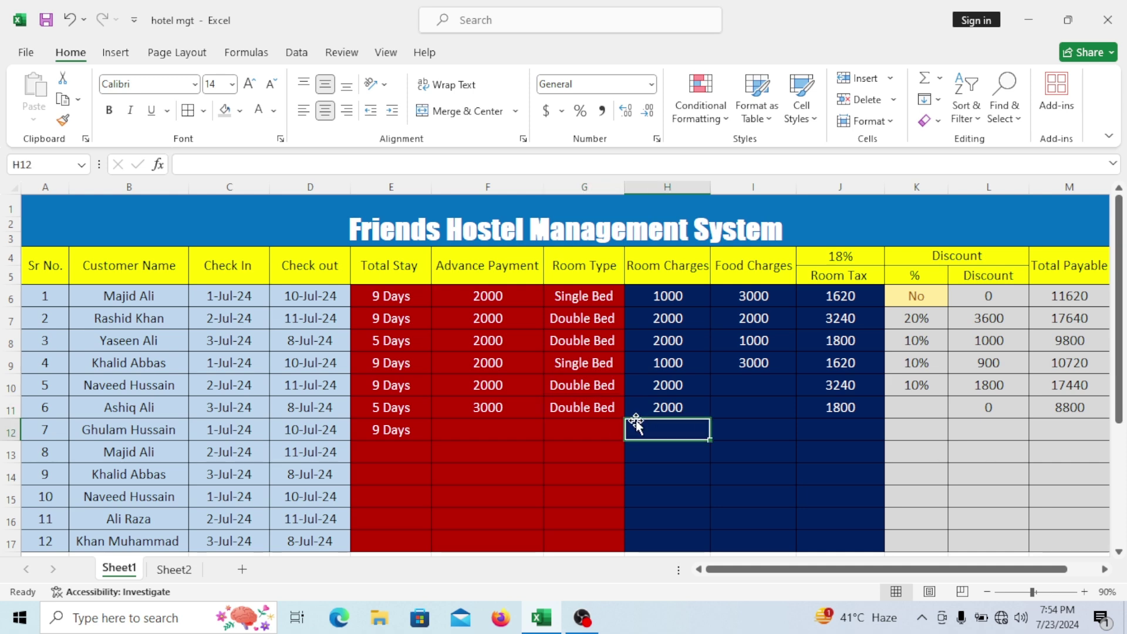
left_click(586, 405)
left_click(632, 410)
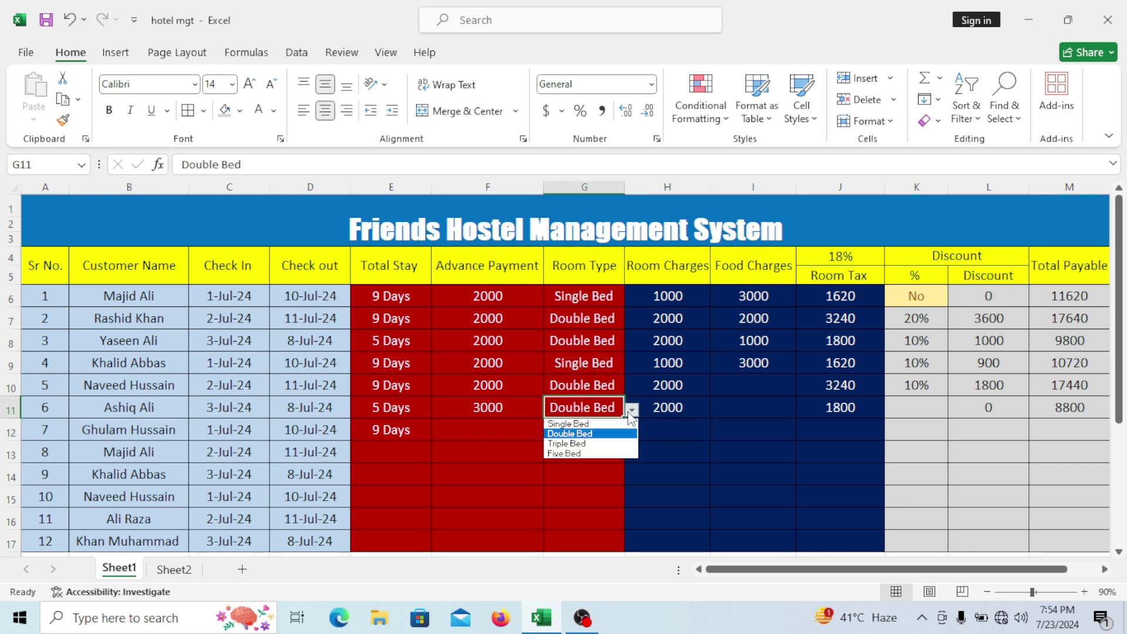
left_click(573, 453)
left_click(668, 414)
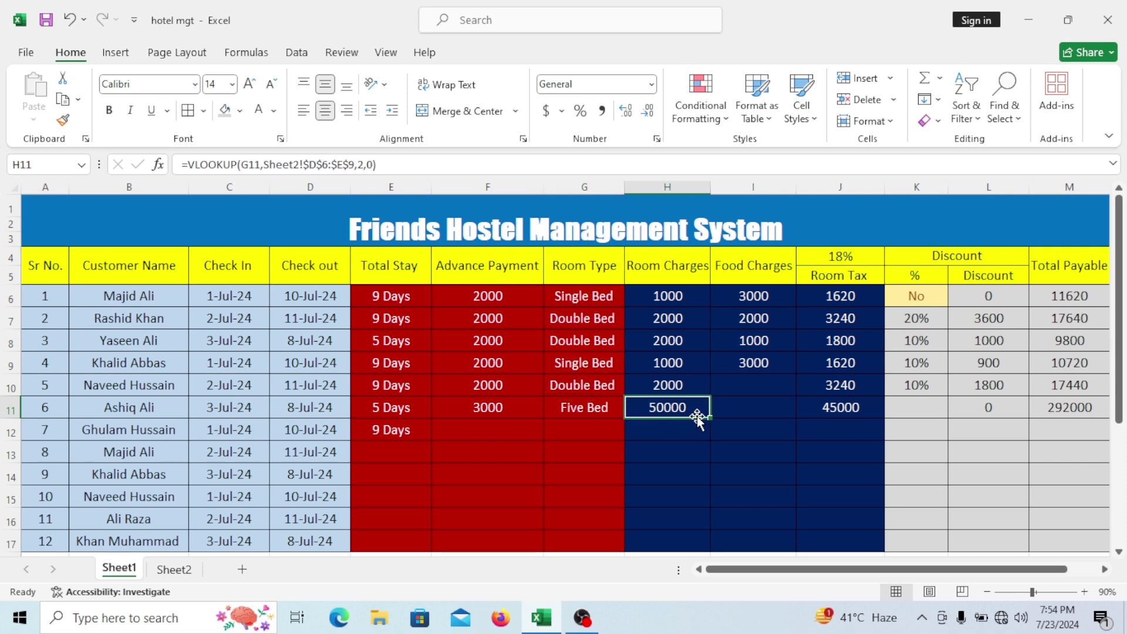
Enter 20000 as the Food Charges in row 11
left_click(753, 409)
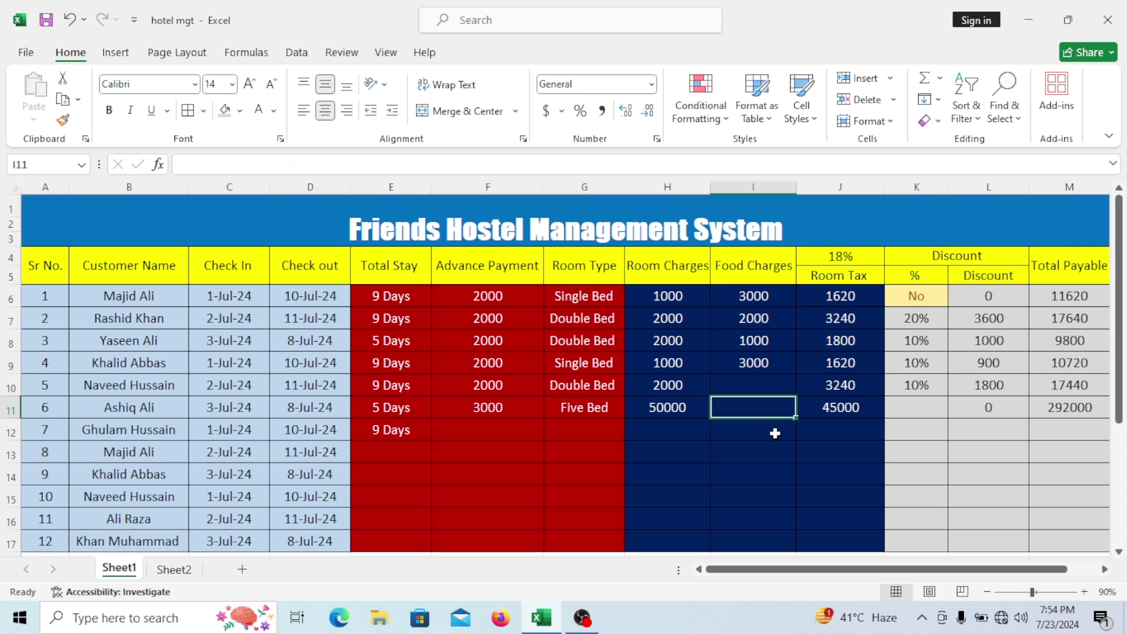
type("20000")
left_click(761, 467)
Check the Room Tax formula in row 11 and set that row's discount percentage to 10%
left_click(830, 407)
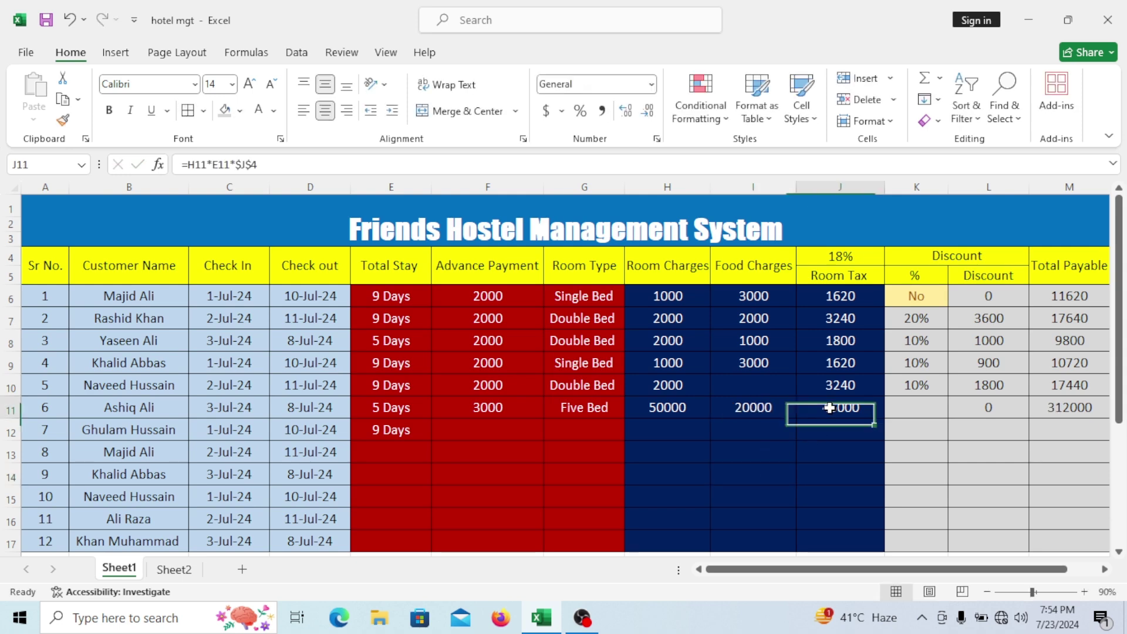
left_click(917, 411)
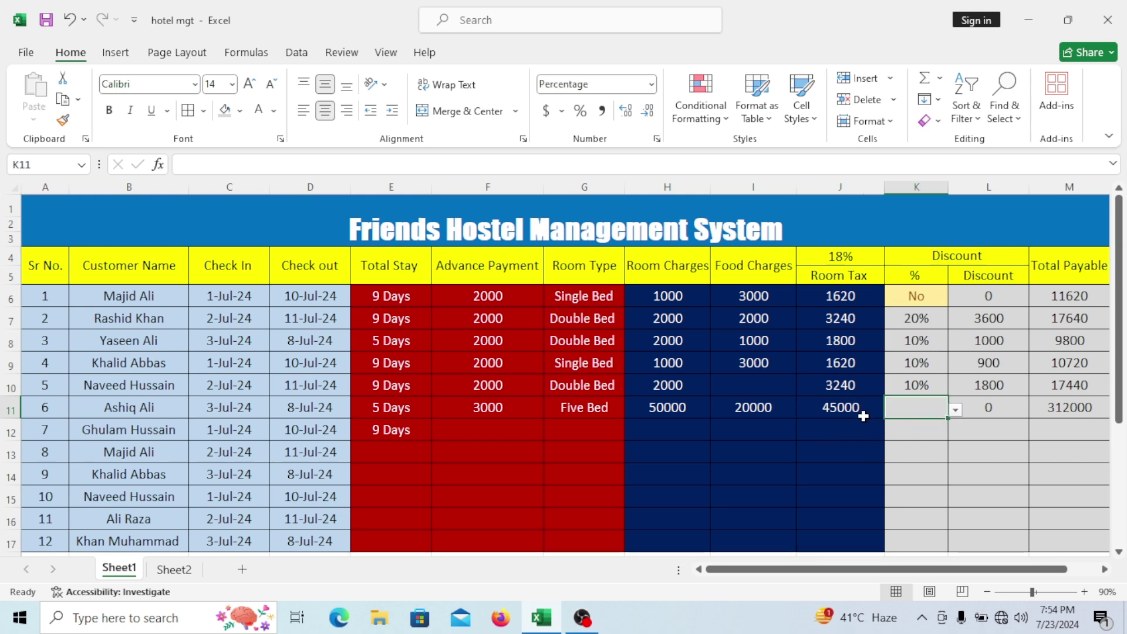
left_click(955, 410)
left_click(913, 434)
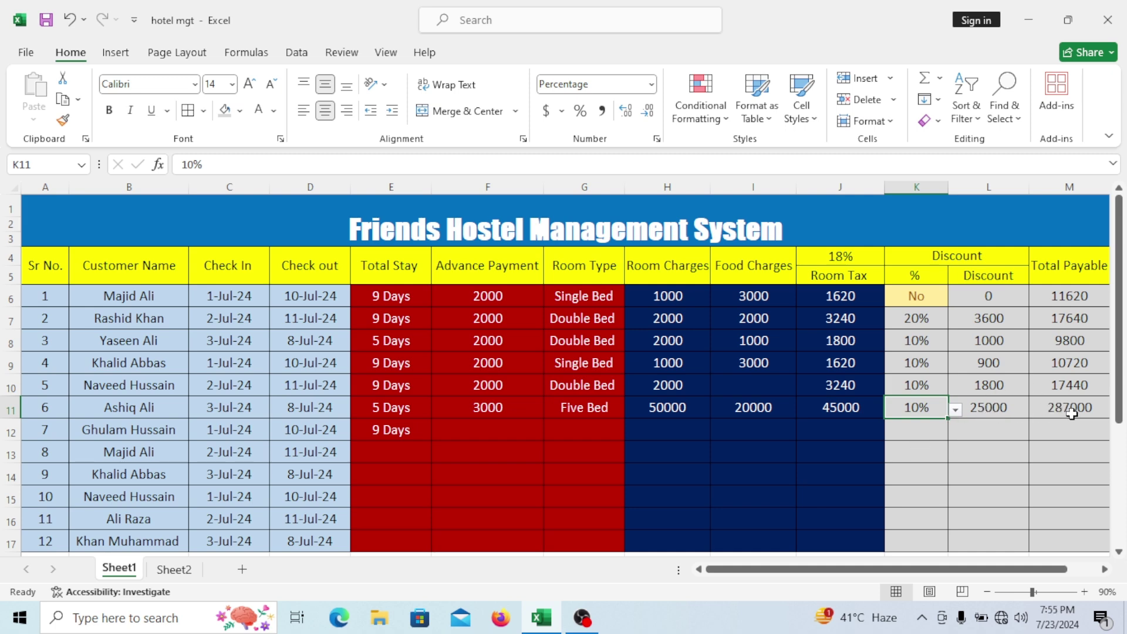
Set the discount percentage in row 11 to No
left_click(955, 410)
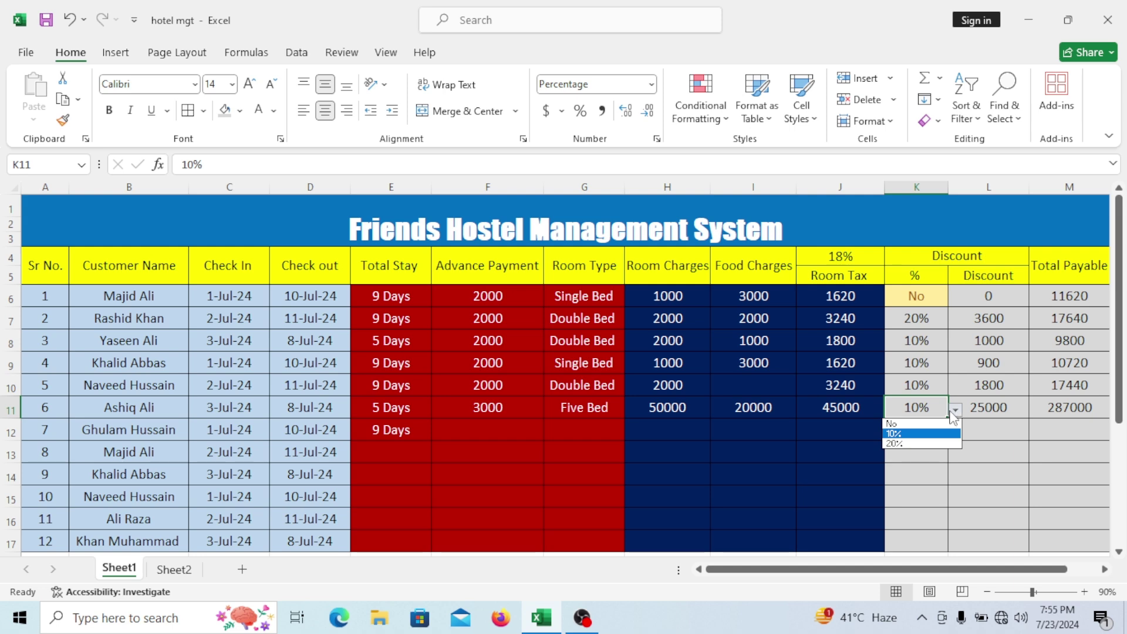
left_click(913, 423)
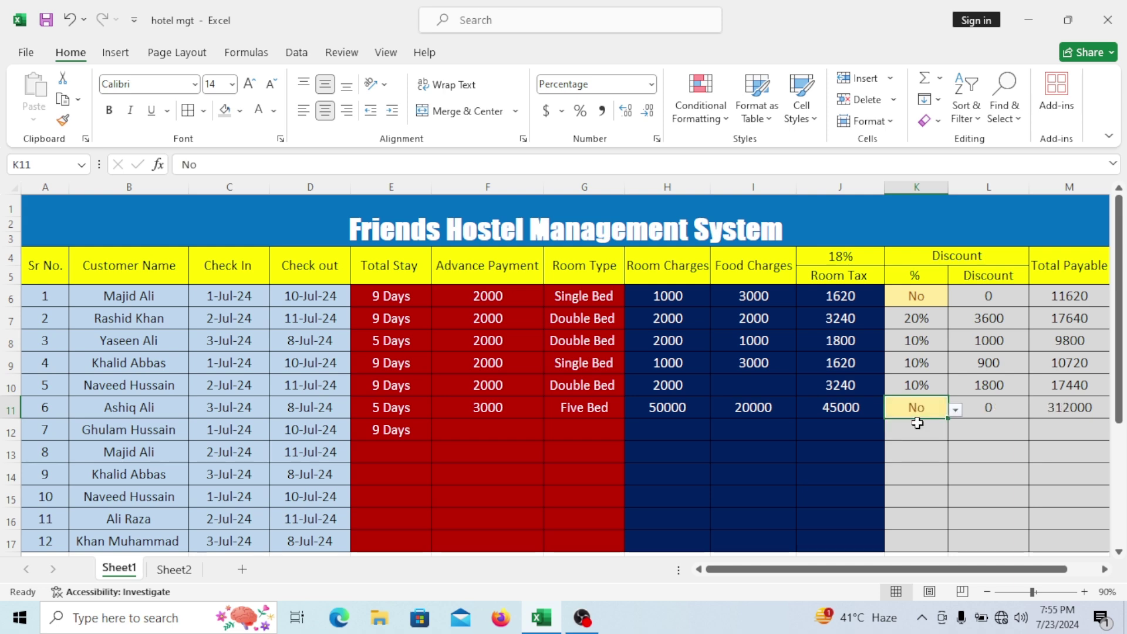
left_click(1004, 410)
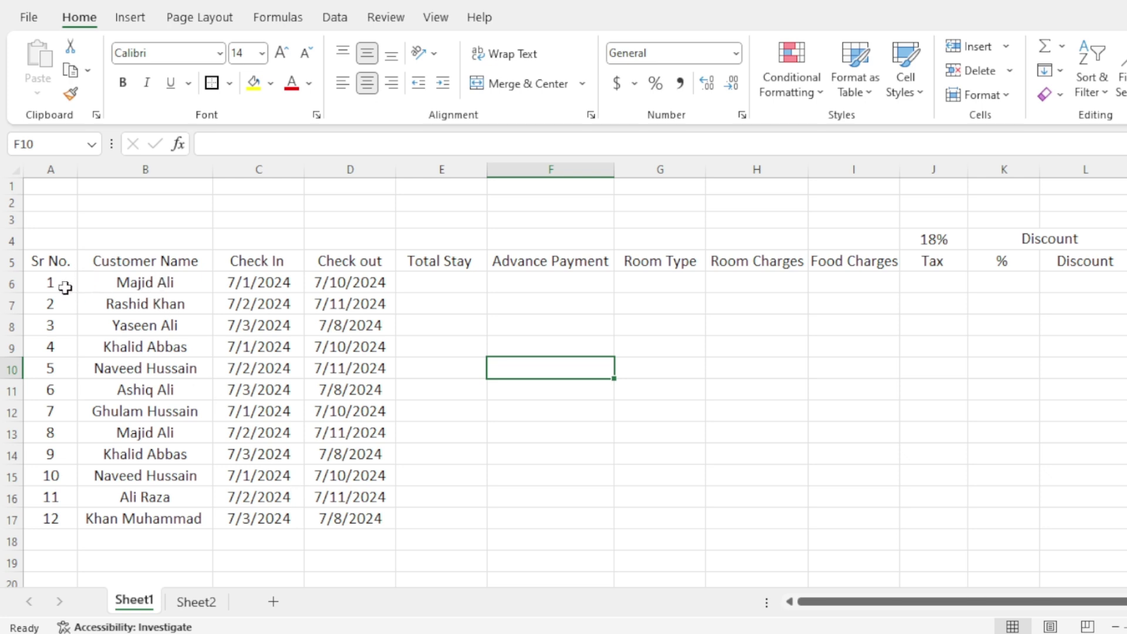
Review the unformatted guest table column by column, from Customer Name and the dates through the payment, room, tax and discount columns
left_click_drag(179, 284, 183, 514)
left_click(343, 461)
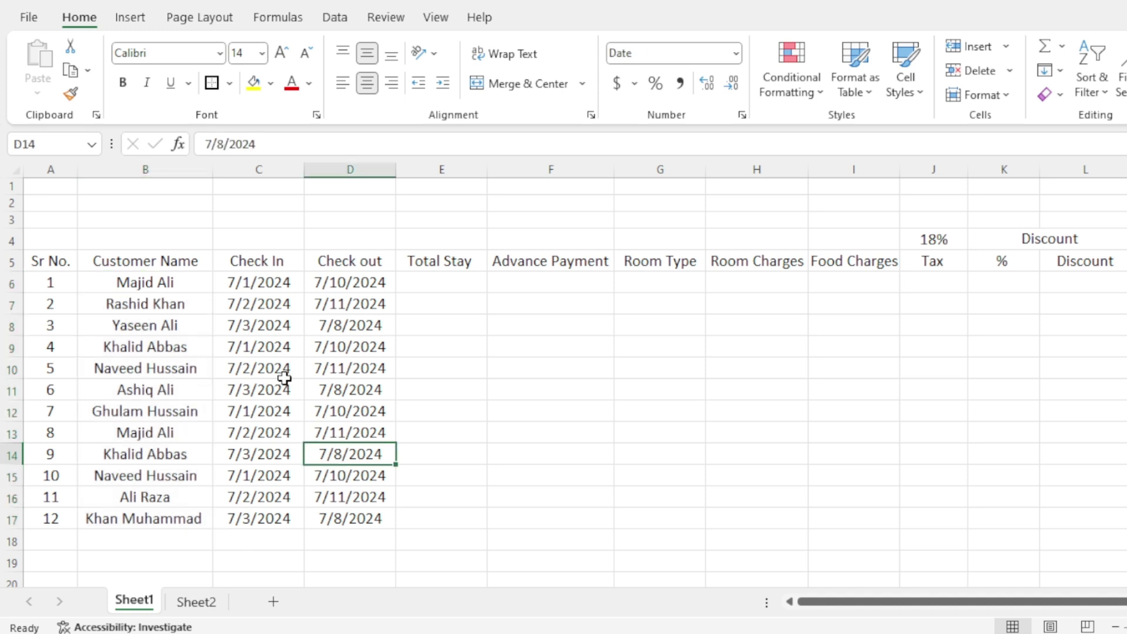
left_click_drag(267, 277, 264, 518)
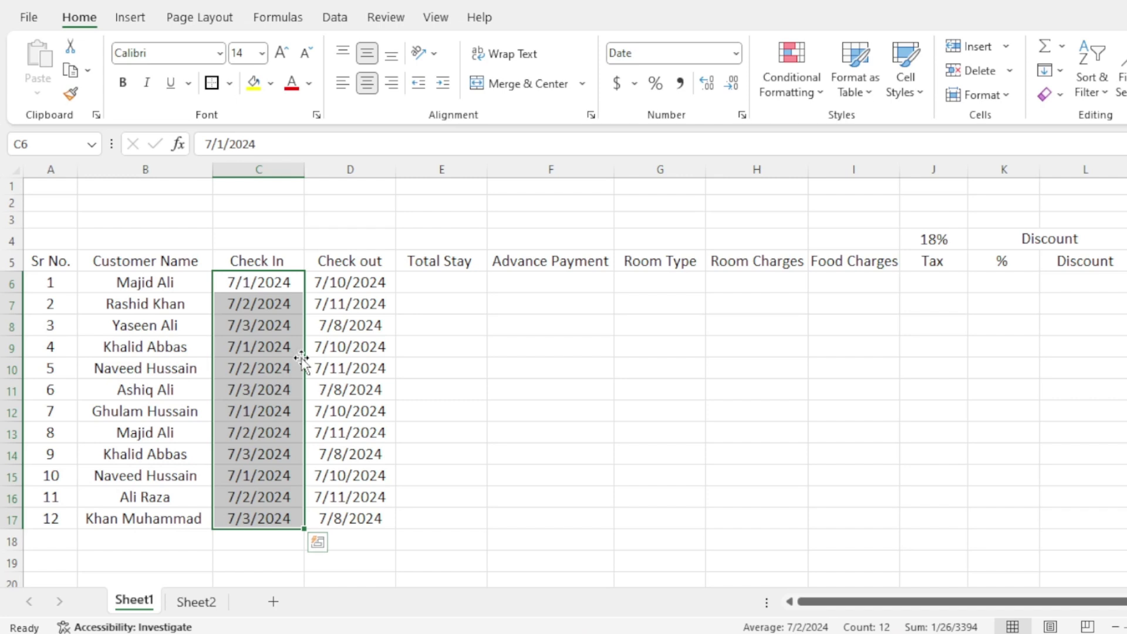
left_click_drag(389, 282, 379, 520)
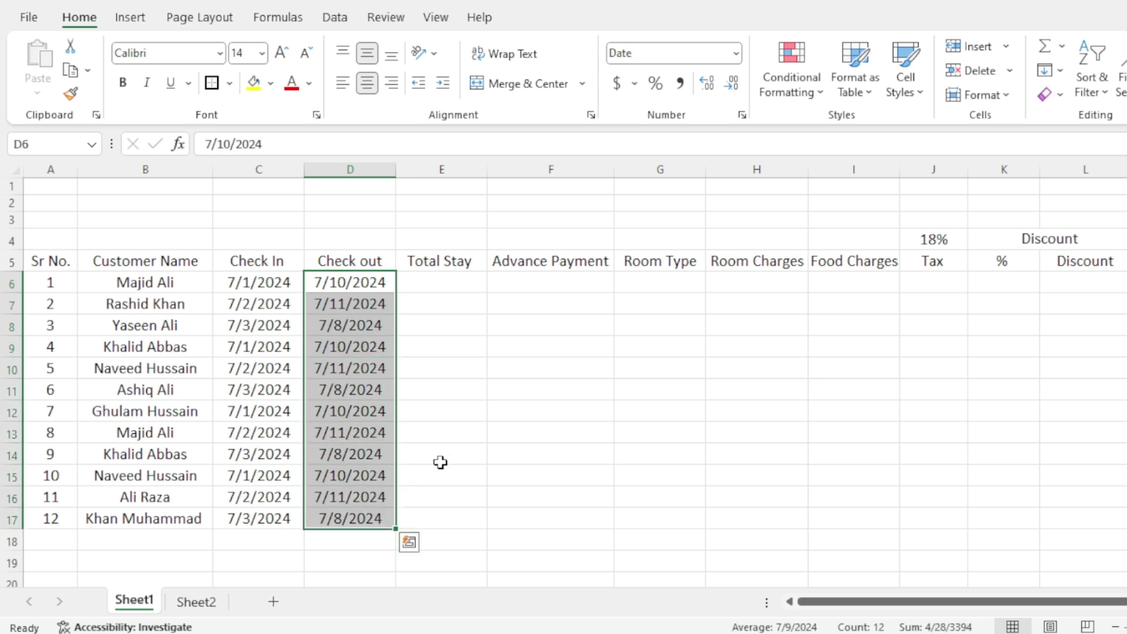
left_click(468, 282)
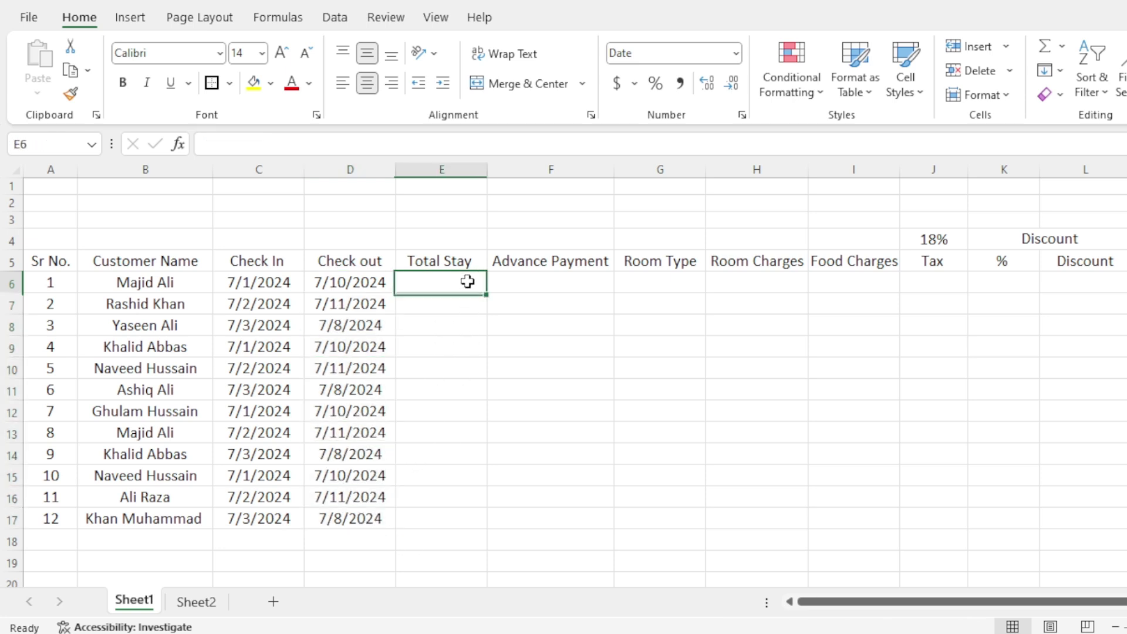
left_click(554, 281)
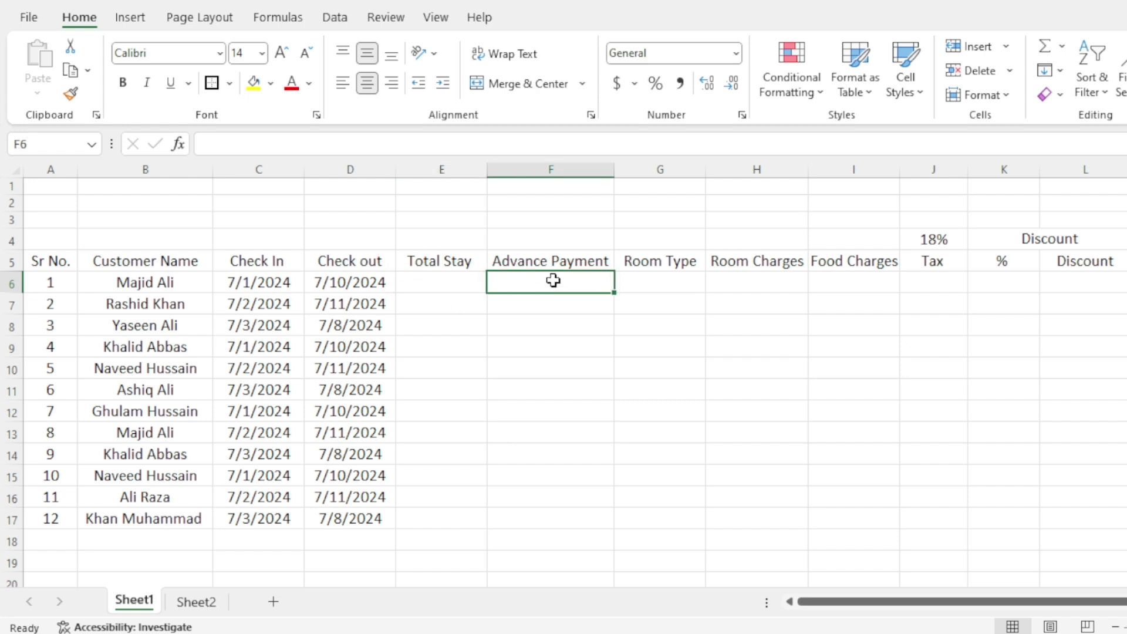
left_click(656, 282)
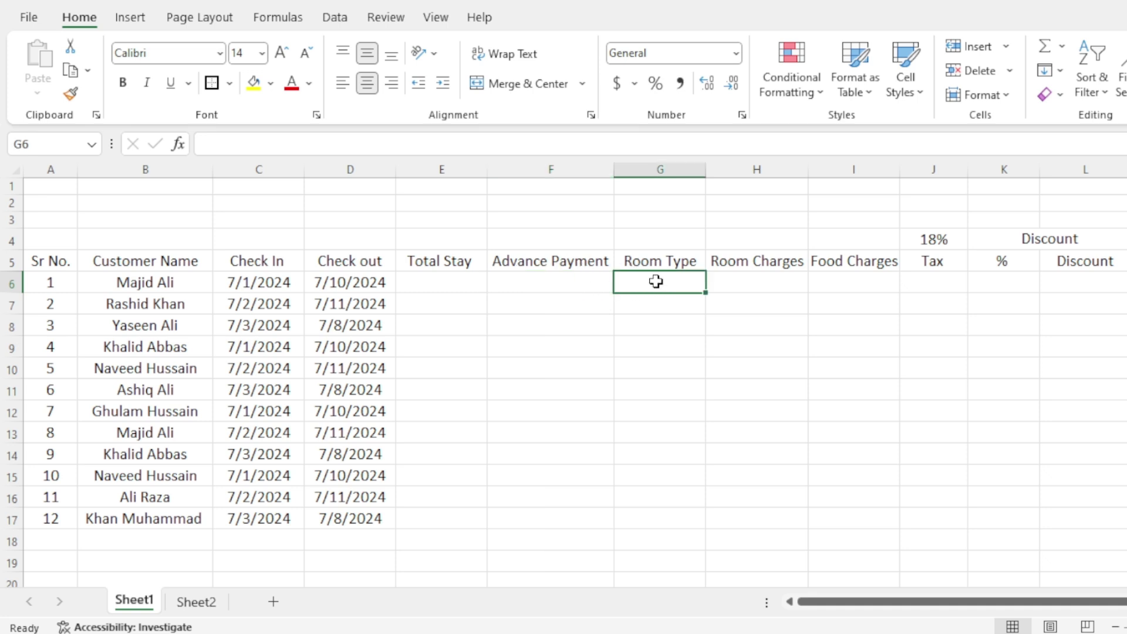
left_click(745, 277)
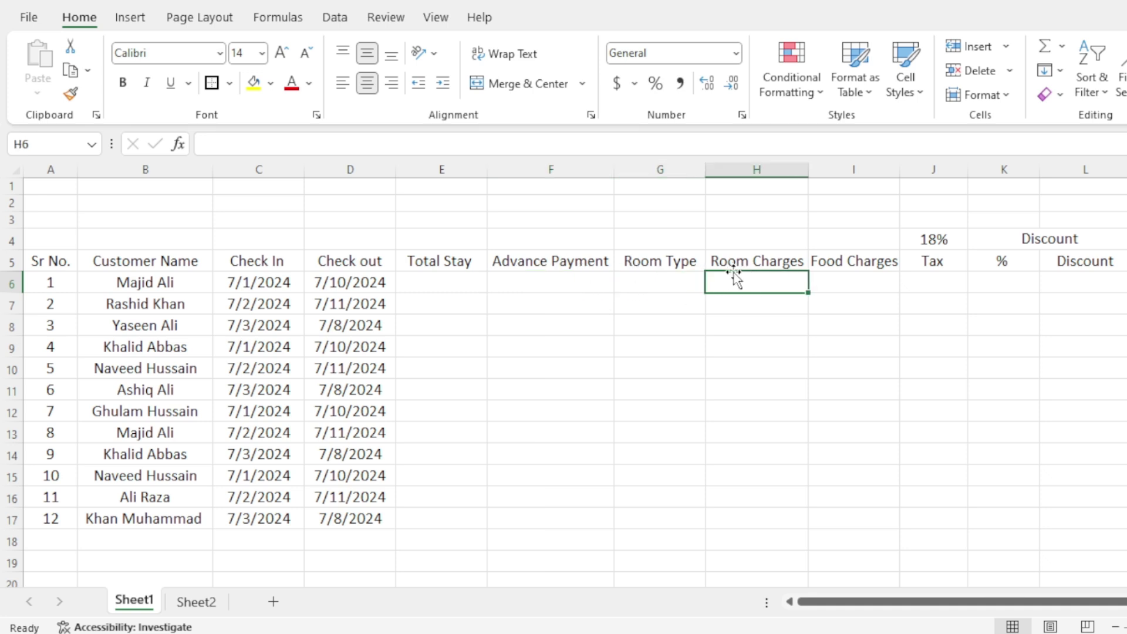
left_click(893, 277)
left_click(947, 284)
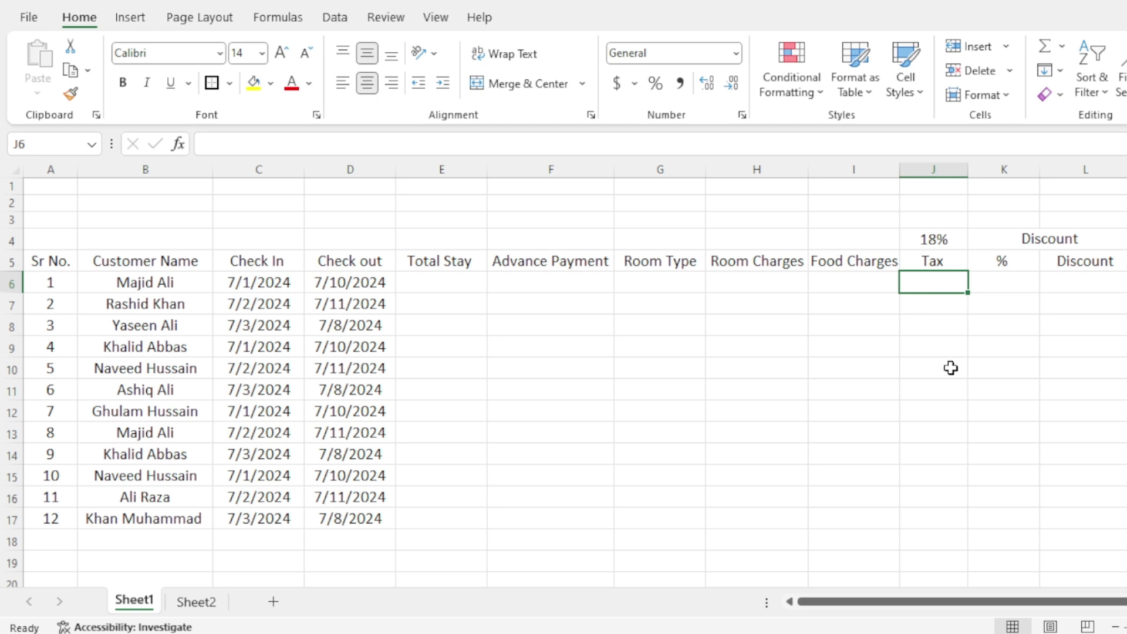
left_click(1032, 284)
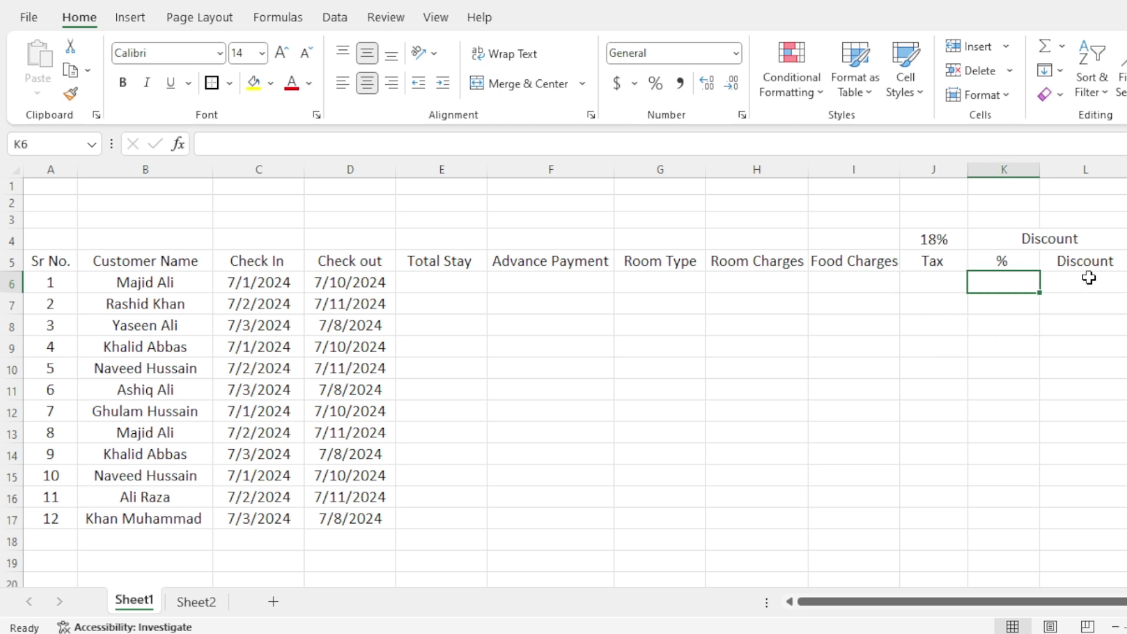
left_click(1085, 281)
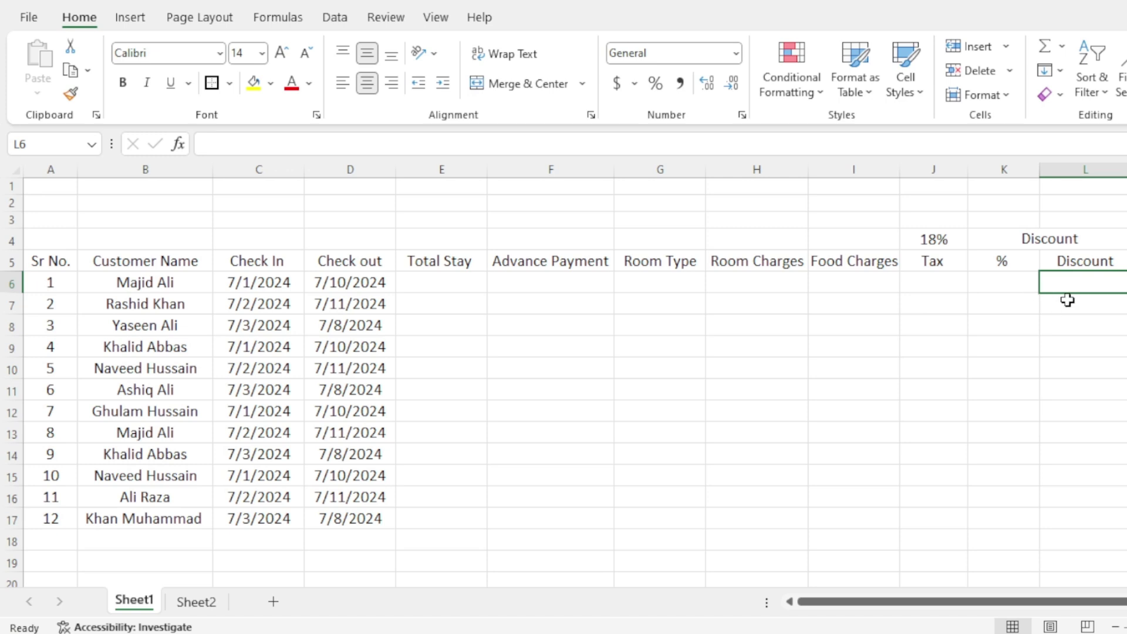
key("Right")
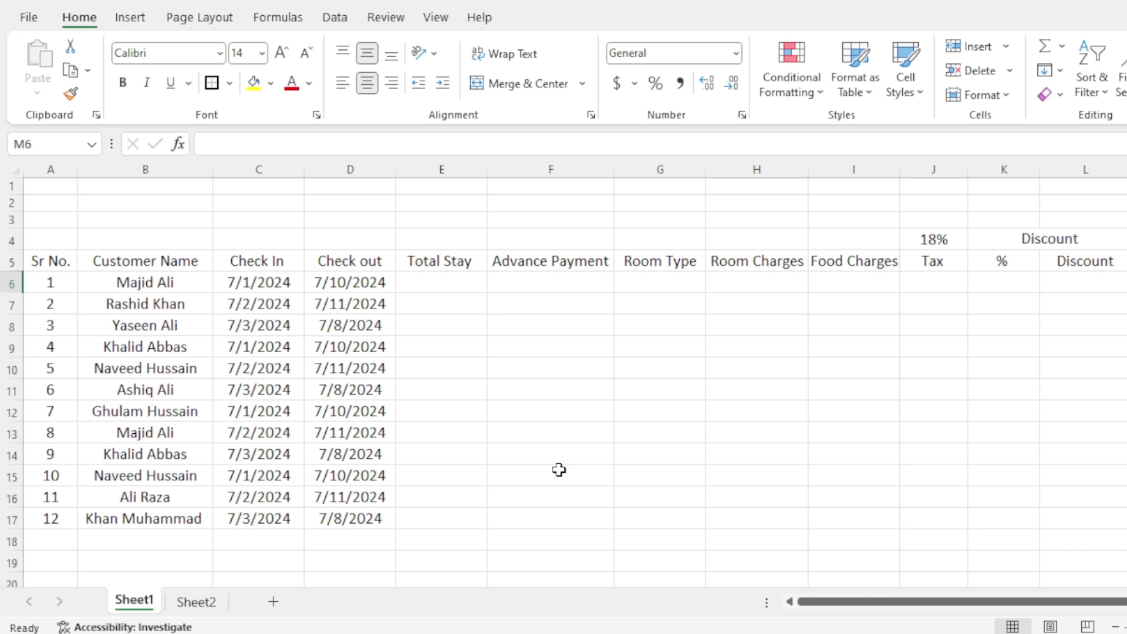
left_click(464, 284)
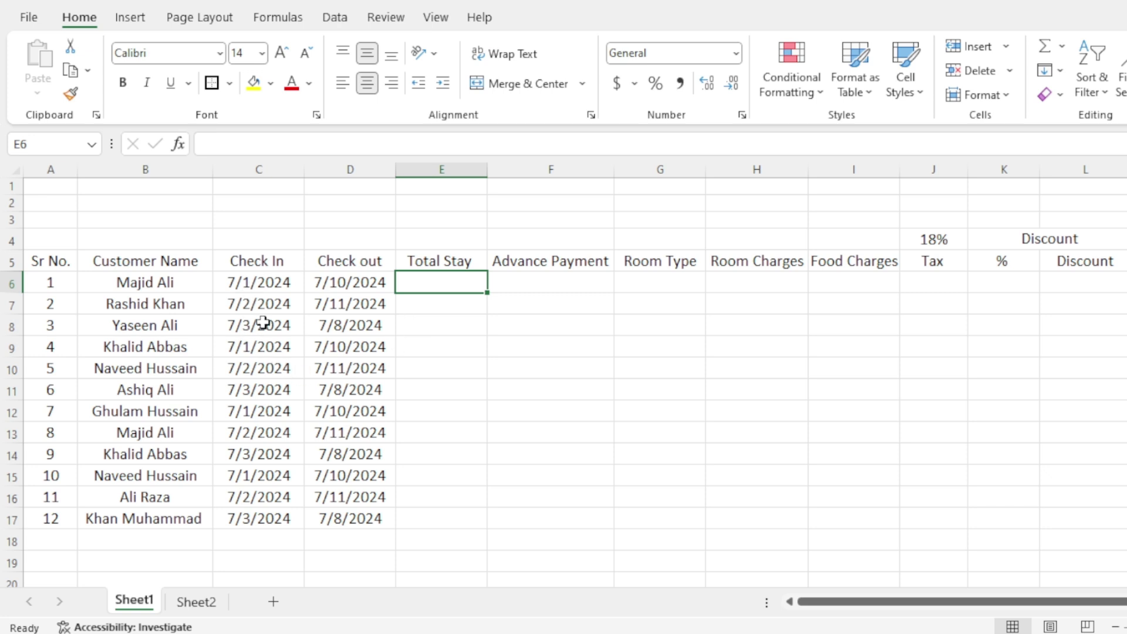
Format the Check In dates in C6:C17 with the 14-Mar-12 date type
left_click_drag(267, 284, 266, 529)
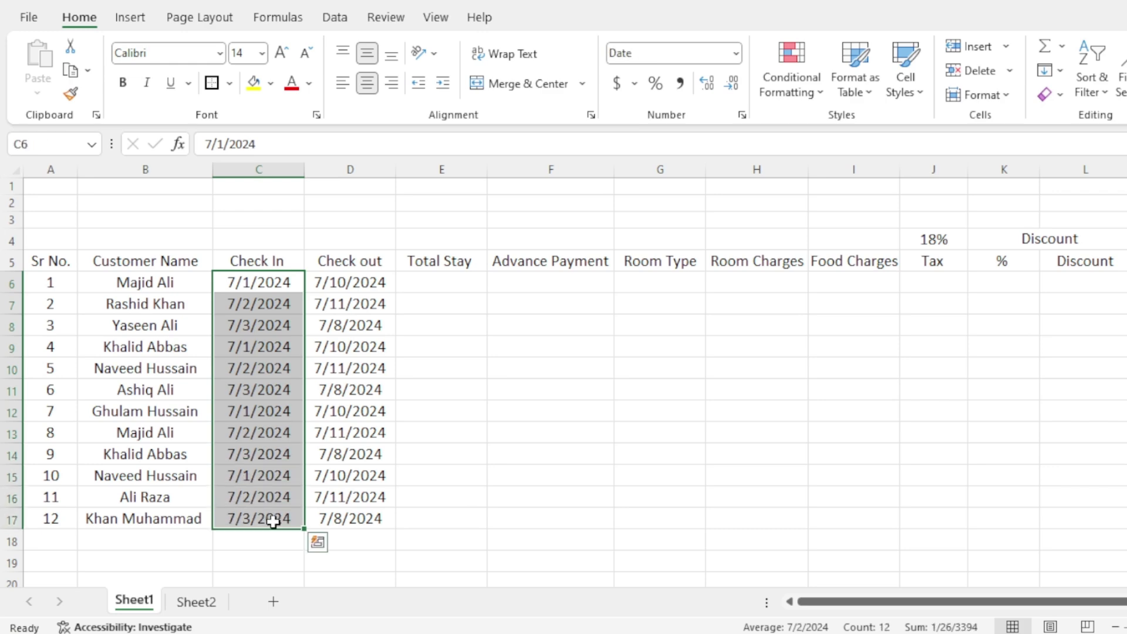
key("ctrl+1")
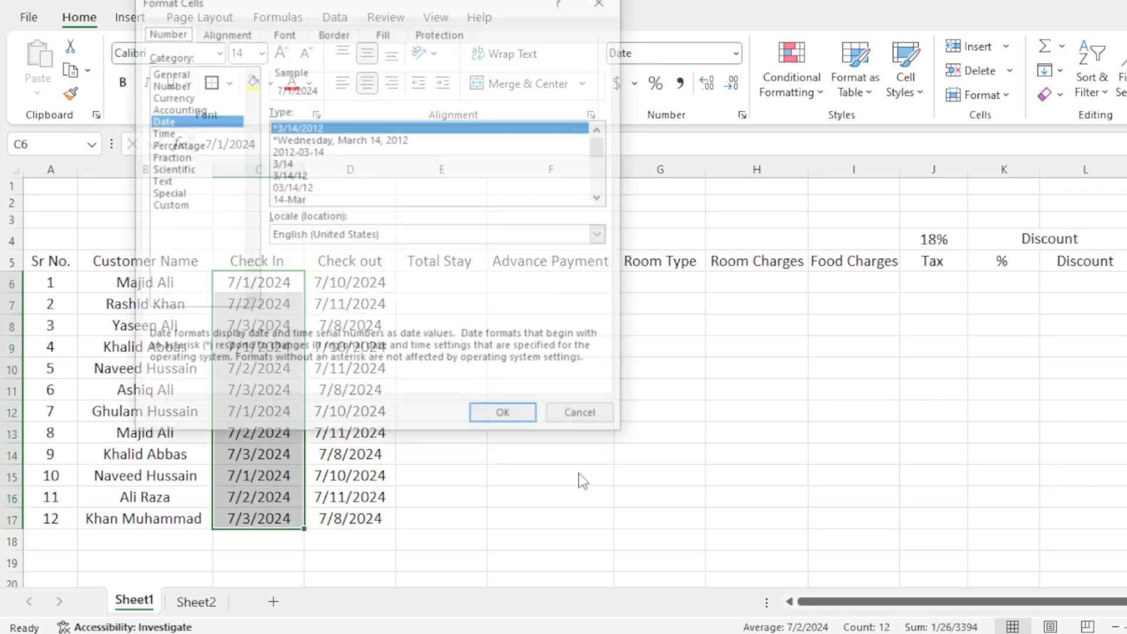
left_click_drag(360, 17, 477, 110)
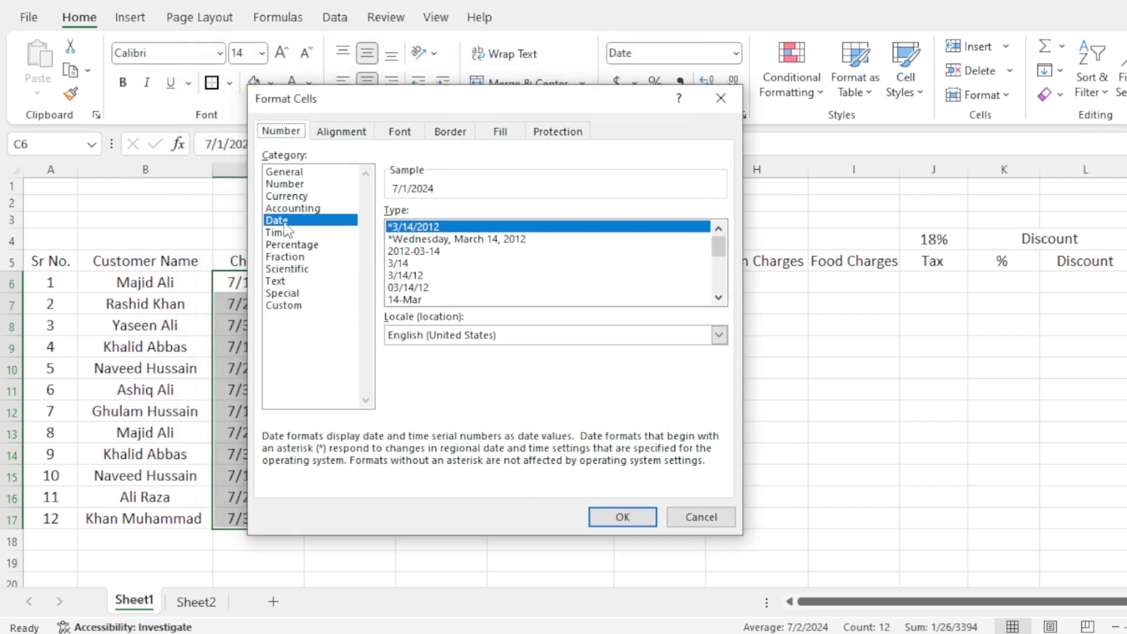
scroll(699, 302, "down", 1)
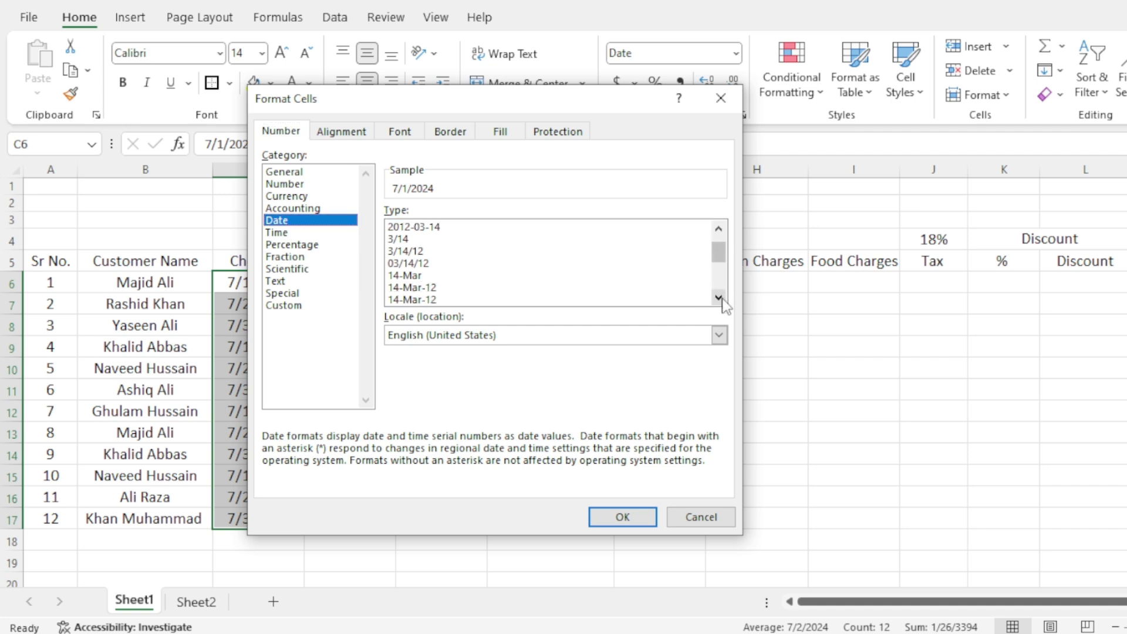
left_click(719, 298)
left_click(442, 276)
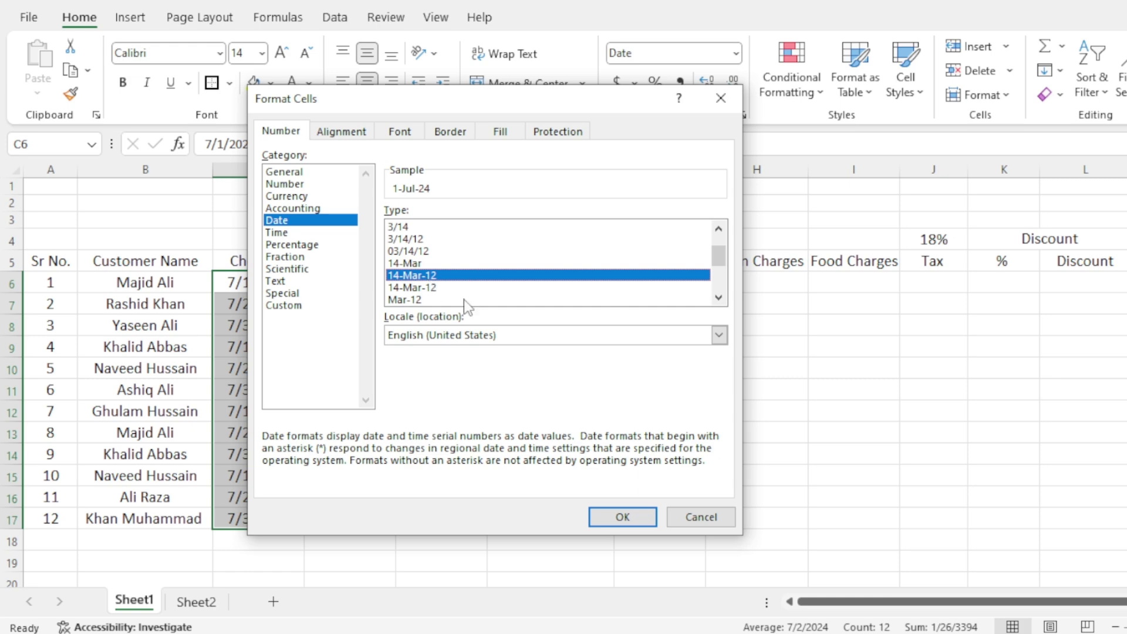
left_click(601, 515)
left_click(434, 434)
Copy the date format of the Check In column onto the Check out dates in D6:D17 with Format Painter
left_click_drag(277, 283, 272, 516)
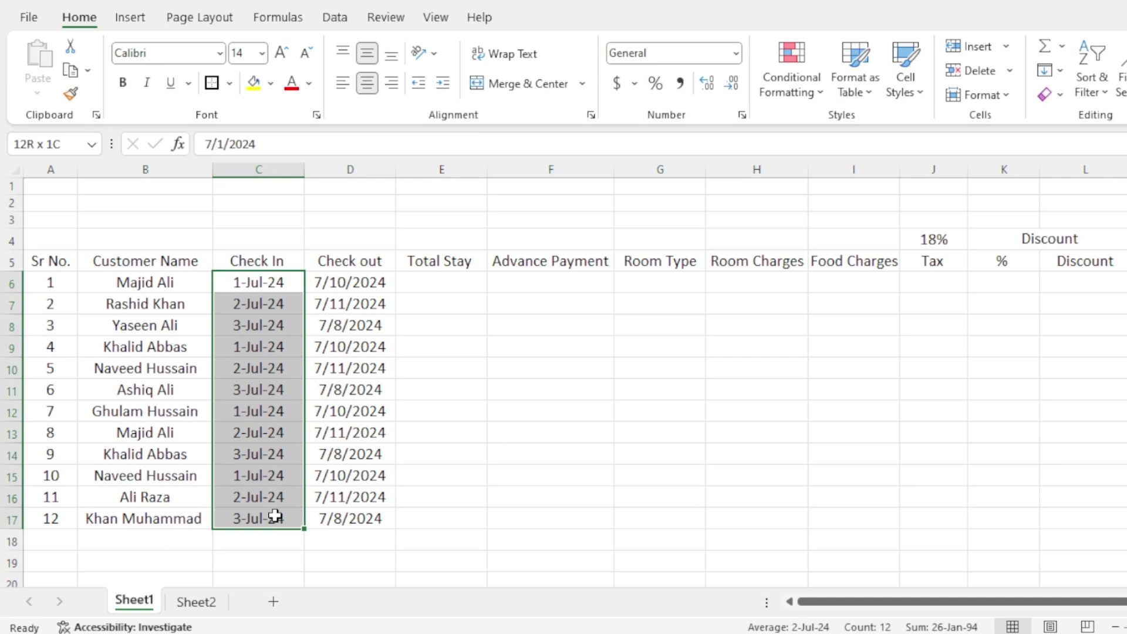
left_click(71, 95)
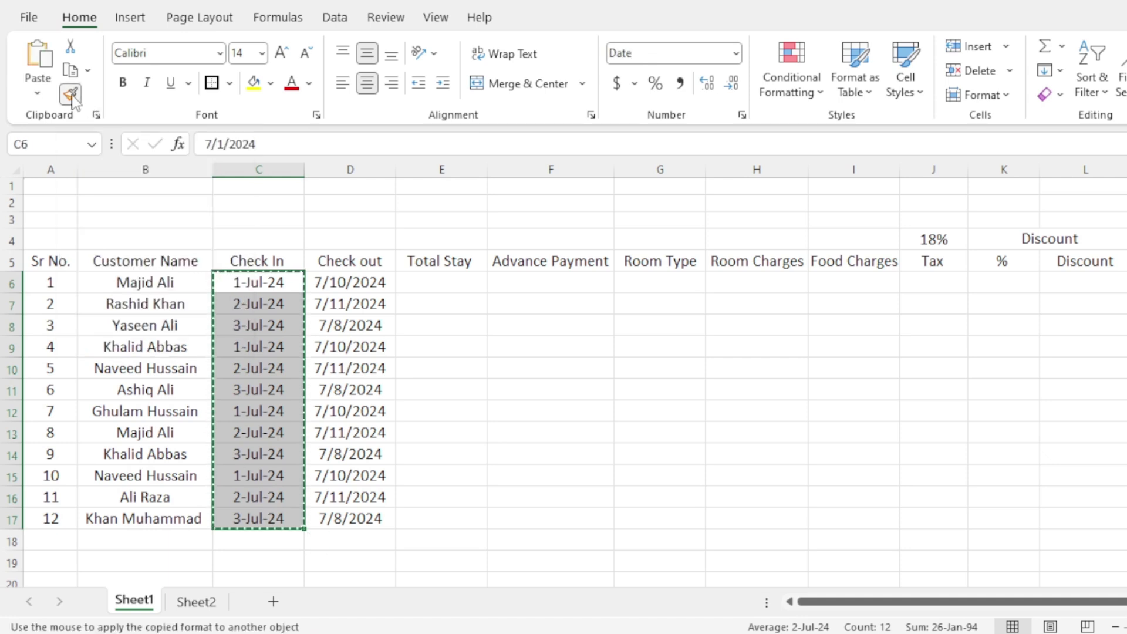
left_click_drag(377, 280, 382, 518)
left_click(540, 416)
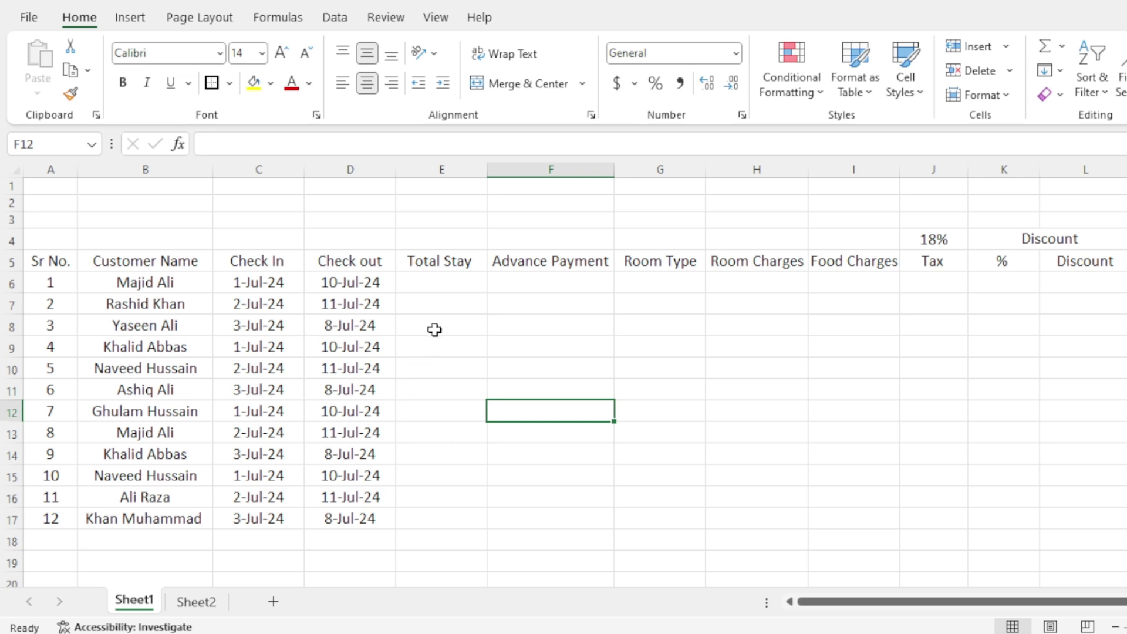
Calculate the first guest's Total Stay in E6 as check-out minus check-in with =D6-C6
left_click(450, 290)
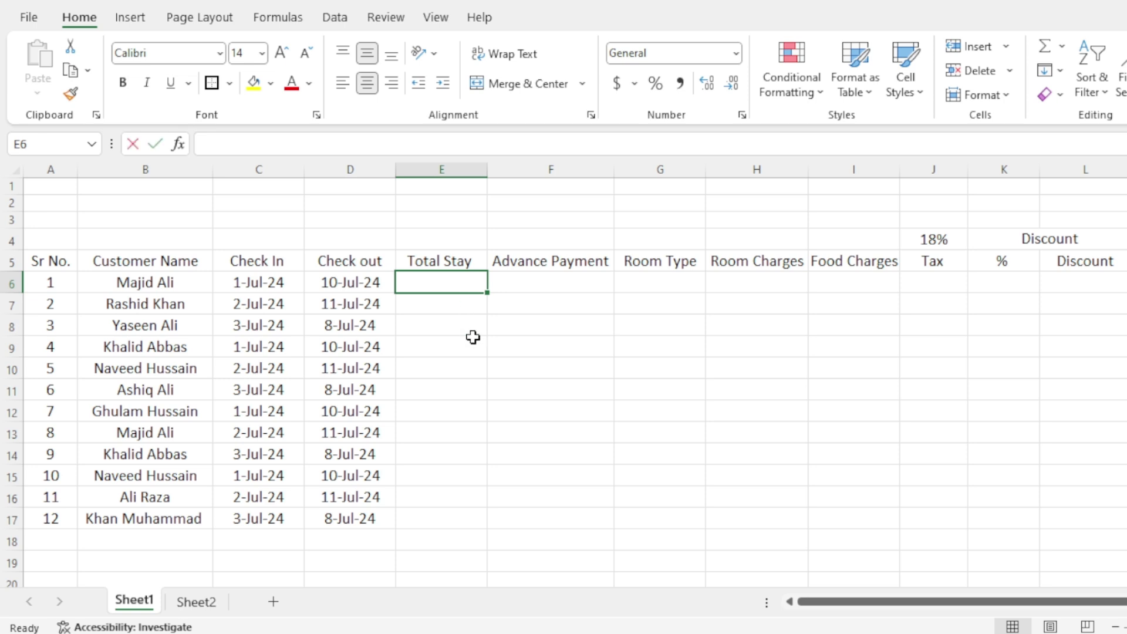
type("=")
left_click(371, 283)
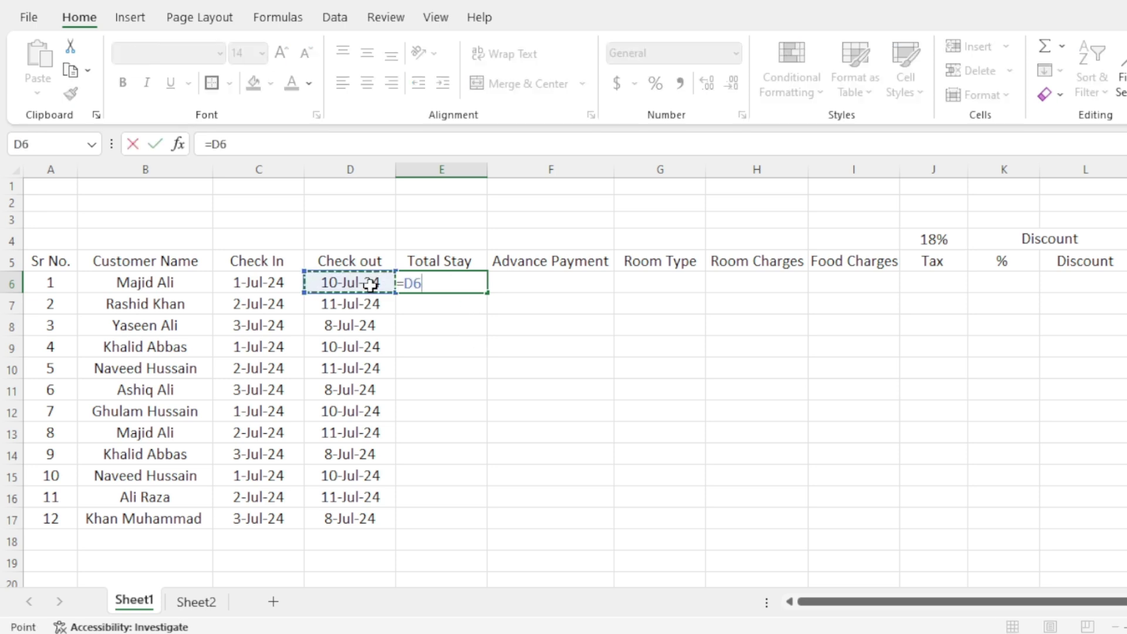
type("-")
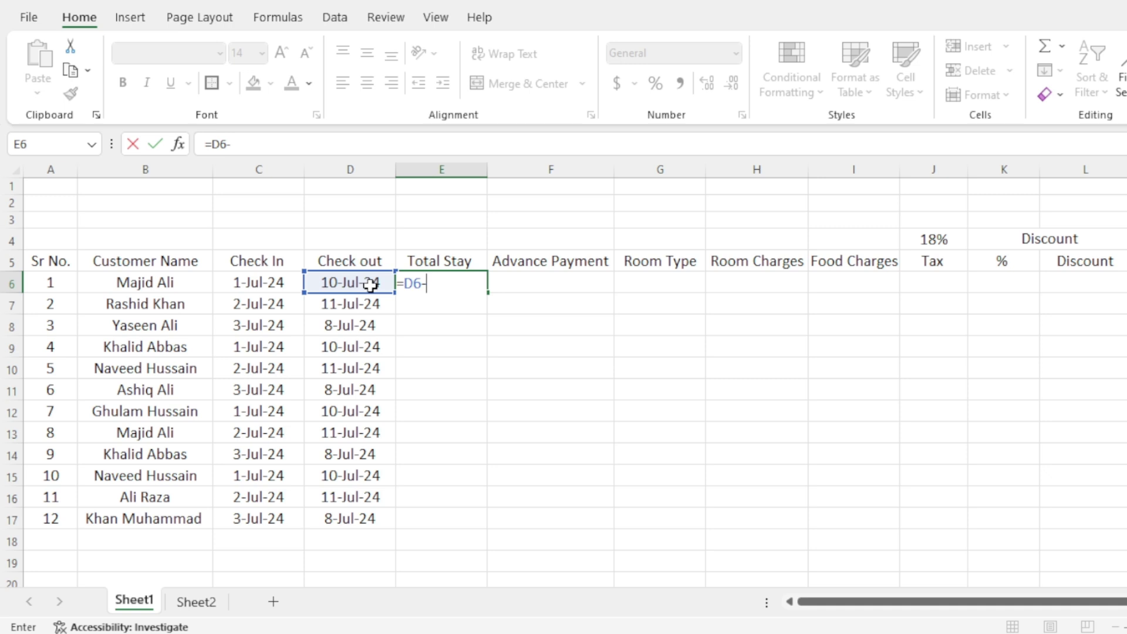
left_click(277, 282)
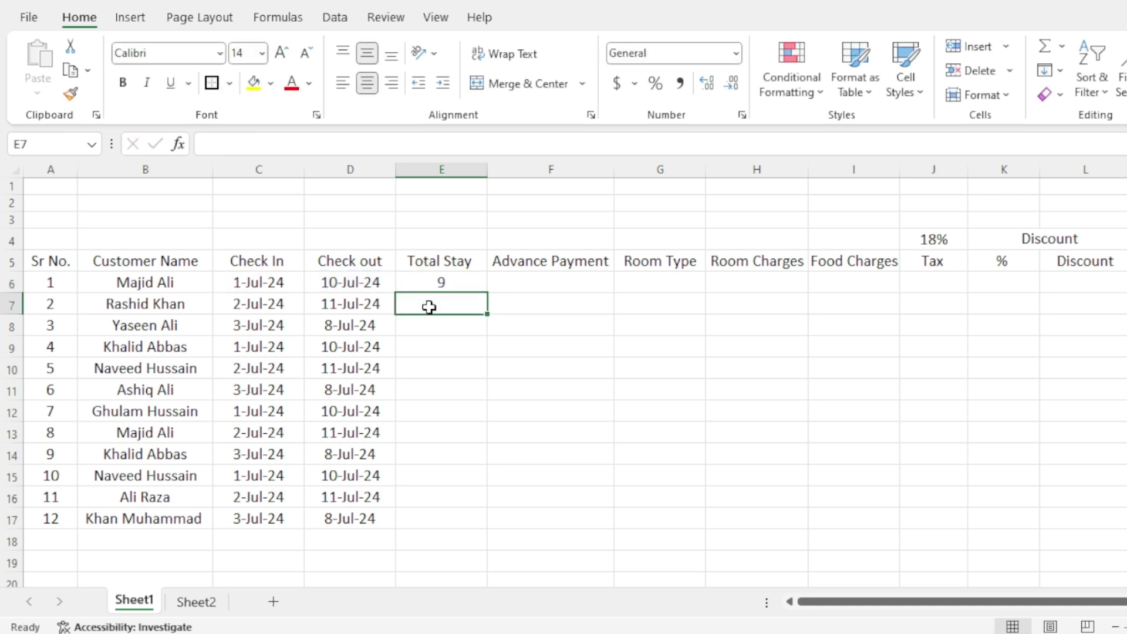
Fill the Total Stay formula from E6 down to E17 and check the copied formulas in several rows
left_click(441, 284)
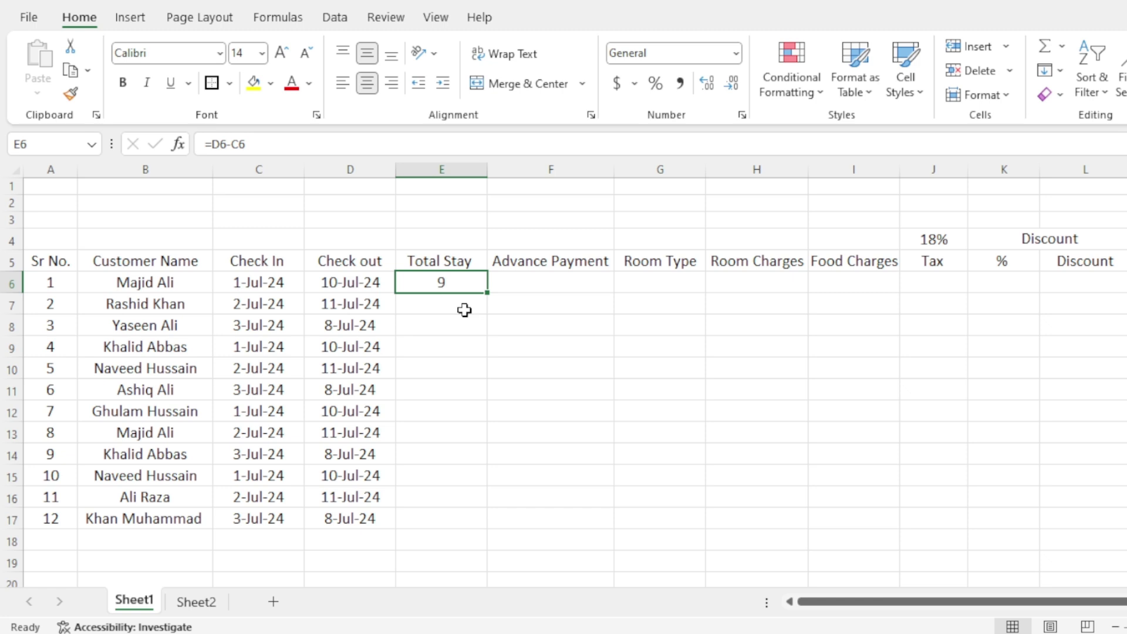
double_click(488, 292)
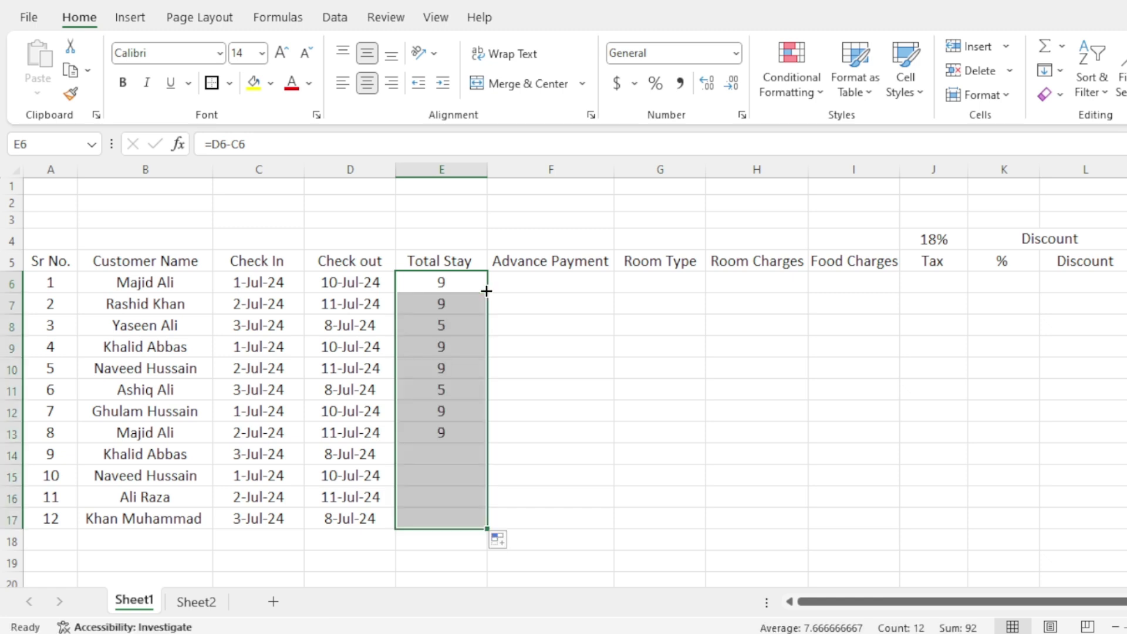
left_click(477, 383)
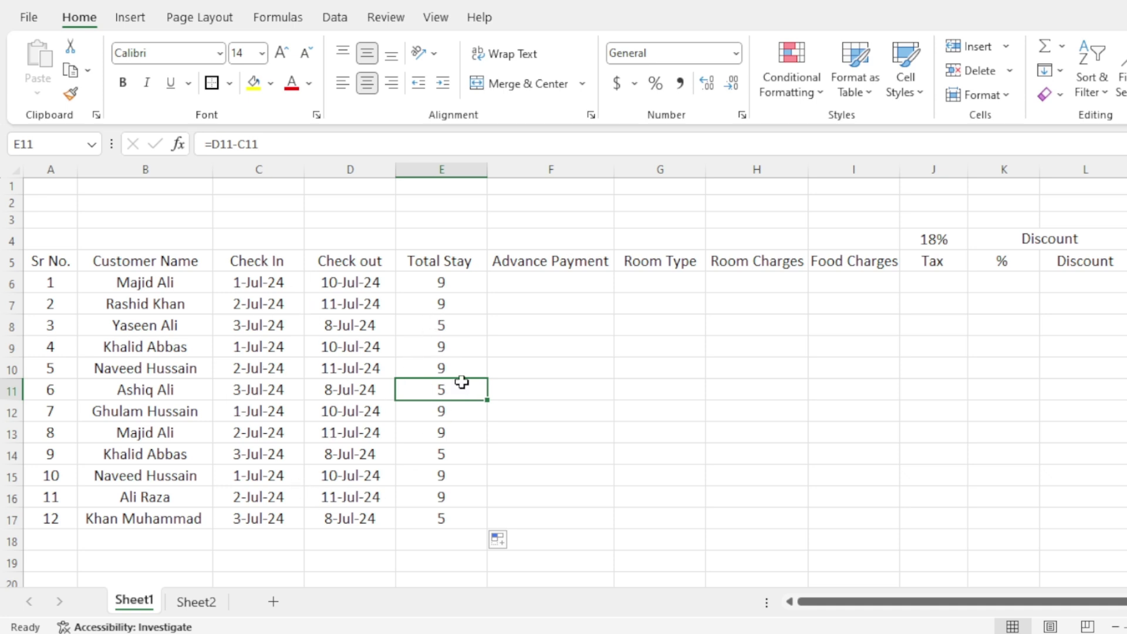
left_click(453, 287)
left_click(456, 319)
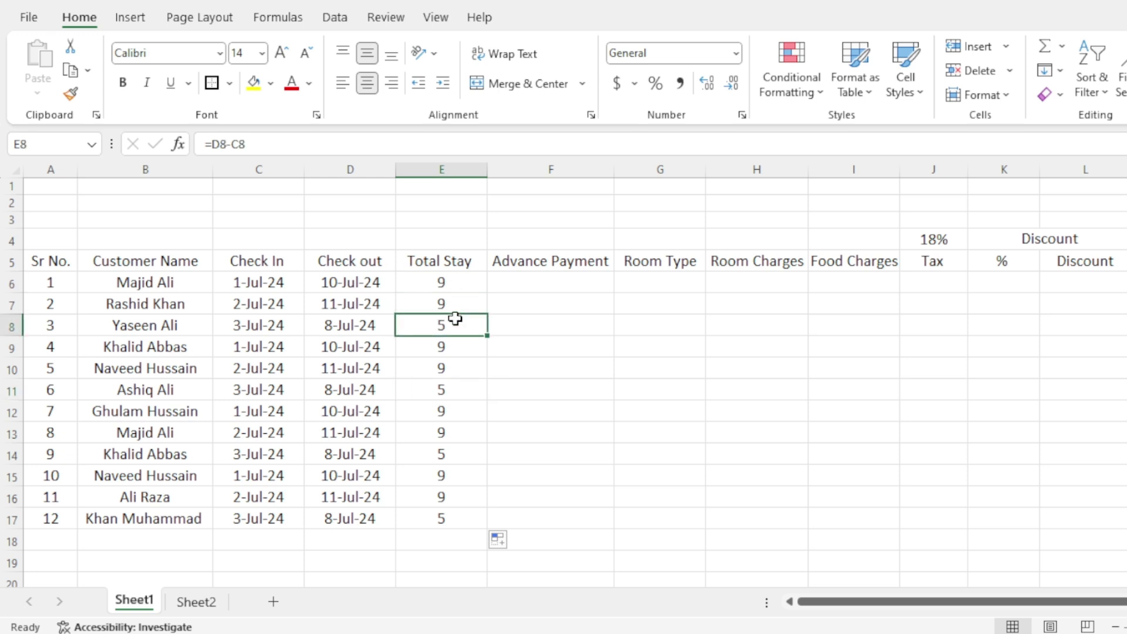
left_click(455, 368)
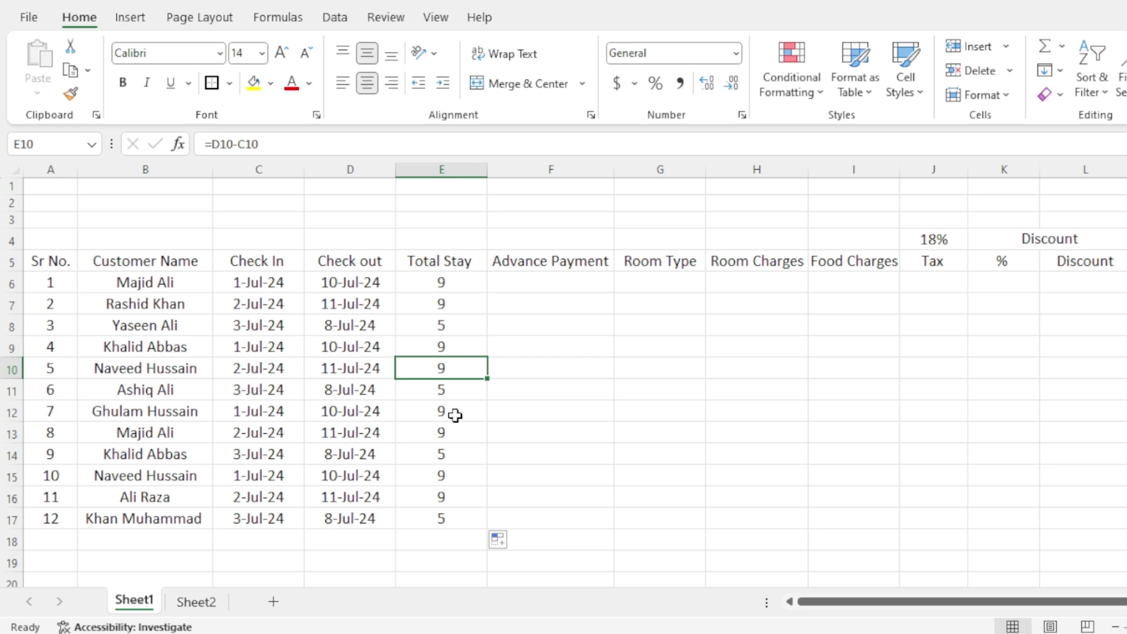
Apply the custom number format # "Days" to the Total Stay cells E6:E17
left_click_drag(464, 281, 469, 534)
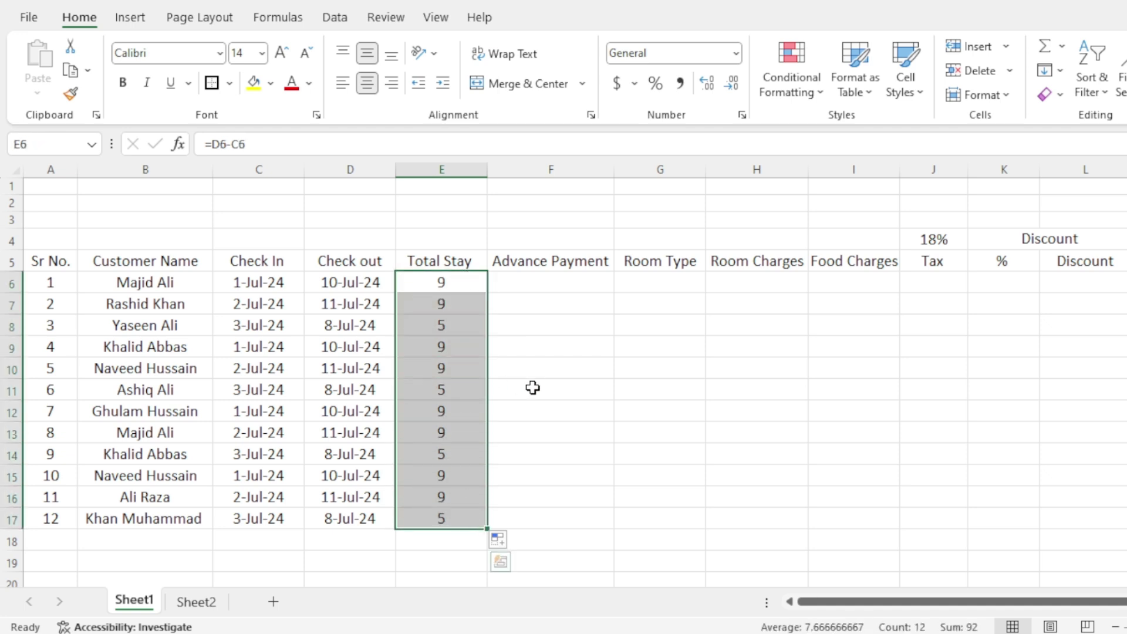
key("ctrl+1")
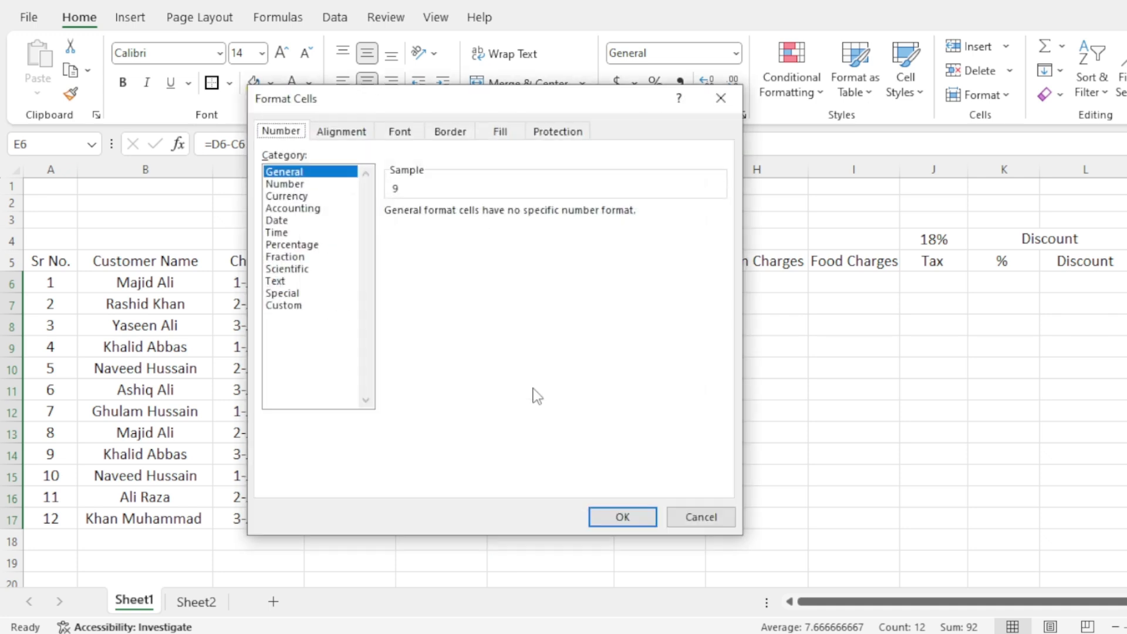
left_click(298, 306)
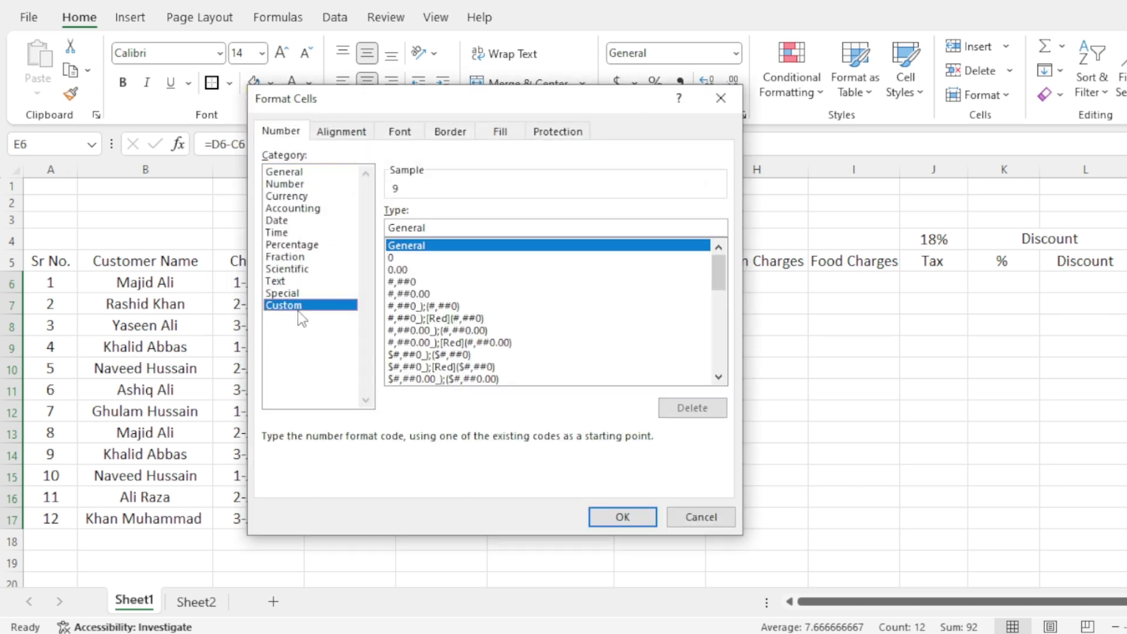
left_click(435, 229)
key("BackSpace")
key("BackSpace")
key("BackSpace")
key("BackSpace")
key("BackSpace")
key("BackSpace")
key("BackSpace")
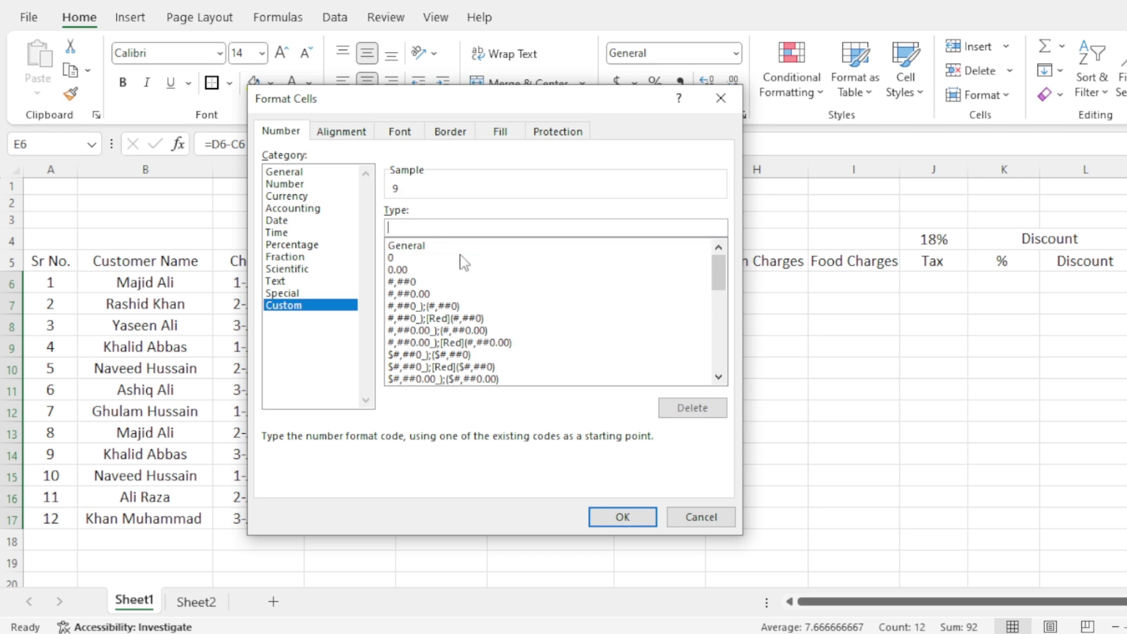
type("# \"Days\"")
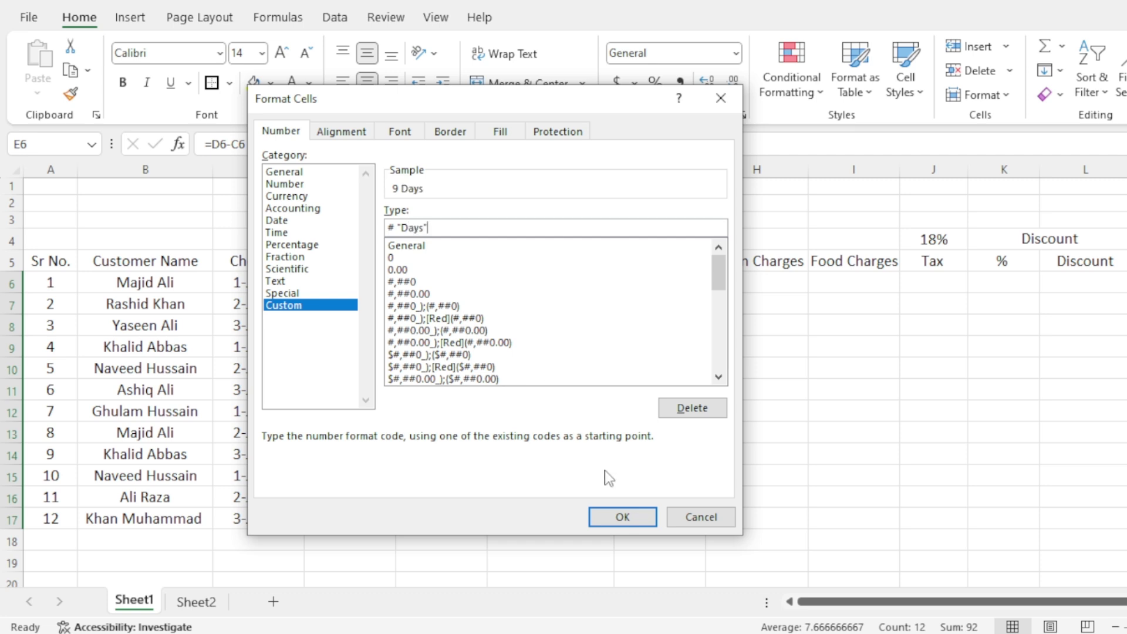
left_click(627, 517)
left_click(460, 325)
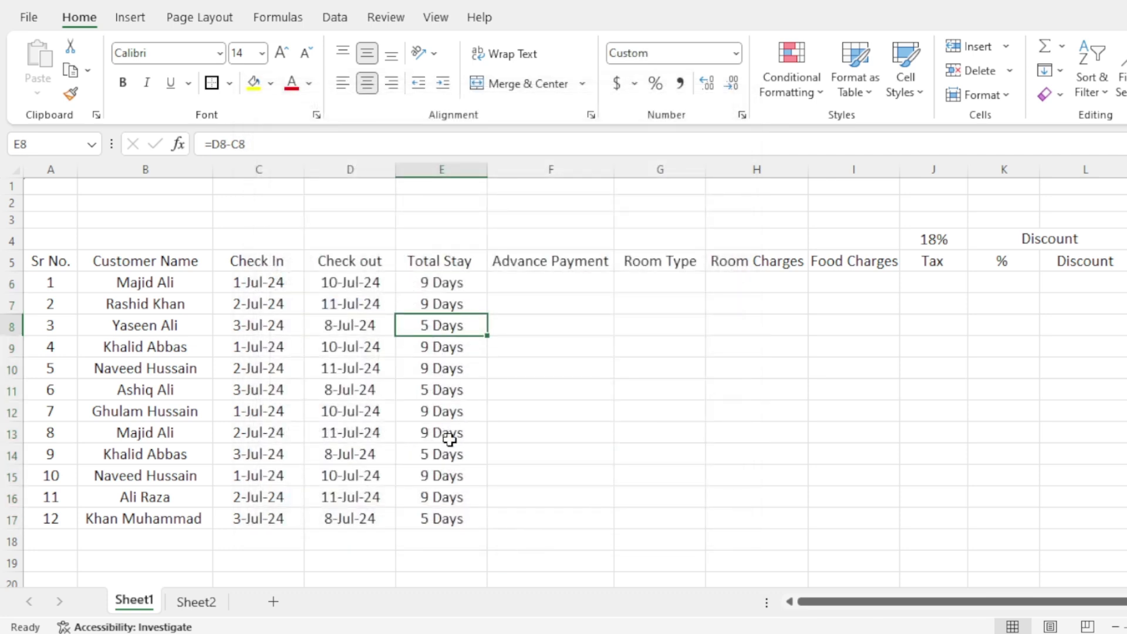
left_click(456, 353)
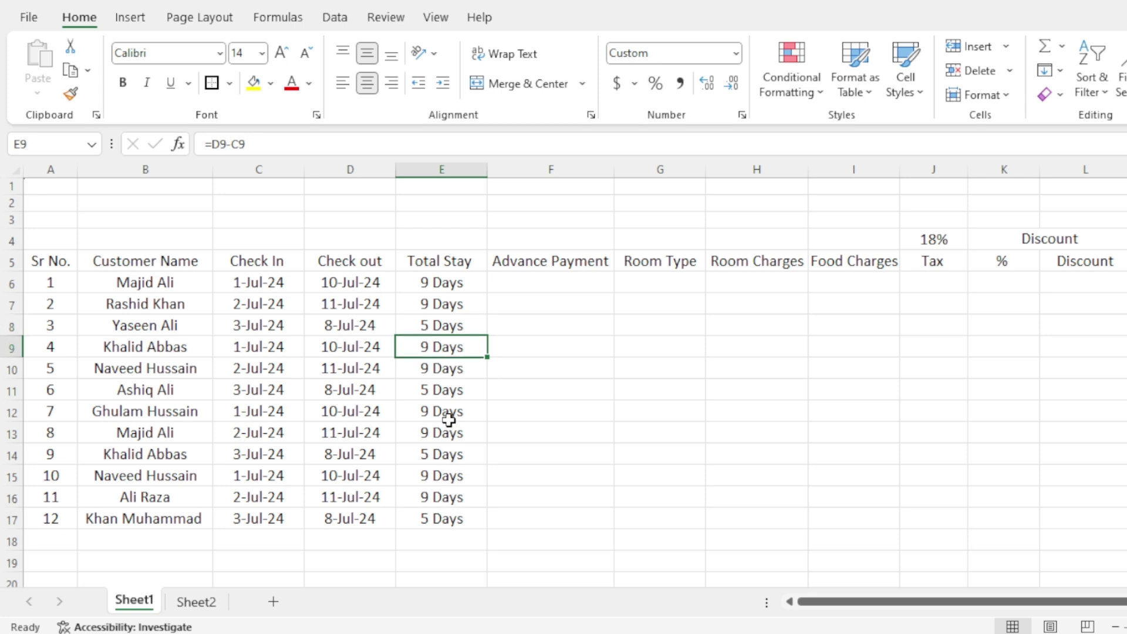
Enter the advance payments: 2000 in F6, 2000 in F9, 1000 in F12 and 2000 in F16
left_click(580, 283)
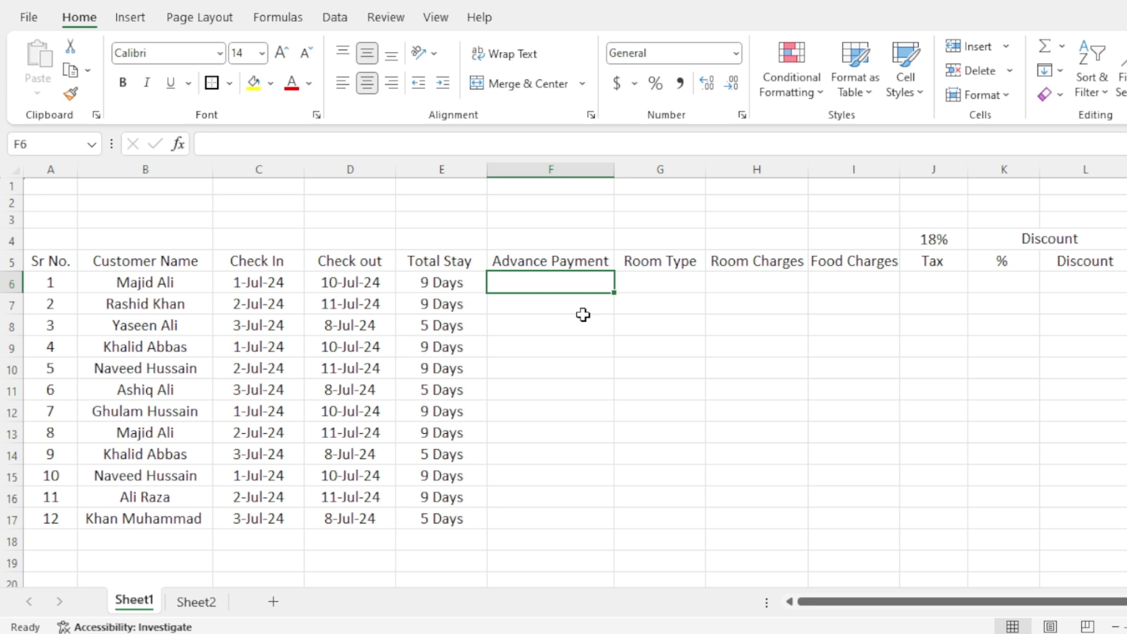
type("2000")
key("Return")
key("Down")
key("Down")
type("2000")
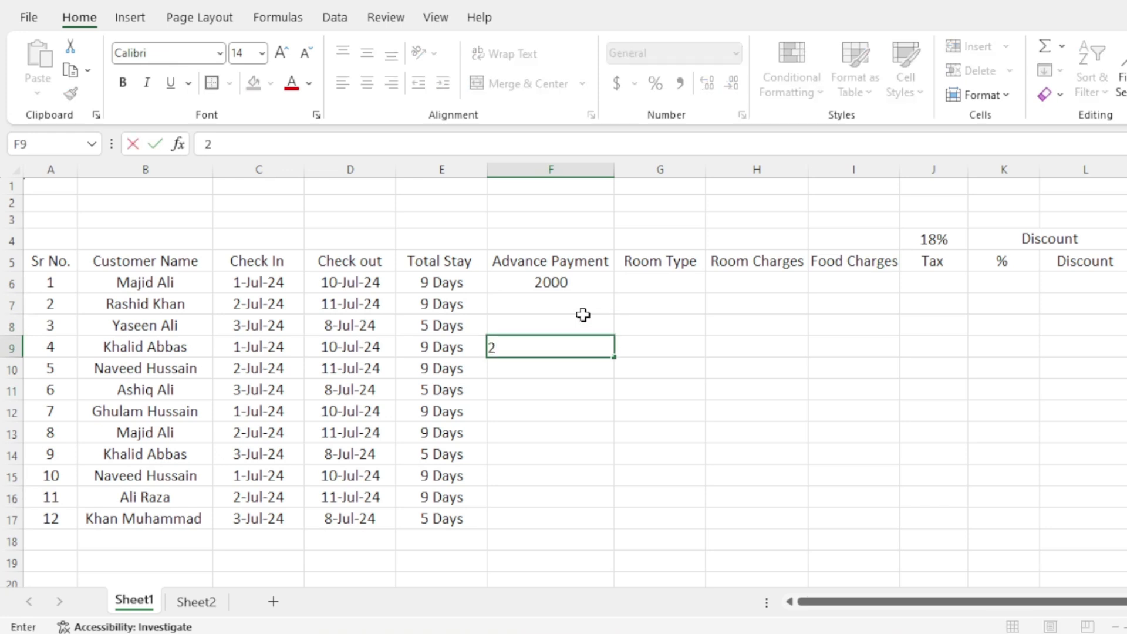
key("Return")
key("Down")
key("Down")
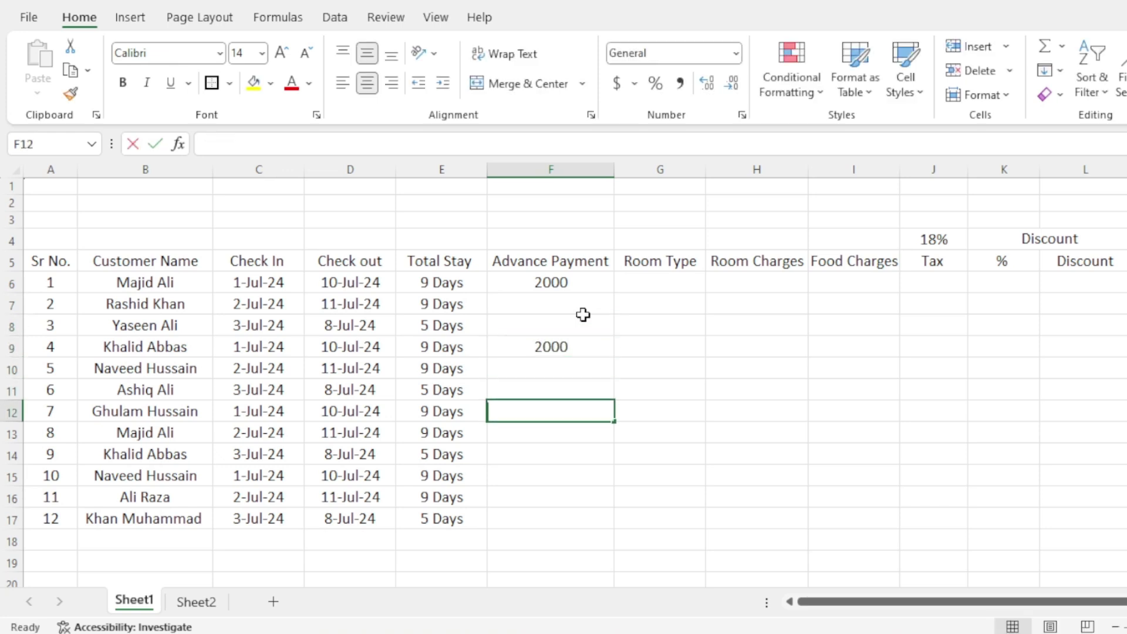
type("10000")
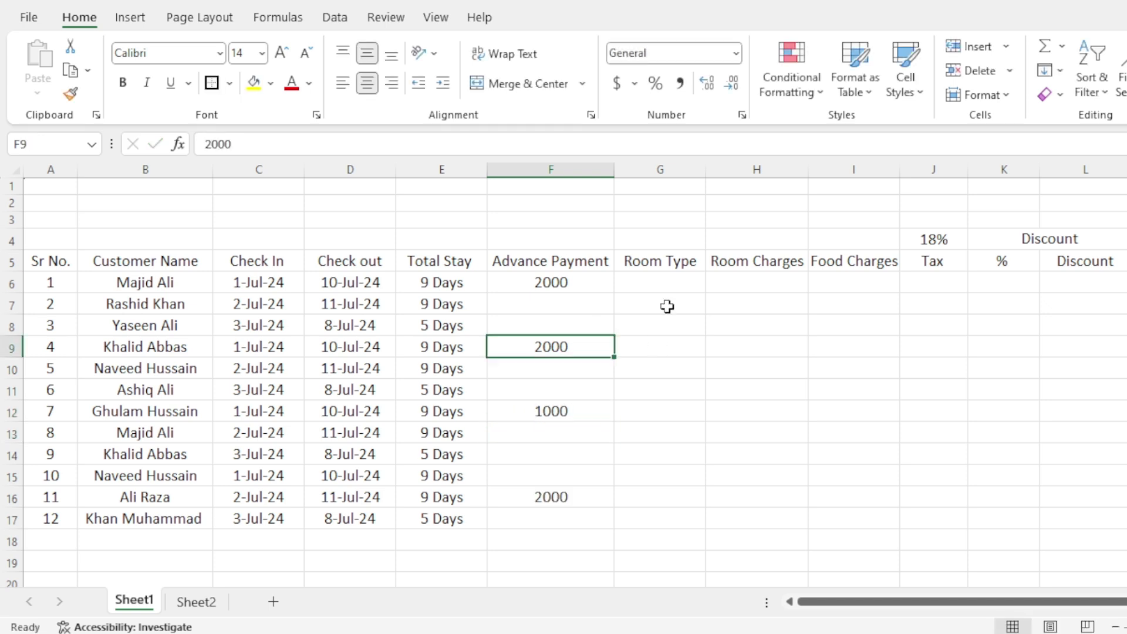
Set up data validation on the Room Type cells G6:G17 that allows values from a List
left_click(674, 287)
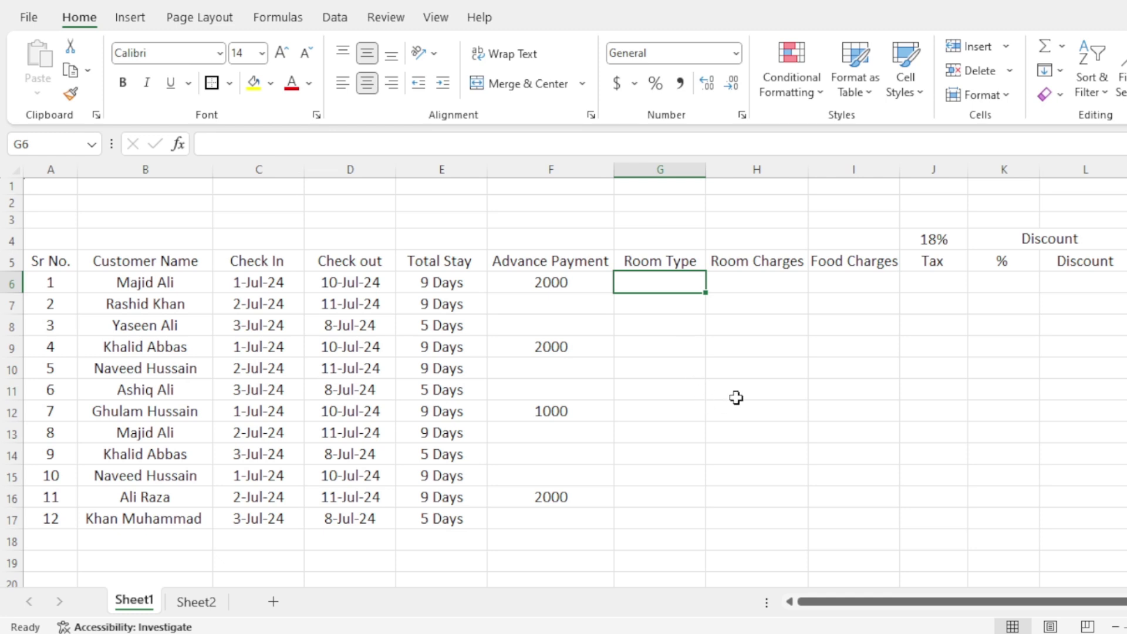
left_click_drag(664, 288, 674, 530)
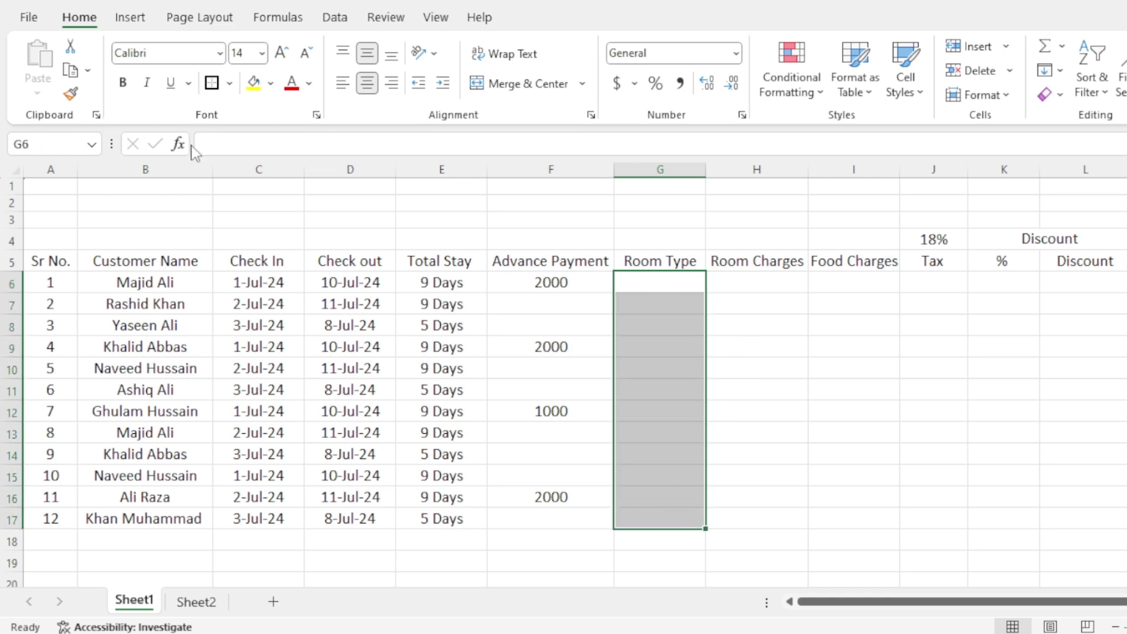
left_click(336, 18)
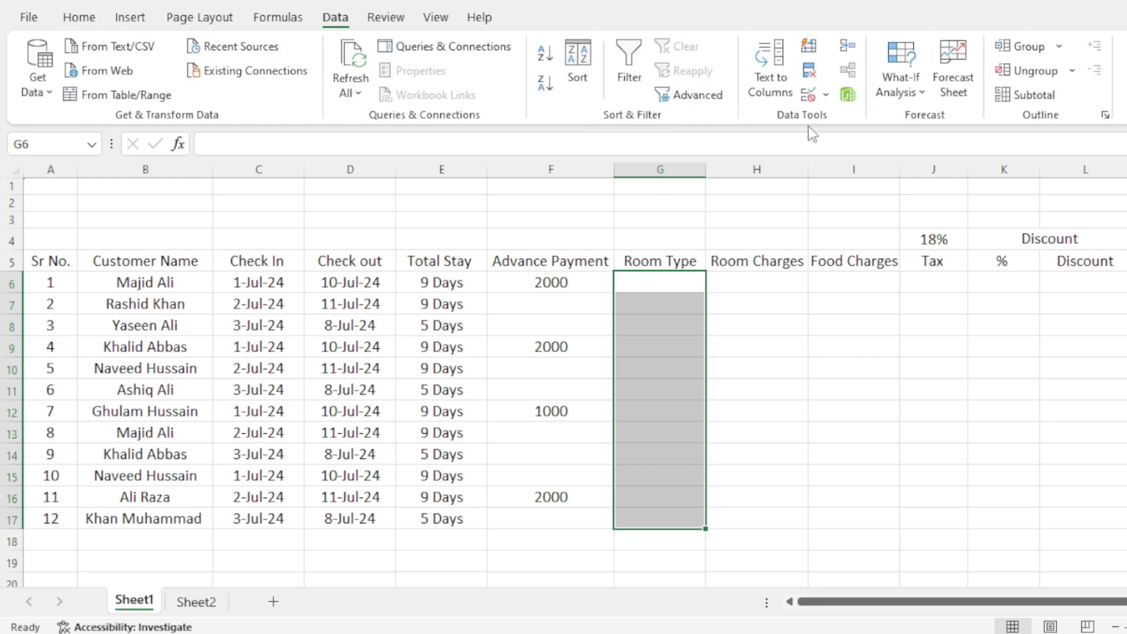
left_click(814, 102)
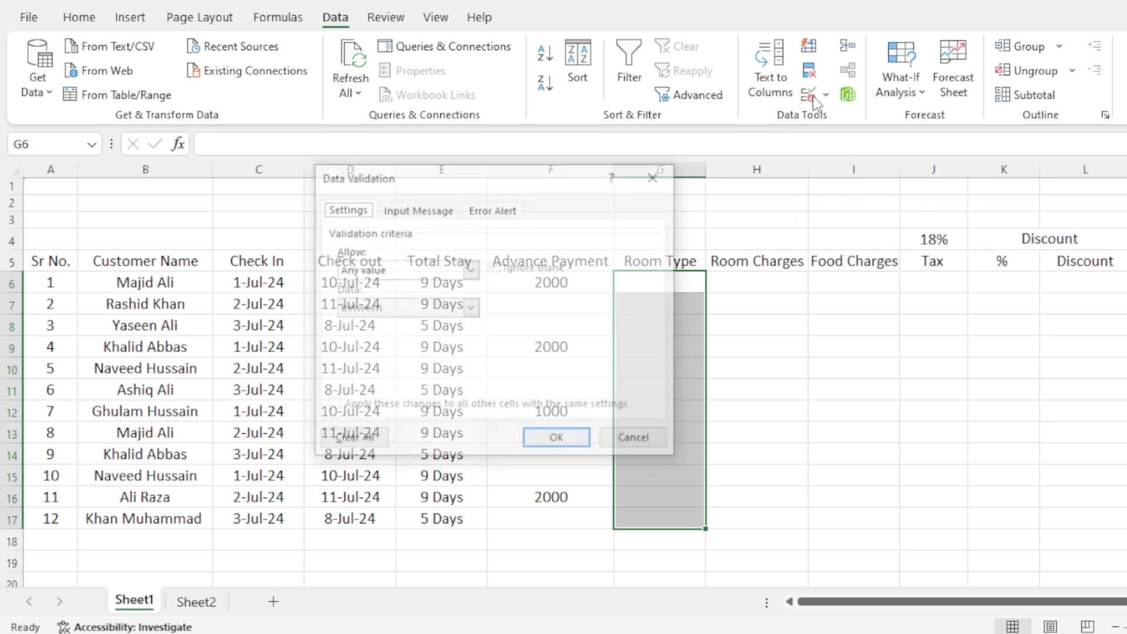
left_click_drag(505, 174, 529, 116)
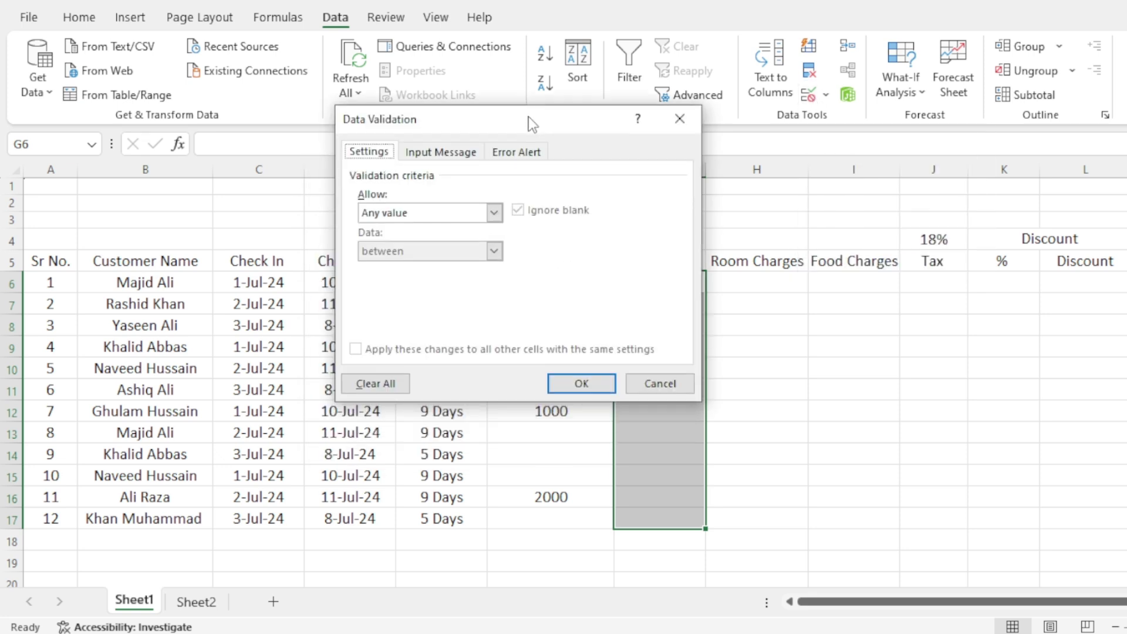
left_click(492, 214)
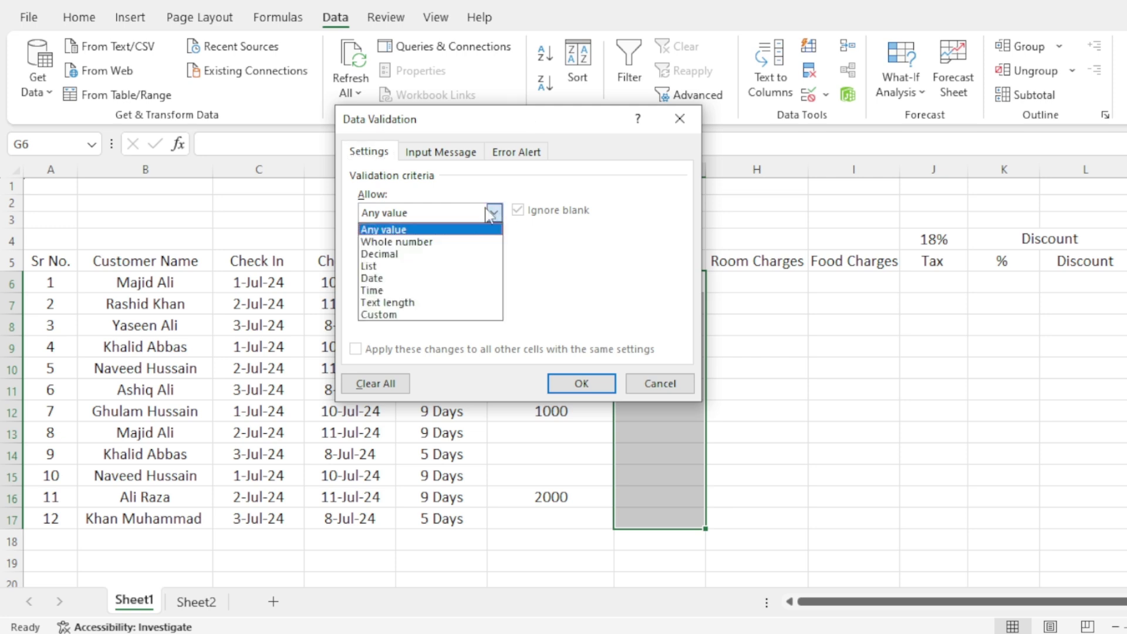
left_click(438, 266)
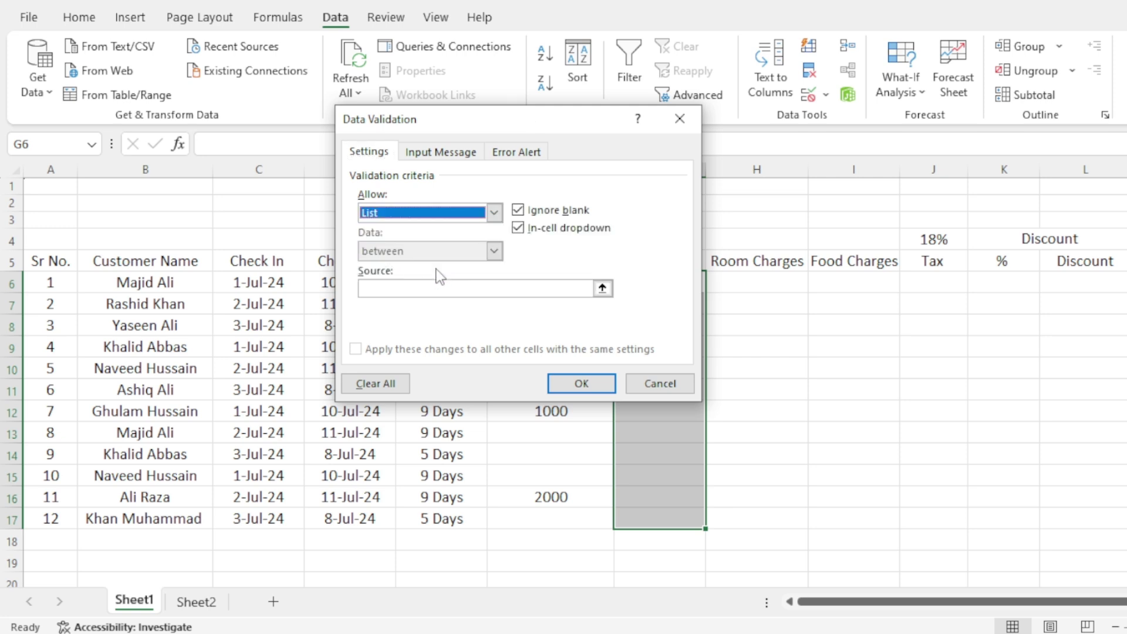
Use the room types in Sheet2 D6:D9 as the list source and apply the validation
left_click(455, 288)
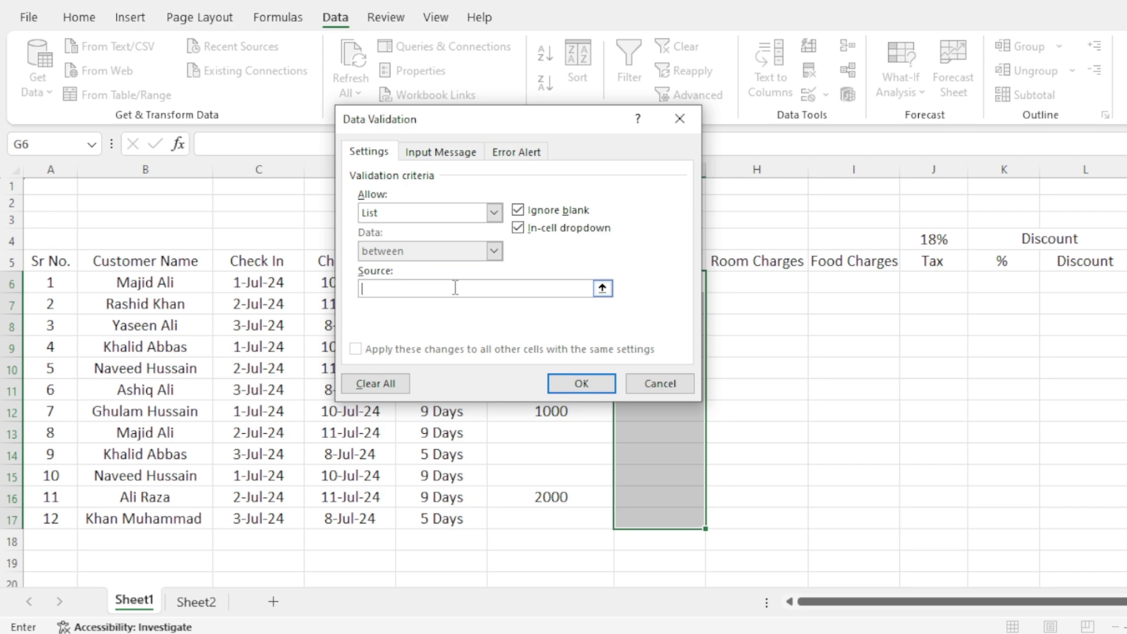
left_click(182, 605)
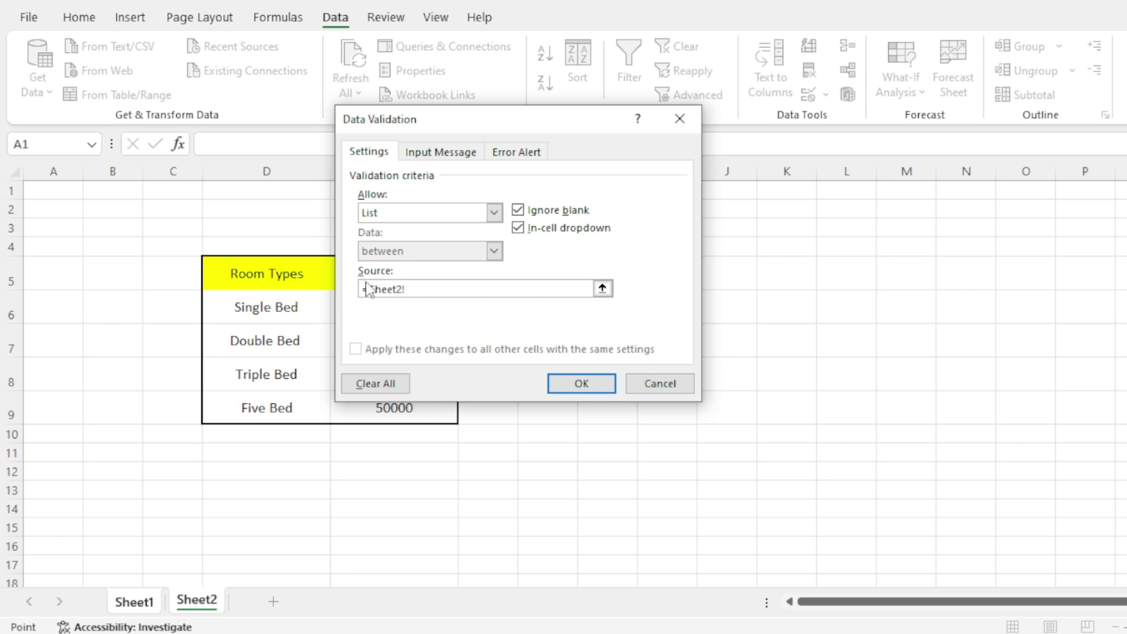
left_click_drag(464, 134, 543, 125)
left_click(292, 308)
left_click_drag(293, 308, 293, 406)
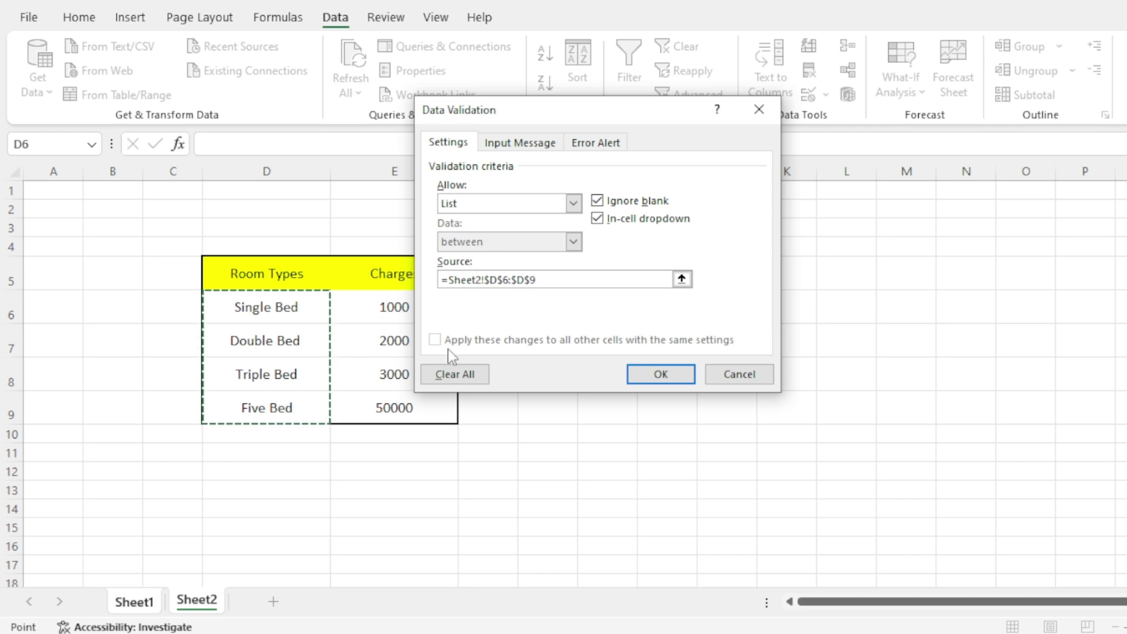
left_click(632, 377)
left_click(592, 457)
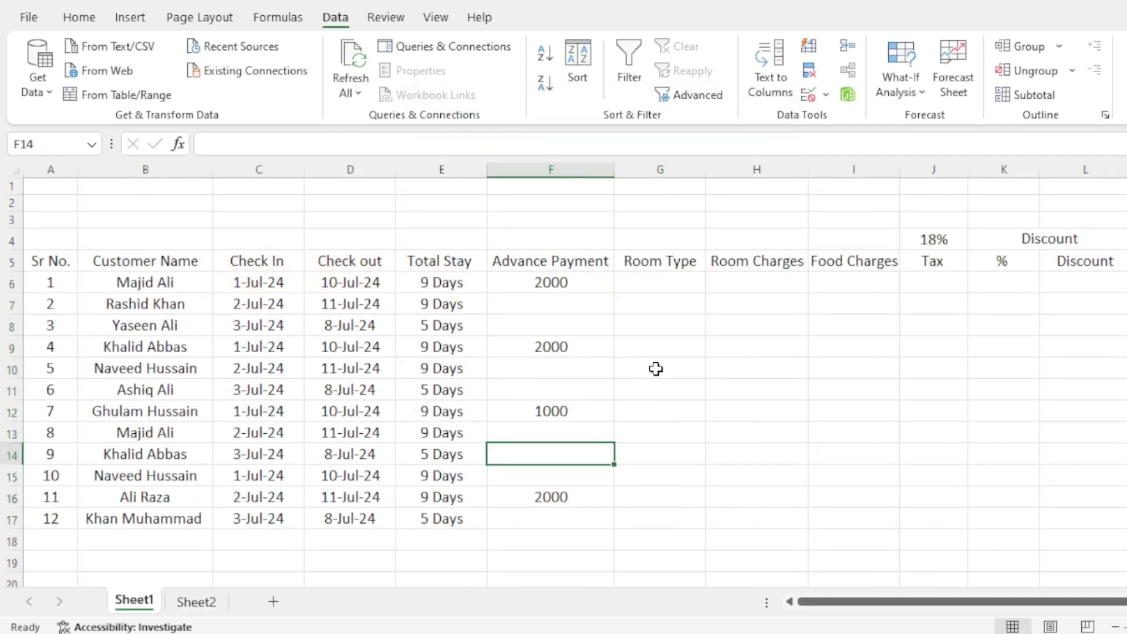
Choose room types from the cell dropdowns: Double Bed in G6, Double Bed in G8 and Single Bed in G11
left_click(666, 284)
left_click(714, 285)
left_click(677, 311)
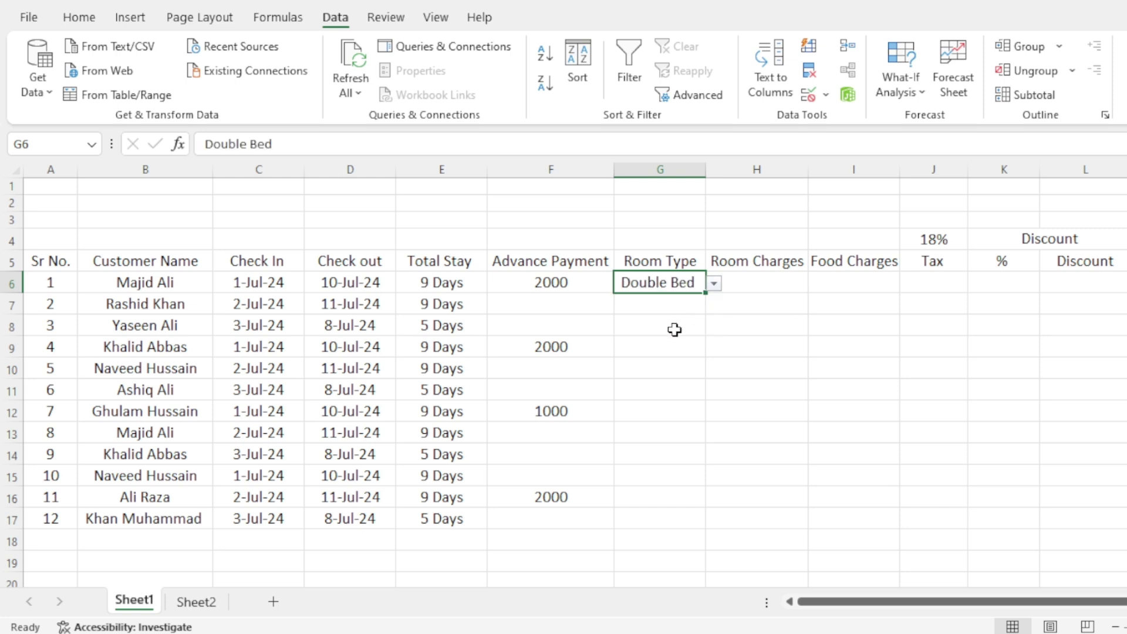
left_click(674, 325)
left_click(679, 304)
left_click(676, 325)
left_click(714, 327)
left_click(653, 350)
left_click(666, 386)
left_click(714, 394)
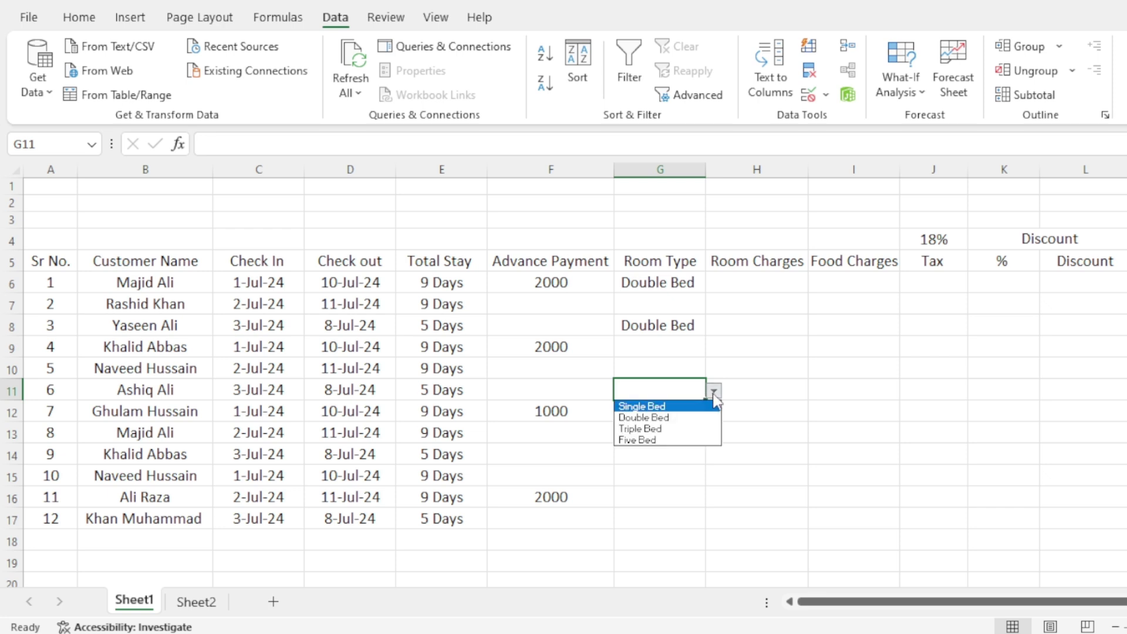
left_click(693, 405)
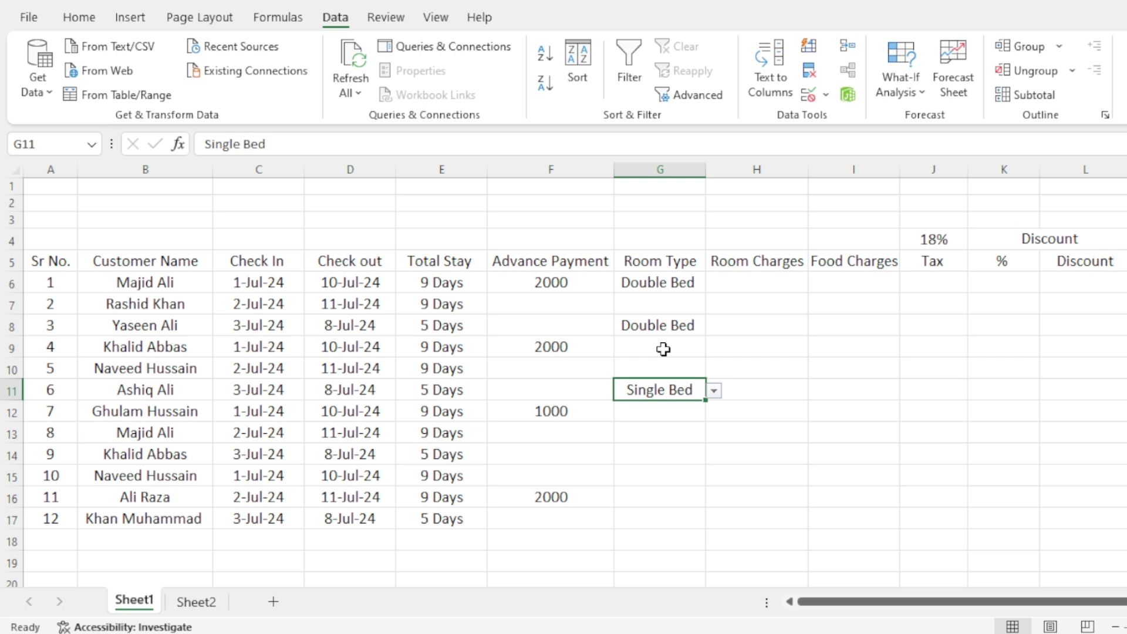
Change the room type in G6 to Single Bed from the cell's dropdown list
left_click(757, 282)
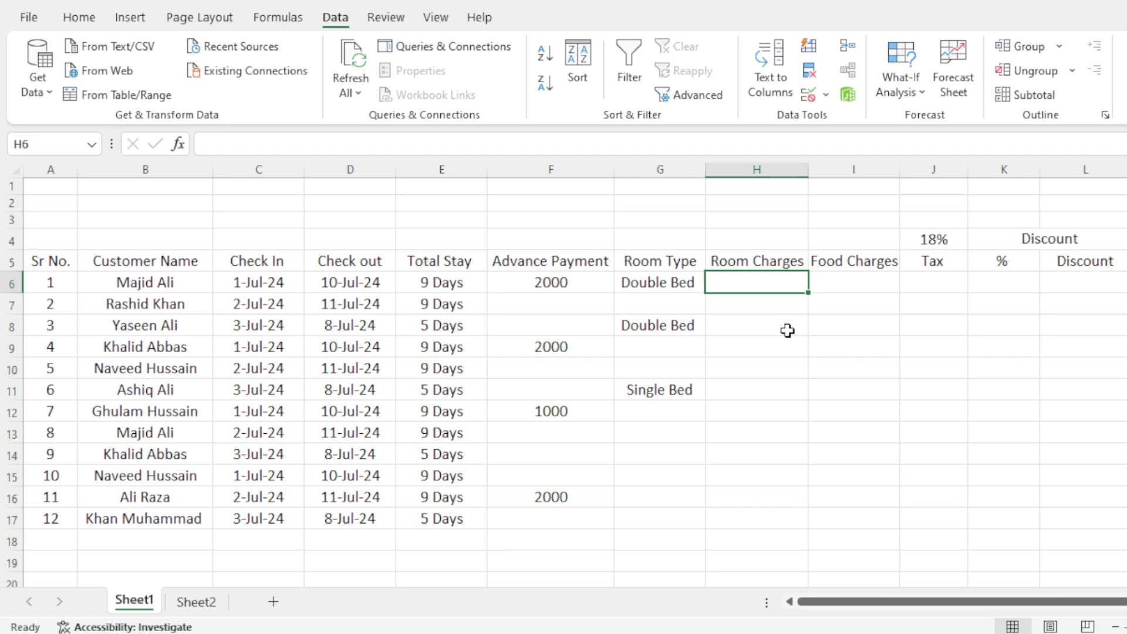
left_click(633, 283)
left_click(714, 284)
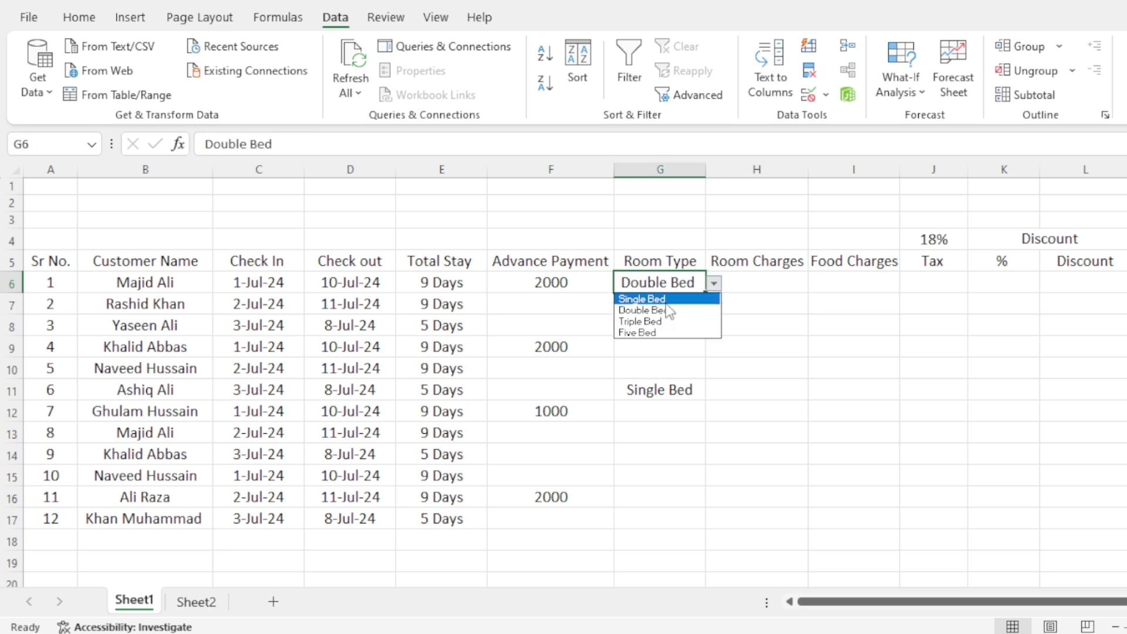
left_click(672, 299)
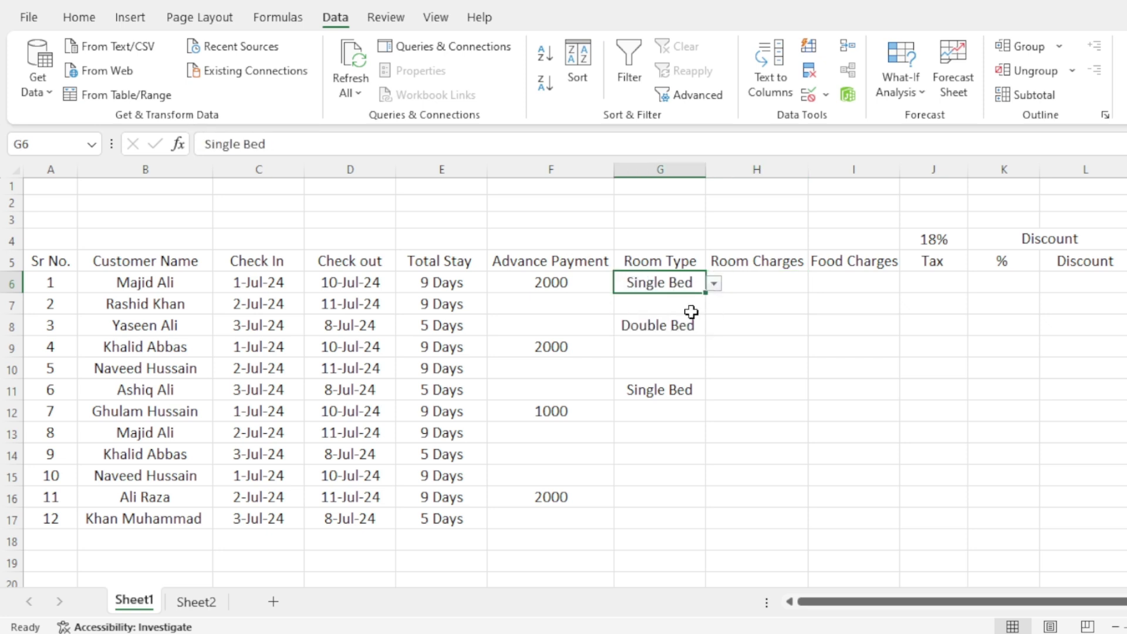
Check the Single Bed charge in Sheet2, and begin a VLOOKUP in Room Charges cell H6 with G6 as the lookup value
left_click(790, 292)
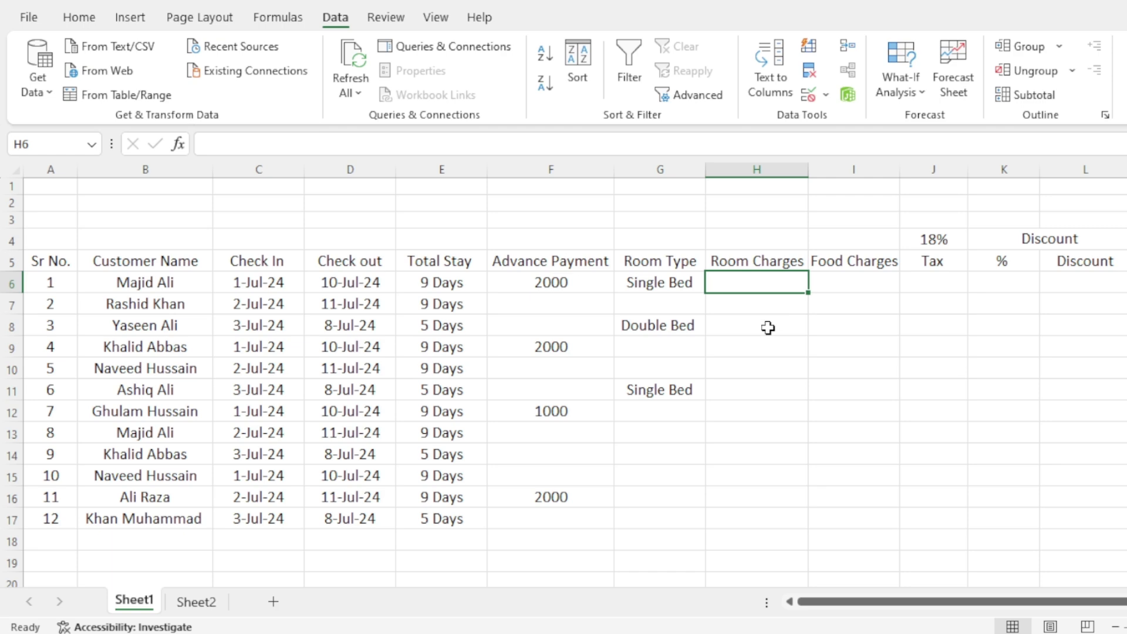
left_click(207, 603)
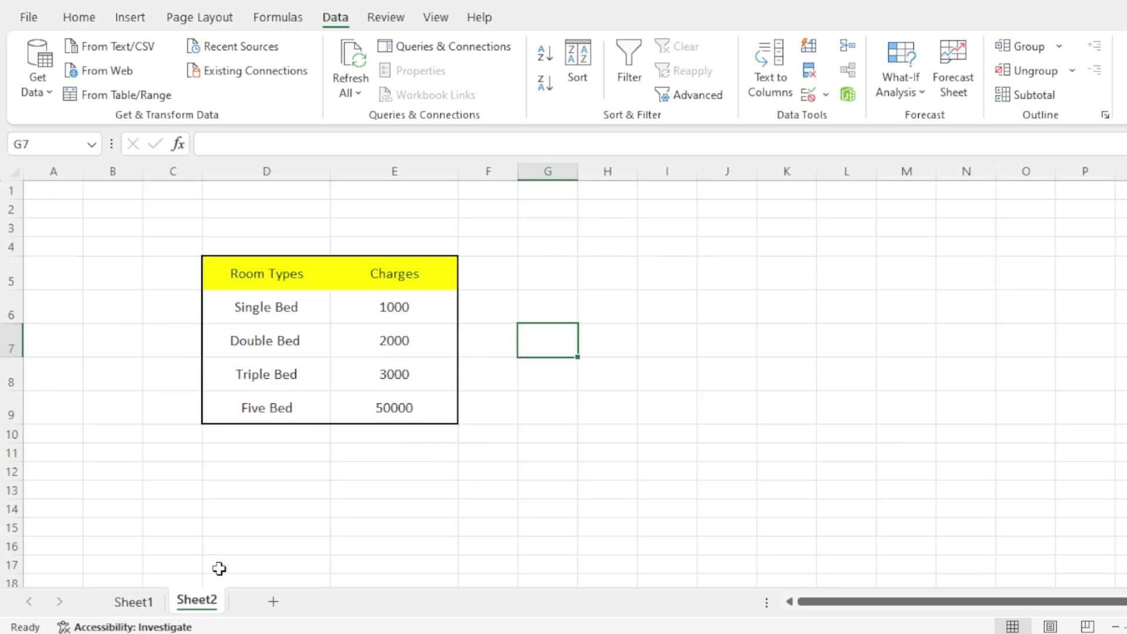
left_click(286, 313)
left_click(411, 312)
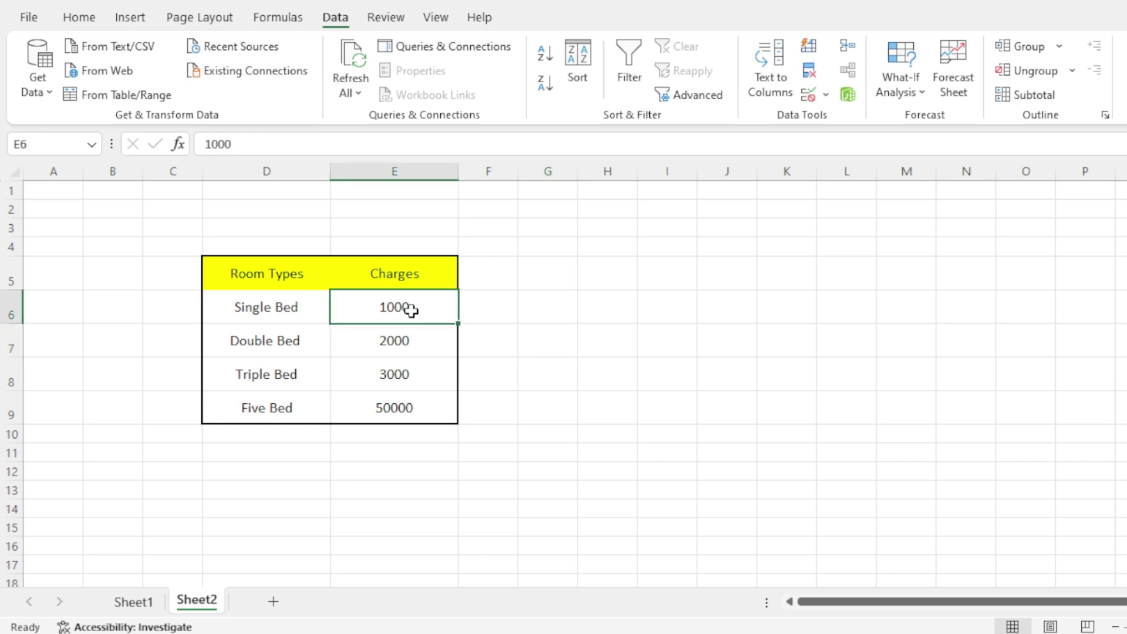
left_click(146, 603)
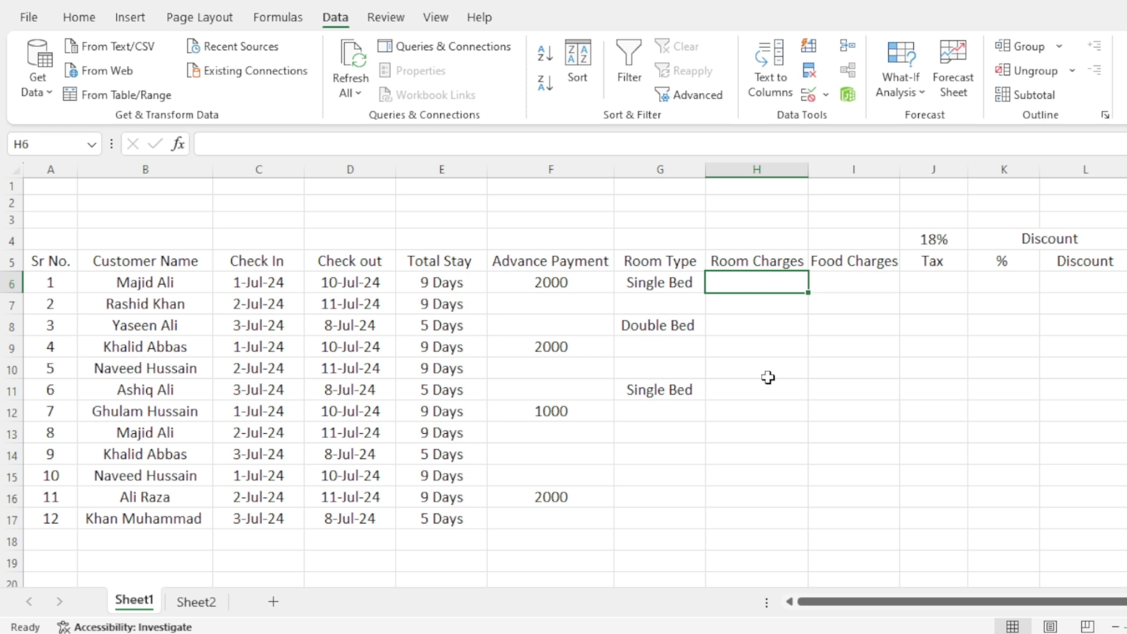
type("=")
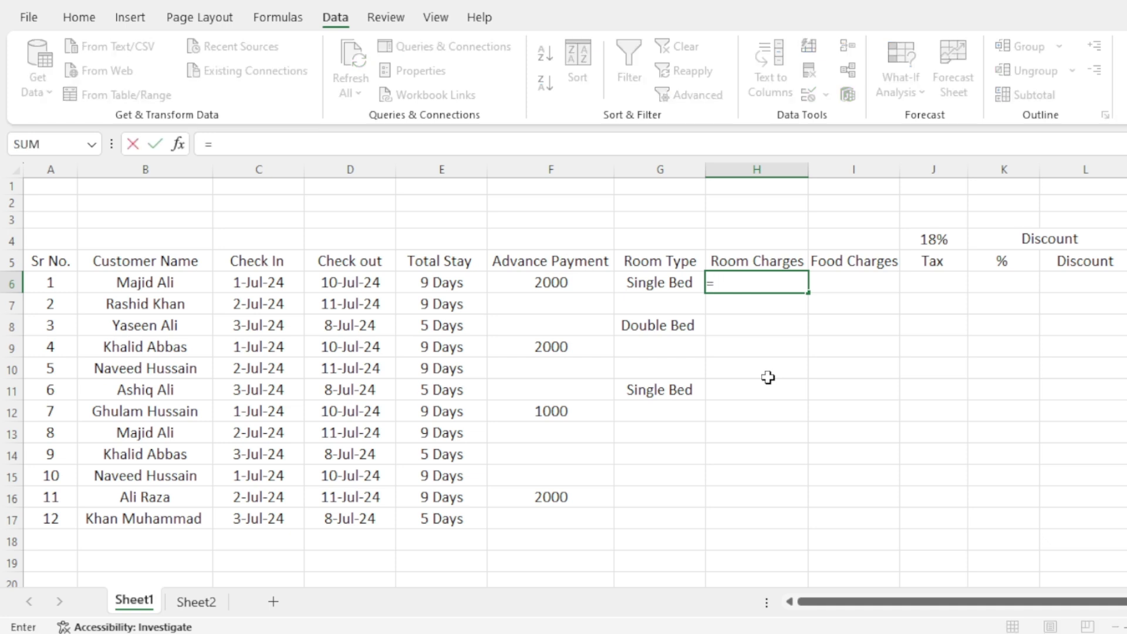
type("vlo")
key("Tab")
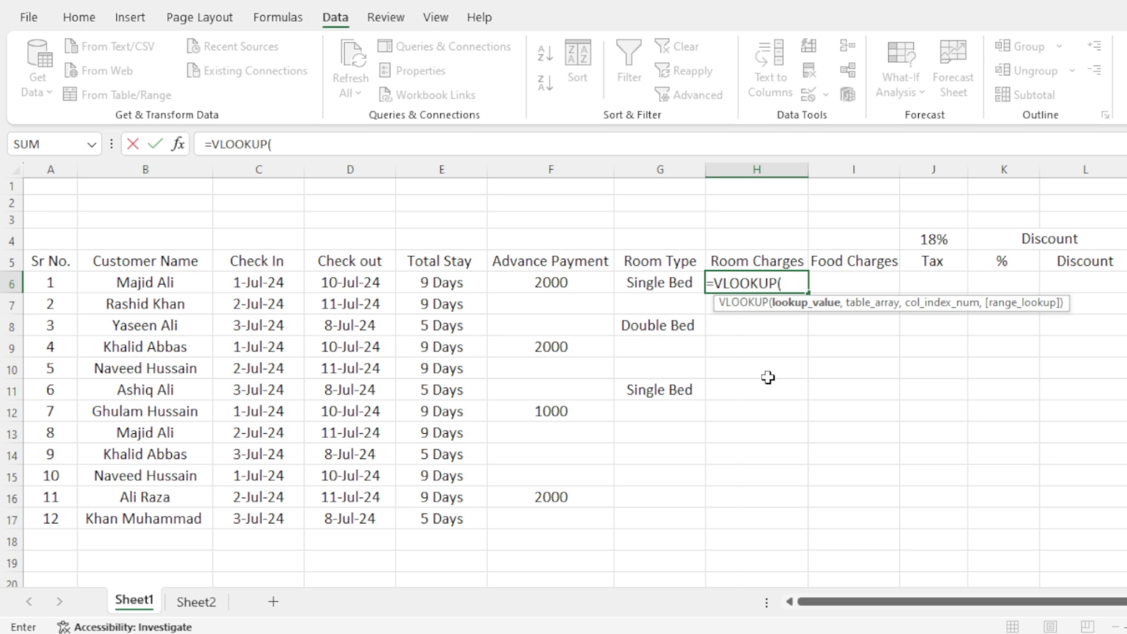
left_click(662, 284)
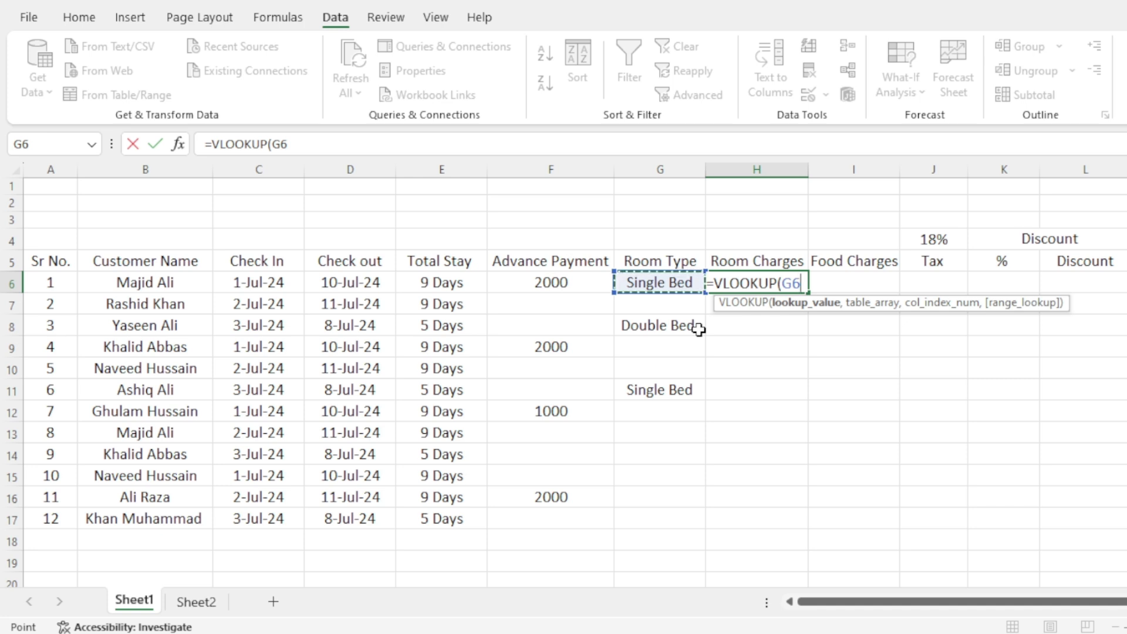
Set the VLOOKUP table array to the room types and charges in Sheet2 D6:E9, locked with absolute references
type(",Sheet2!")
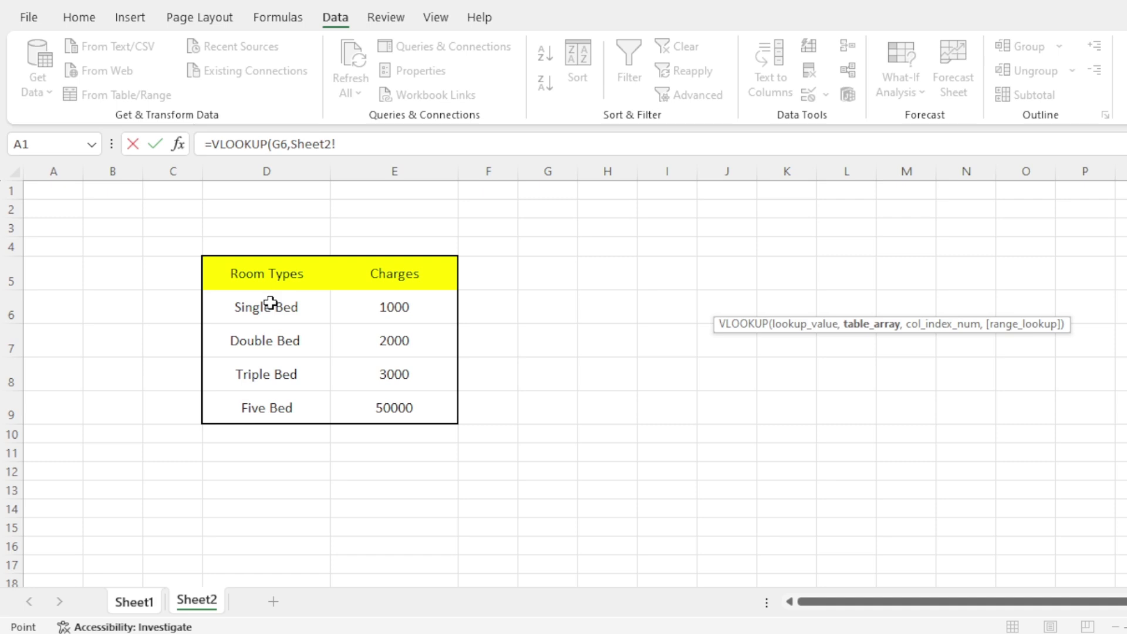
left_click_drag(269, 300, 388, 405)
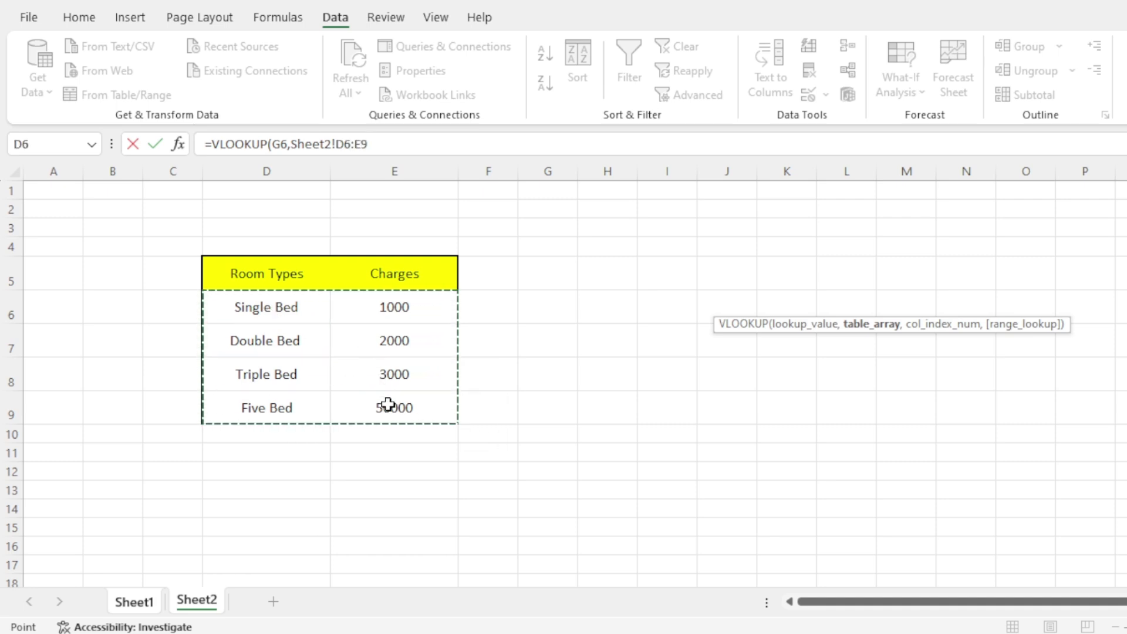
left_click(413, 145)
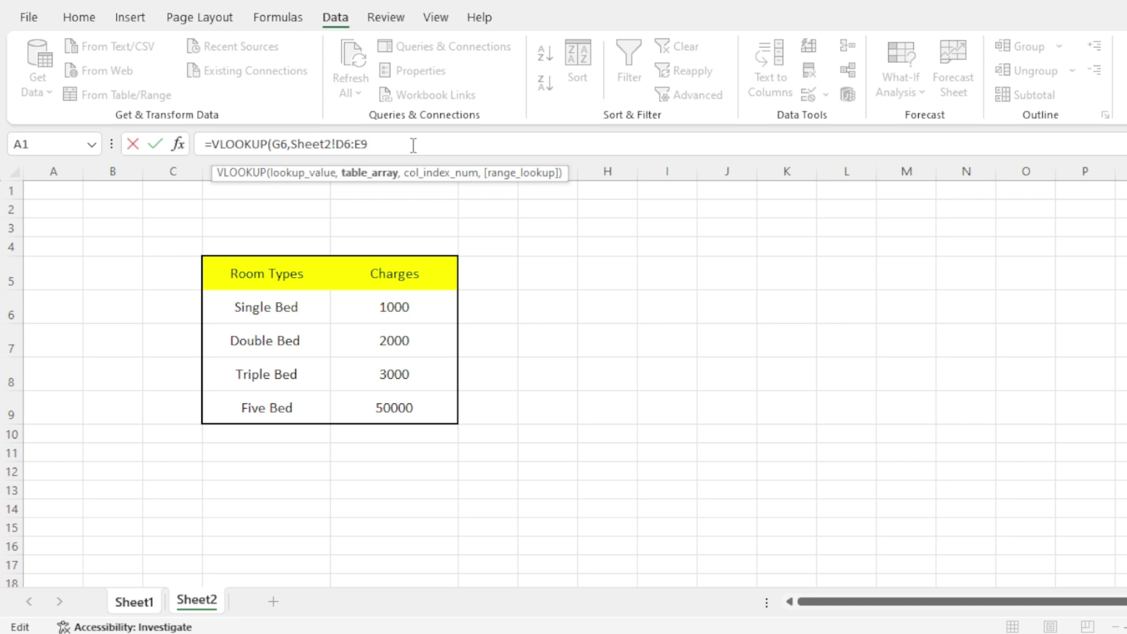
key("F4")
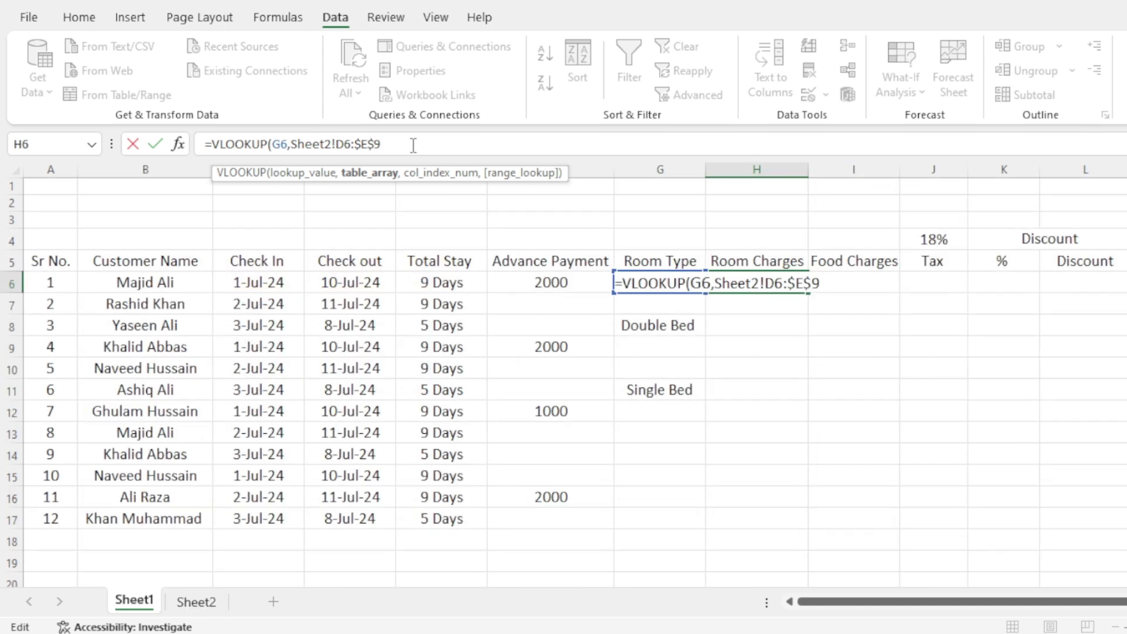
type(",")
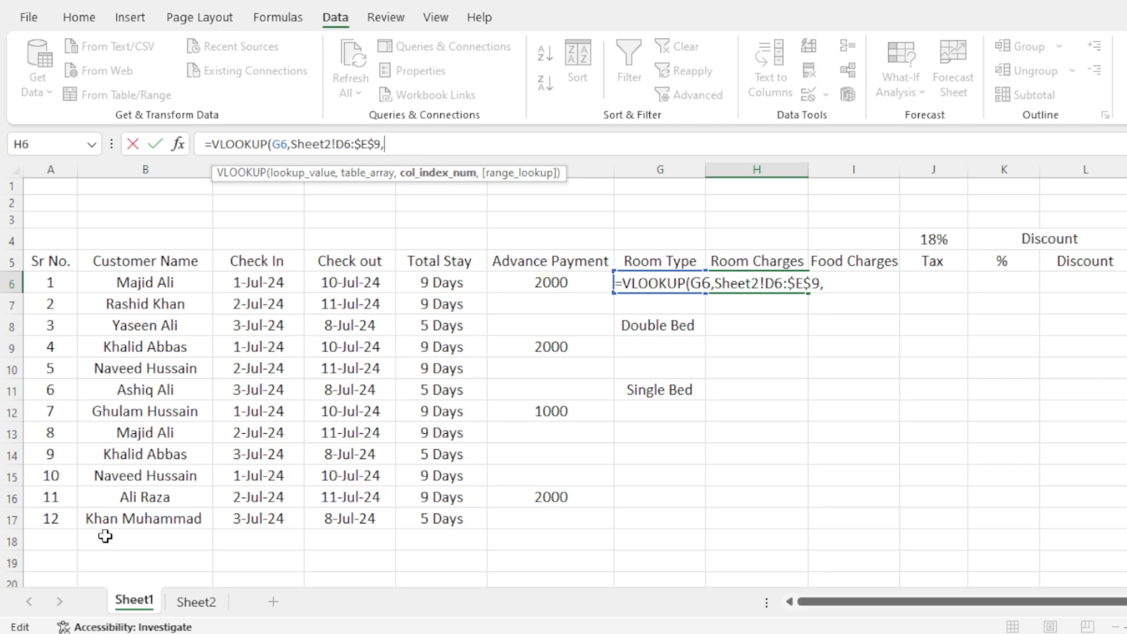
left_click(196, 602)
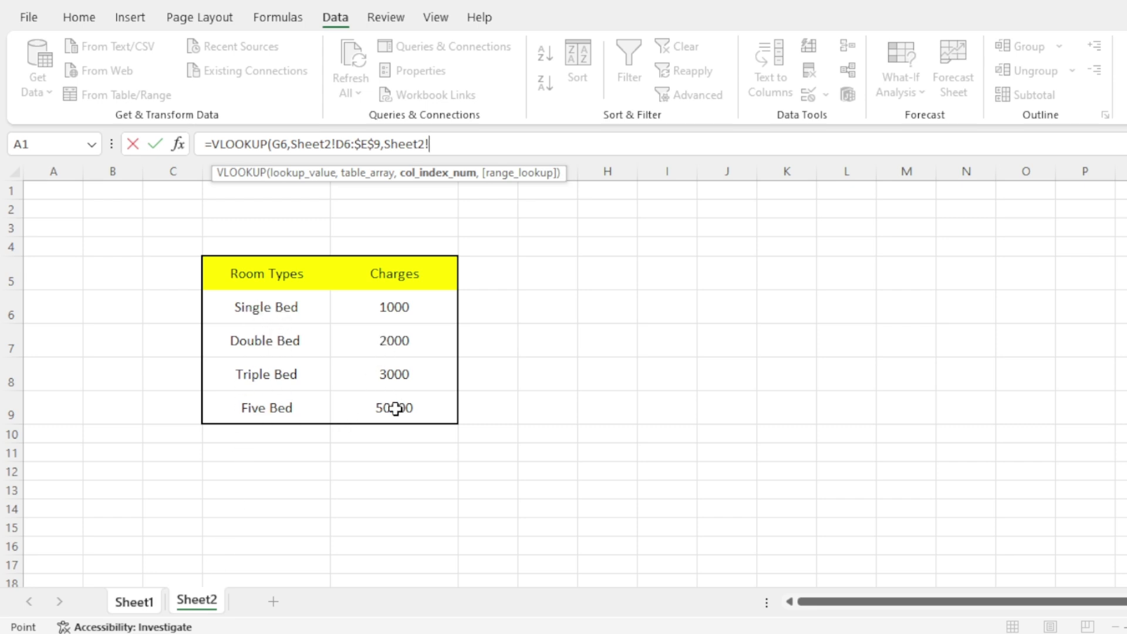
key("BackSpace")
key("BackSpace")
key("BackSpace")
key("BackSpace")
key("BackSpace")
key("BackSpace")
key("BackSpace")
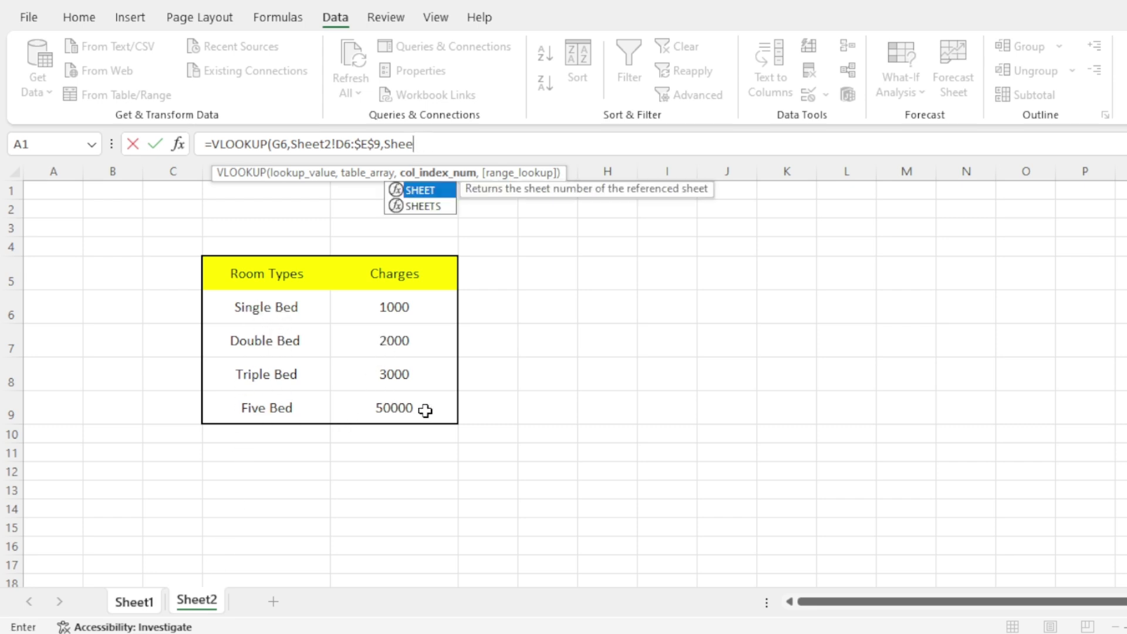
Finish the VLOOKUP with column index 2 and match type 0, and fill it down from H6 to H16
type("2,0)")
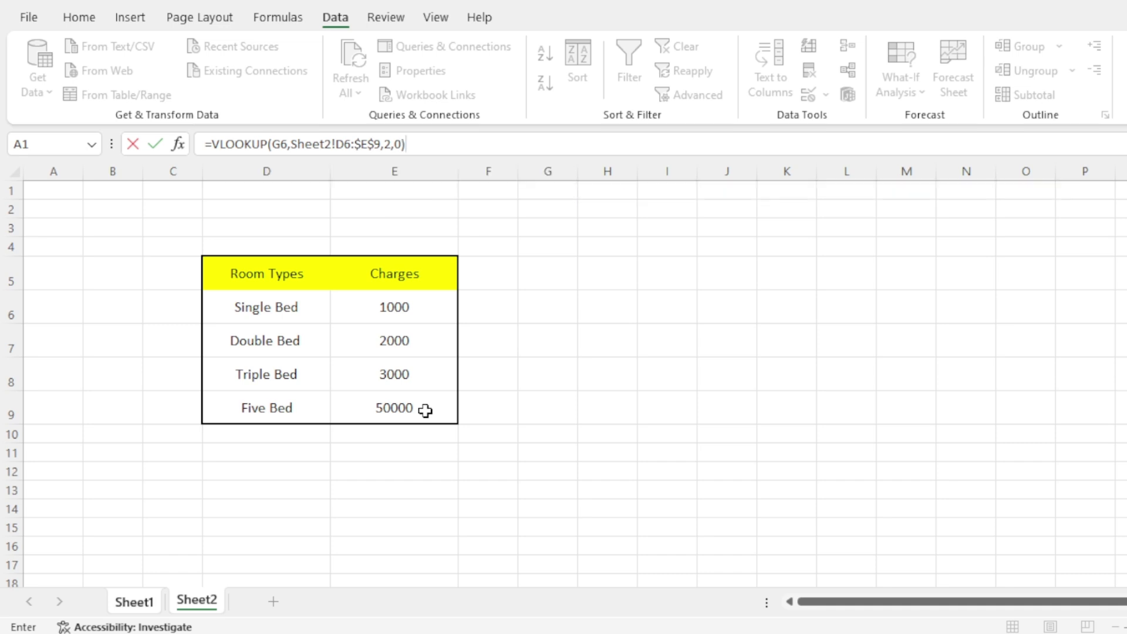
key("Return")
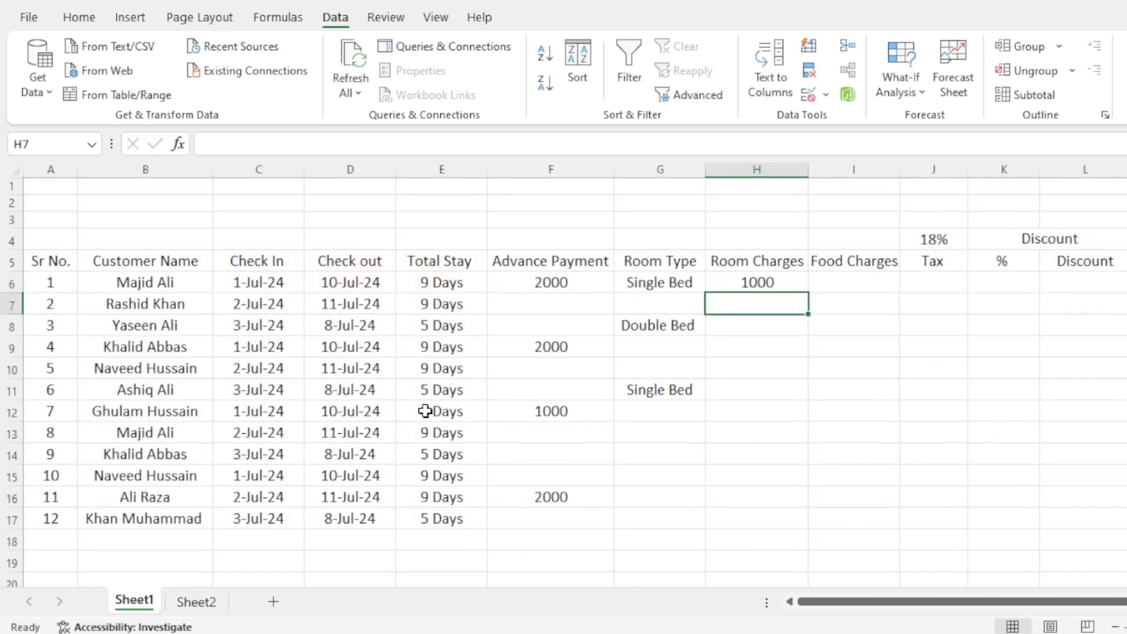
key("Up")
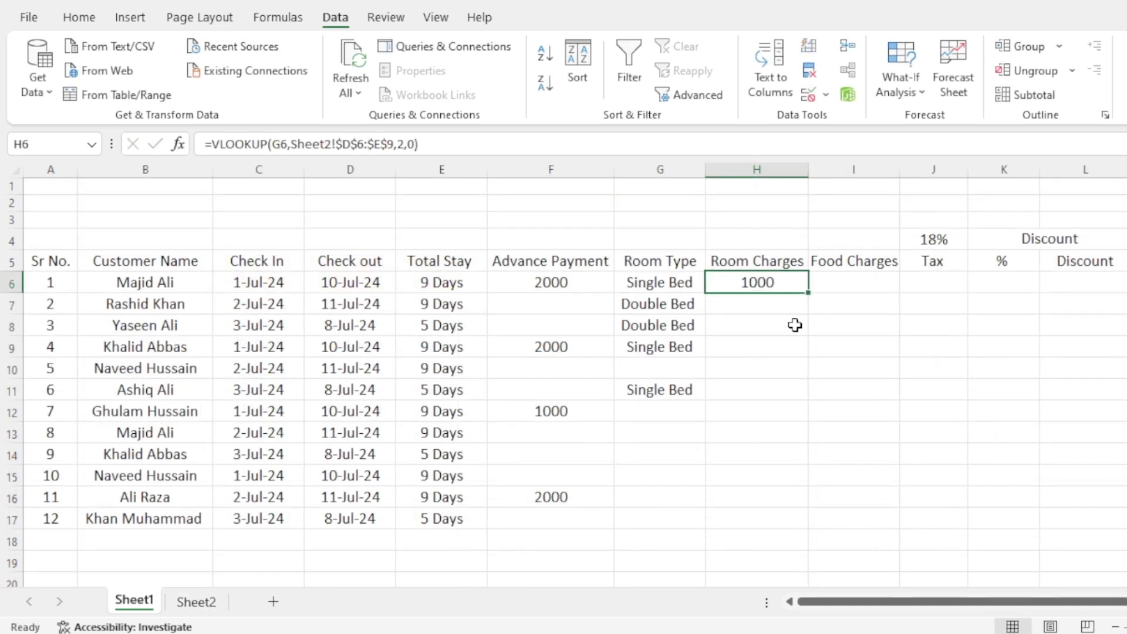
left_click_drag(808, 292, 802, 509)
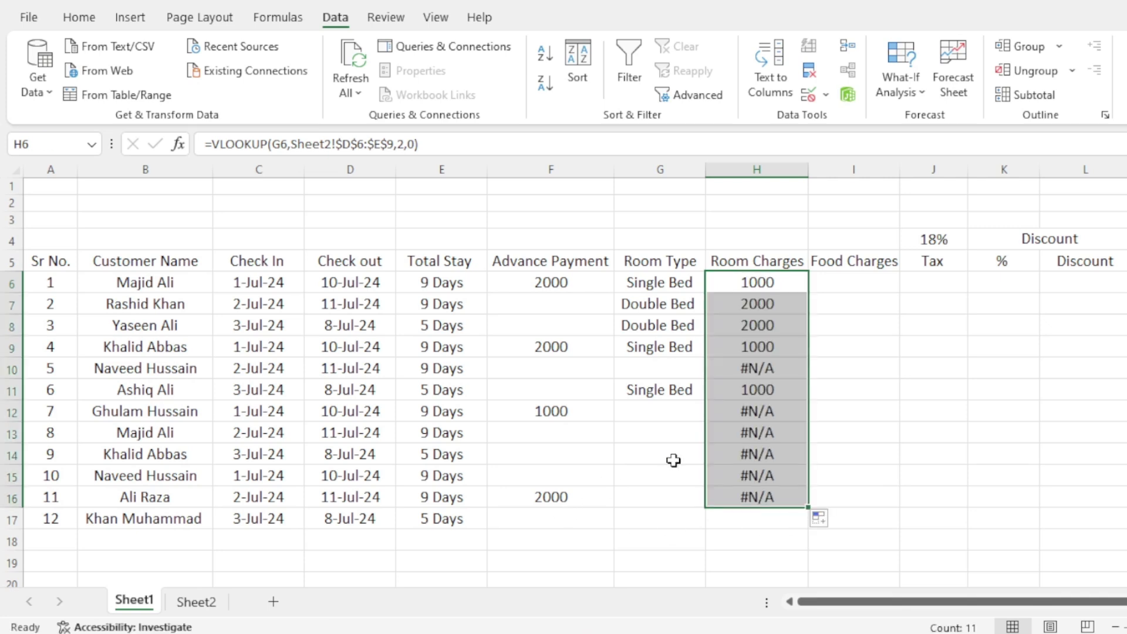
left_click(856, 414)
left_click(683, 306)
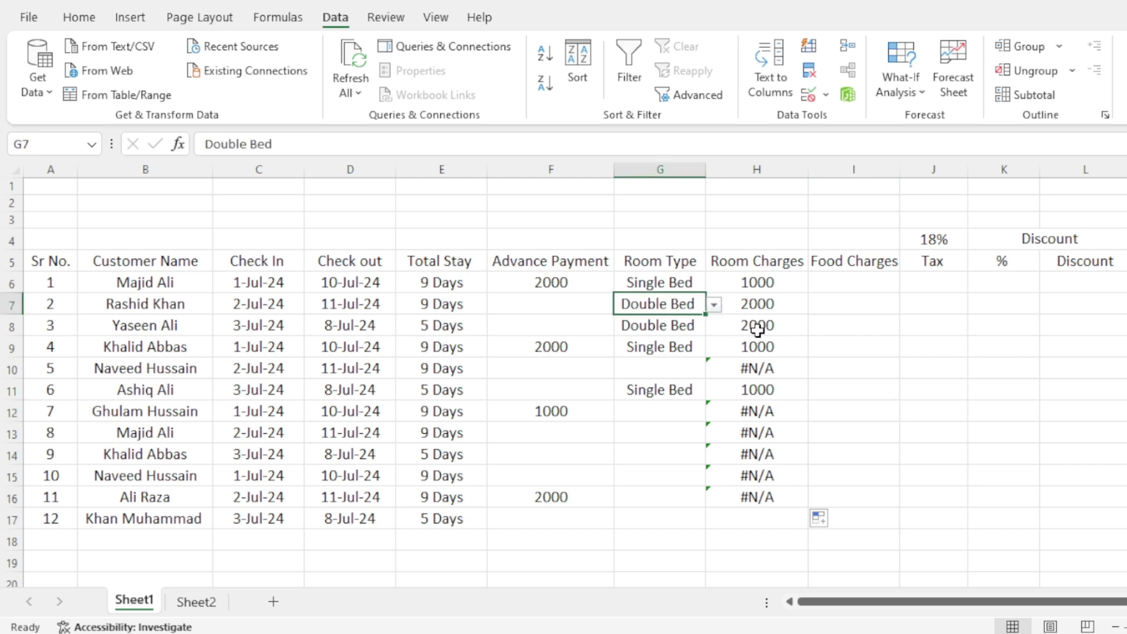
left_click(755, 329)
Choose room types from the cell dropdowns: Triple Bed in G10, Double Bed in G12 and Double Bed in G13
left_click(684, 371)
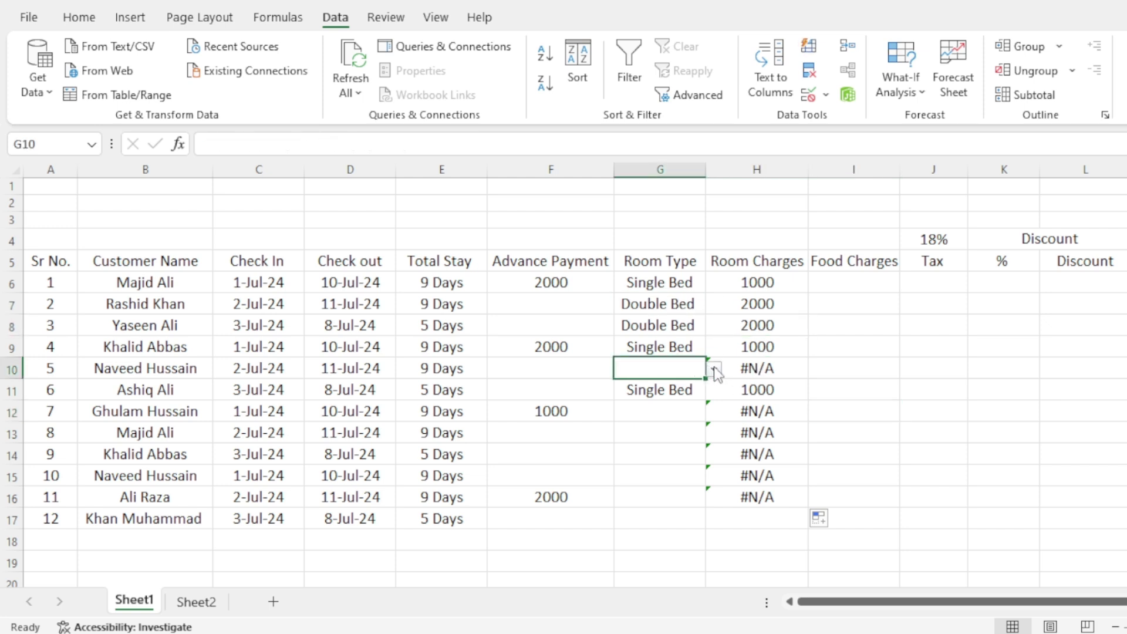
left_click(714, 368)
left_click(687, 409)
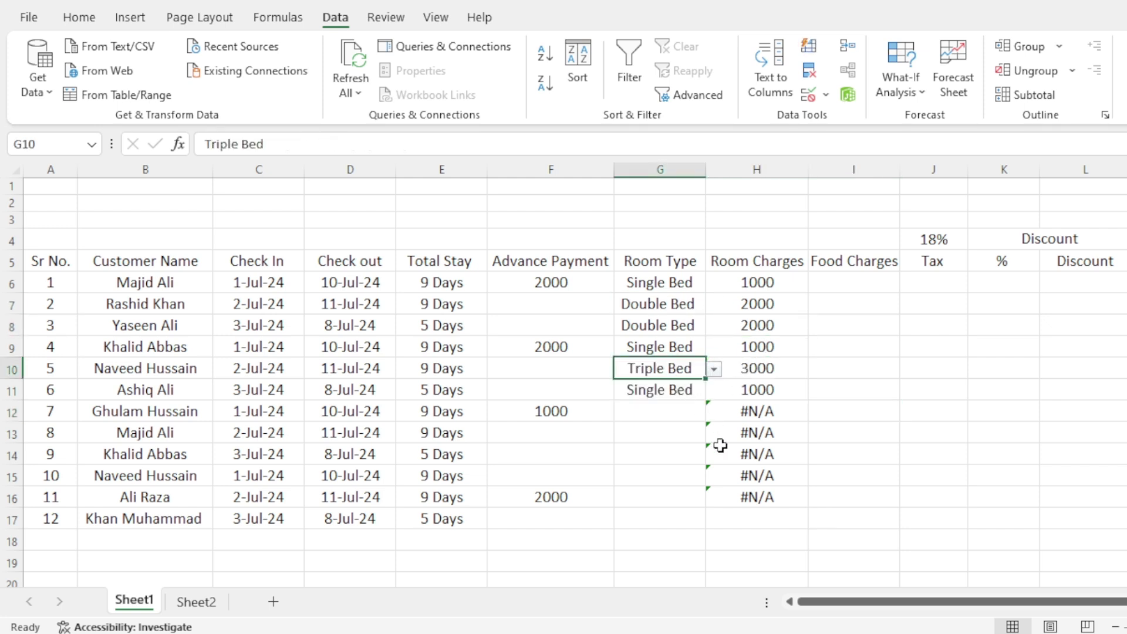
left_click(696, 411)
left_click(713, 413)
left_click(651, 437)
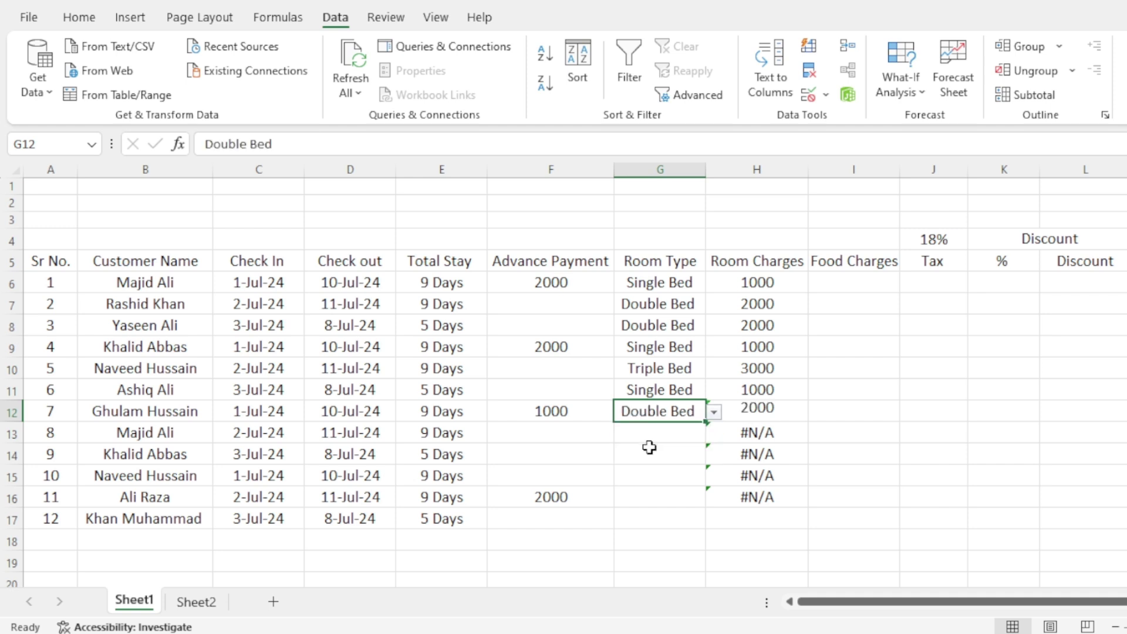
left_click(661, 436)
left_click(713, 433)
left_click(655, 457)
Choose Five Bed as the room type in G14 and Triple Bed in G15
left_click(664, 457)
left_click(714, 455)
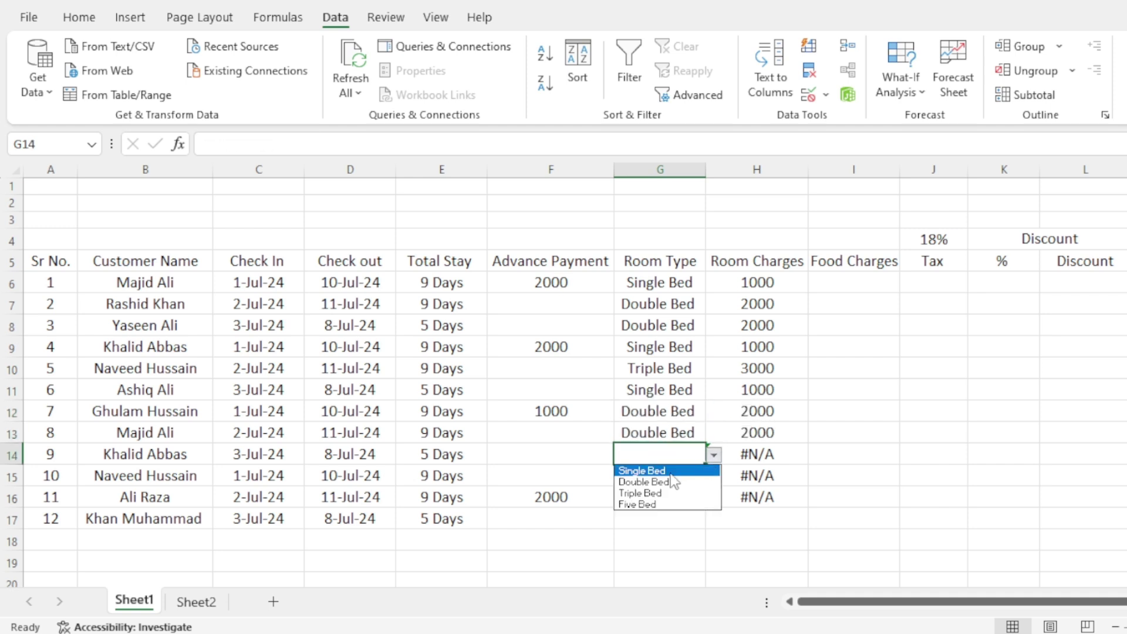
left_click(658, 505)
left_click(675, 479)
left_click(714, 477)
left_click(660, 516)
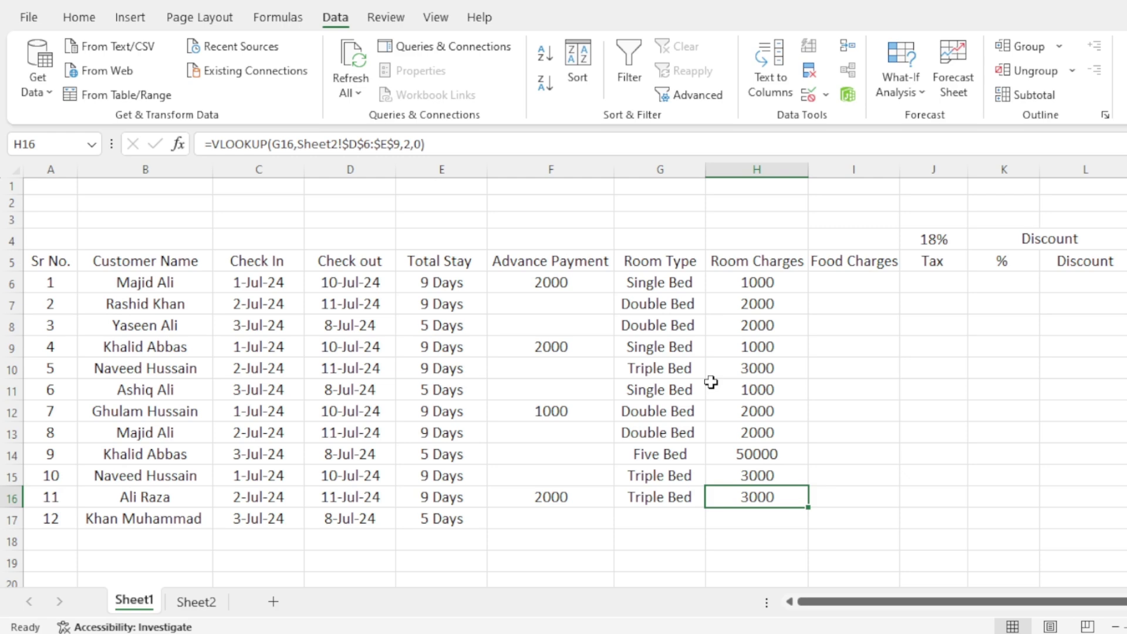
Enter the food charges in I6:I16, repeating 3000, 2000 and 1000 down the column
left_click(869, 283)
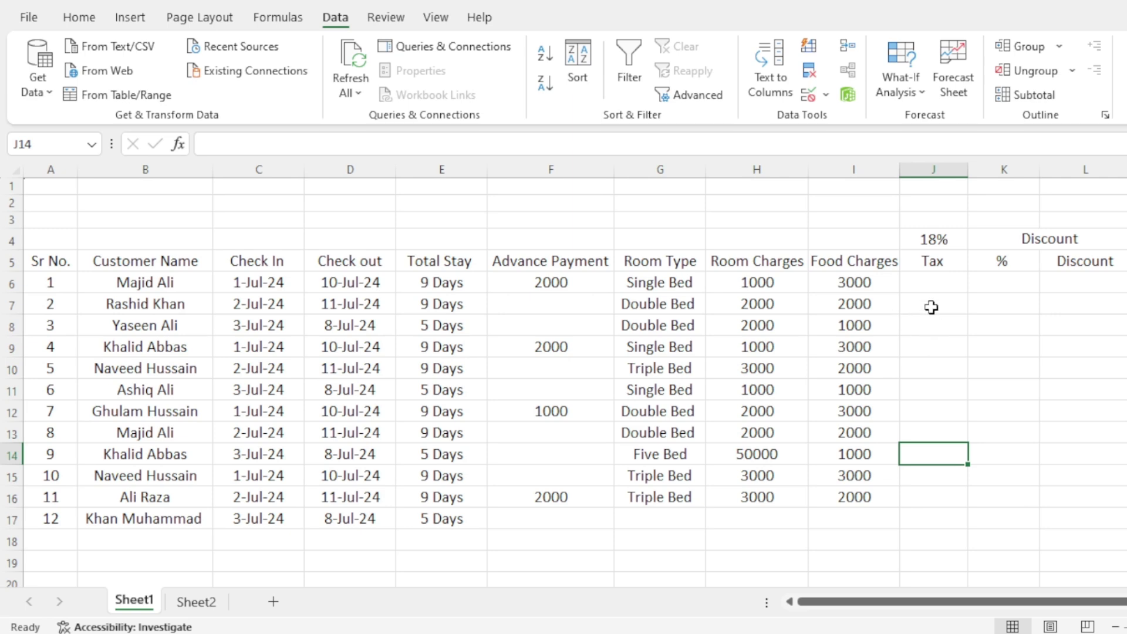
Change the Tax heading in J5 to Room Tax and autofit the width of column J
left_click(933, 284)
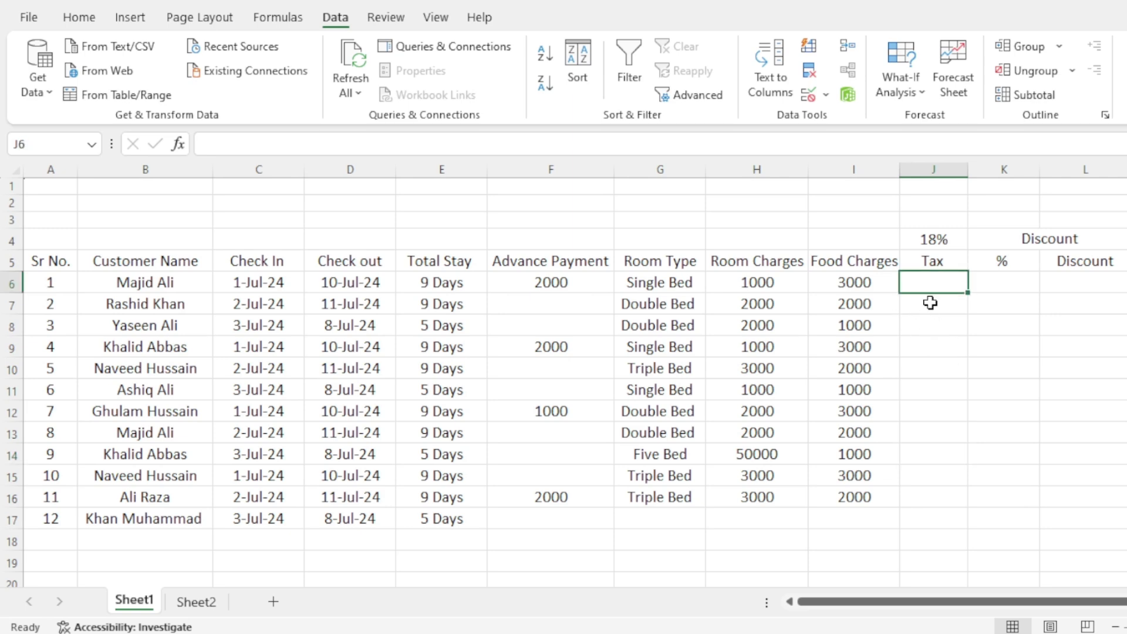
double_click(933, 260)
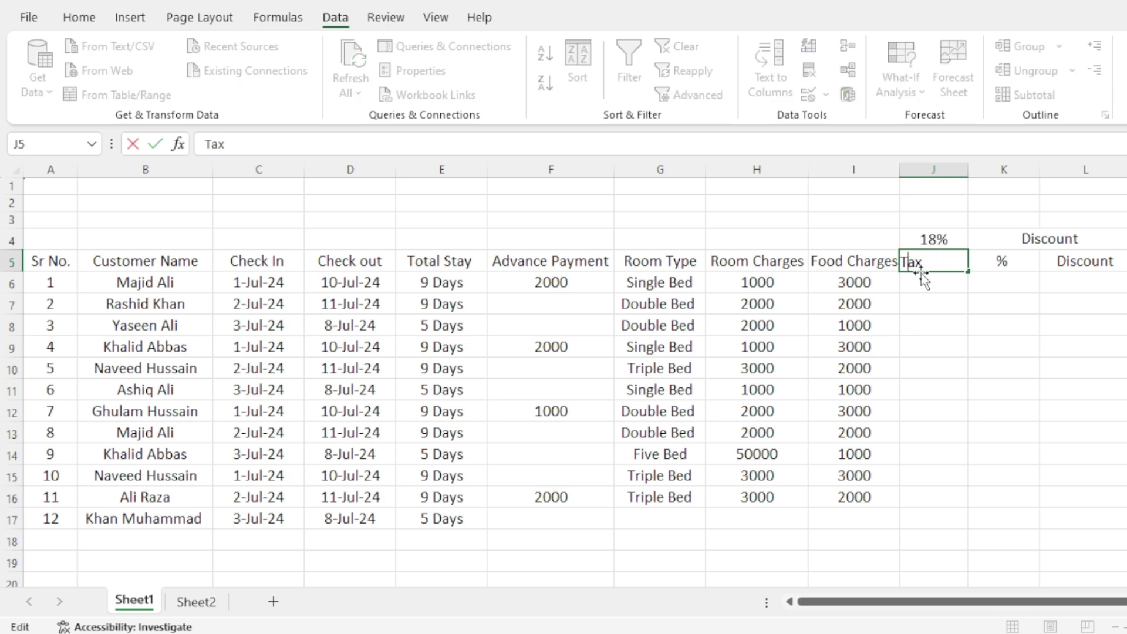
key("Home")
type("Room")
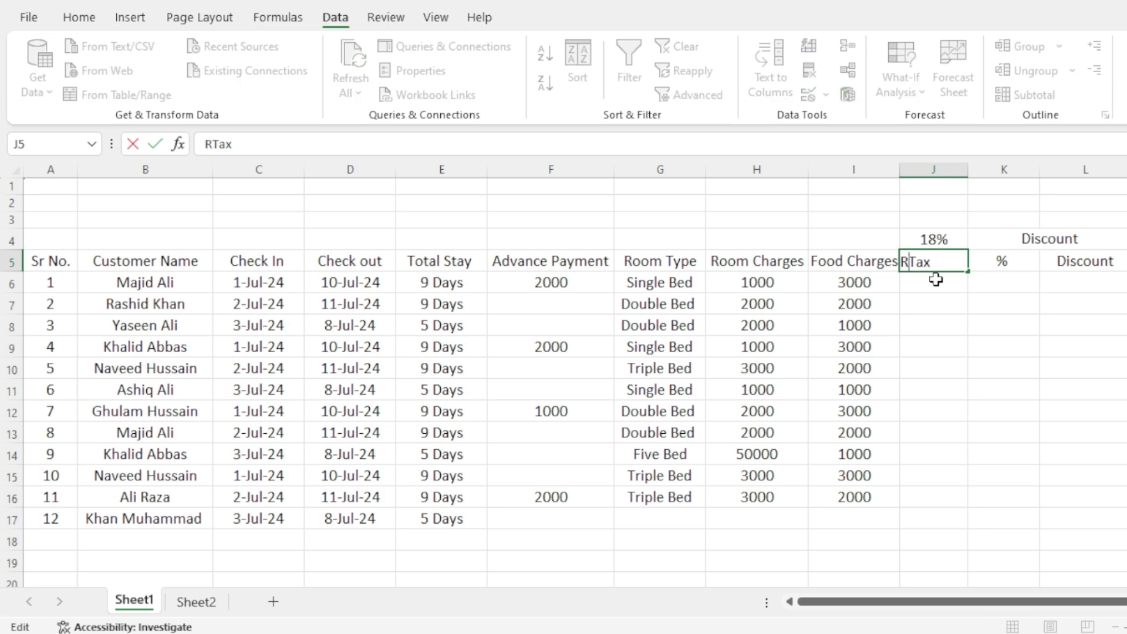
left_click(957, 331)
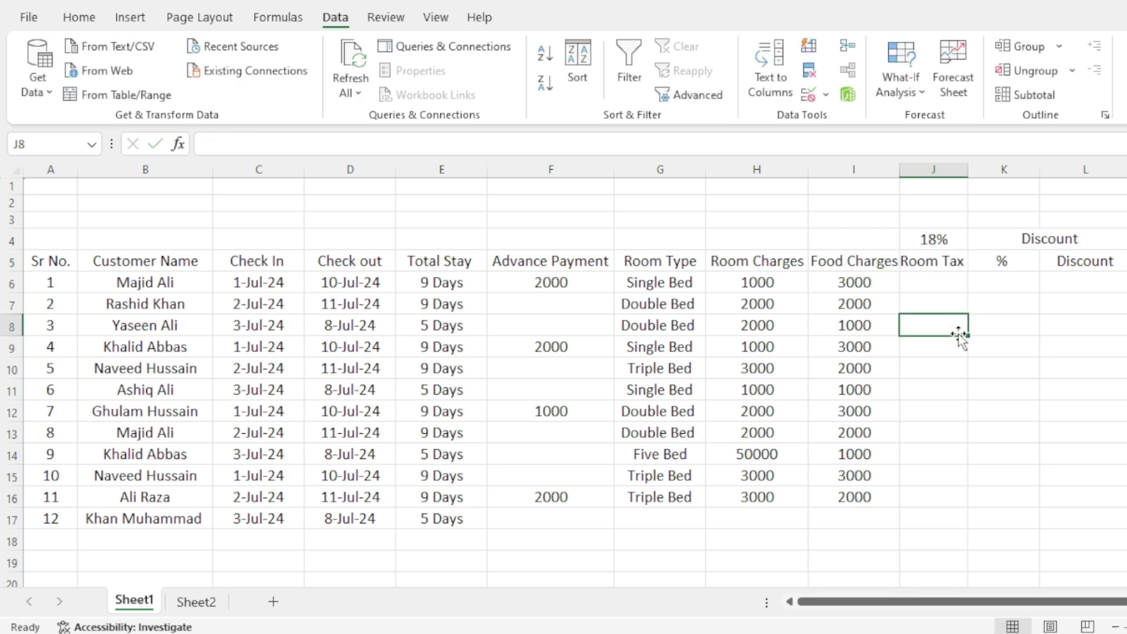
double_click(965, 172)
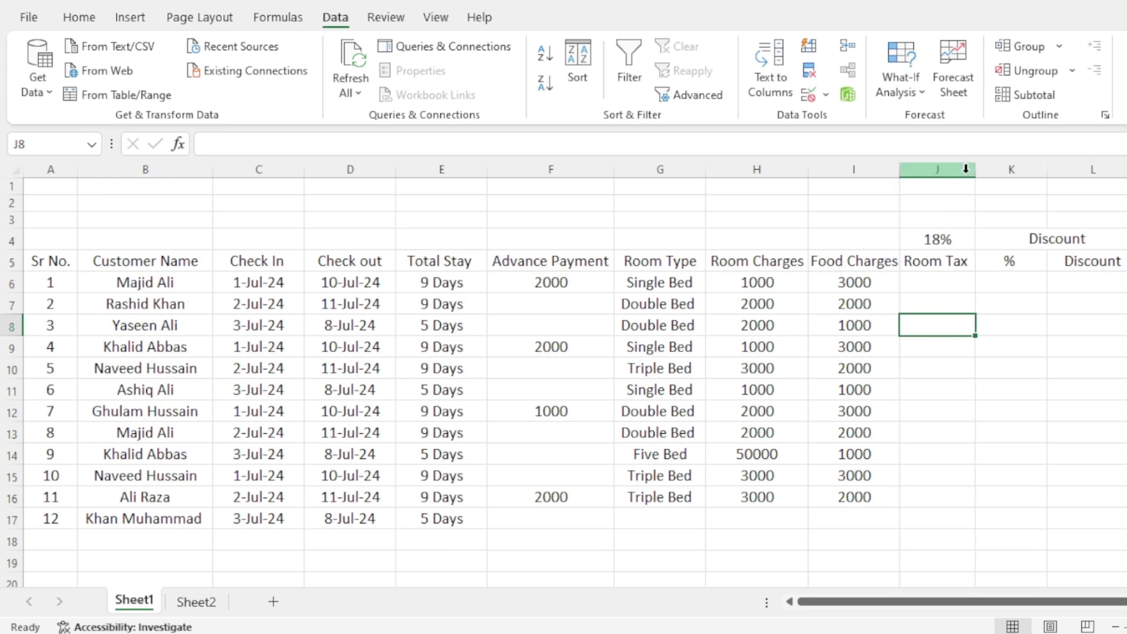
Enter the room tax formula =H6*E6*$J$4 in J6, multiplying room charges, total stay and the fixed tax rate
left_click(950, 282)
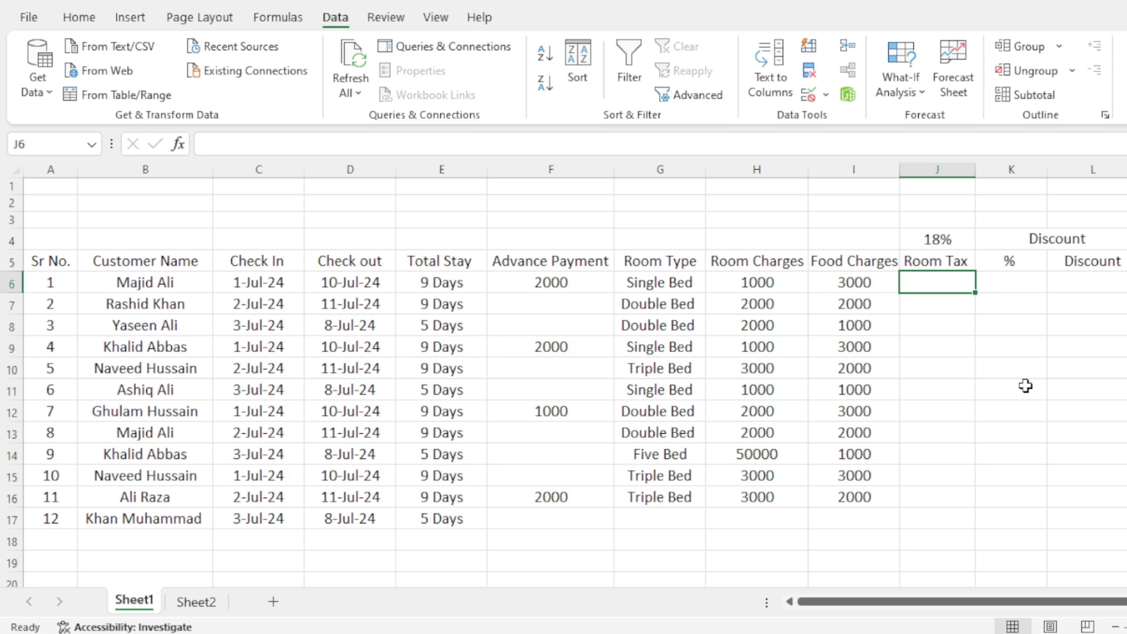
type("=")
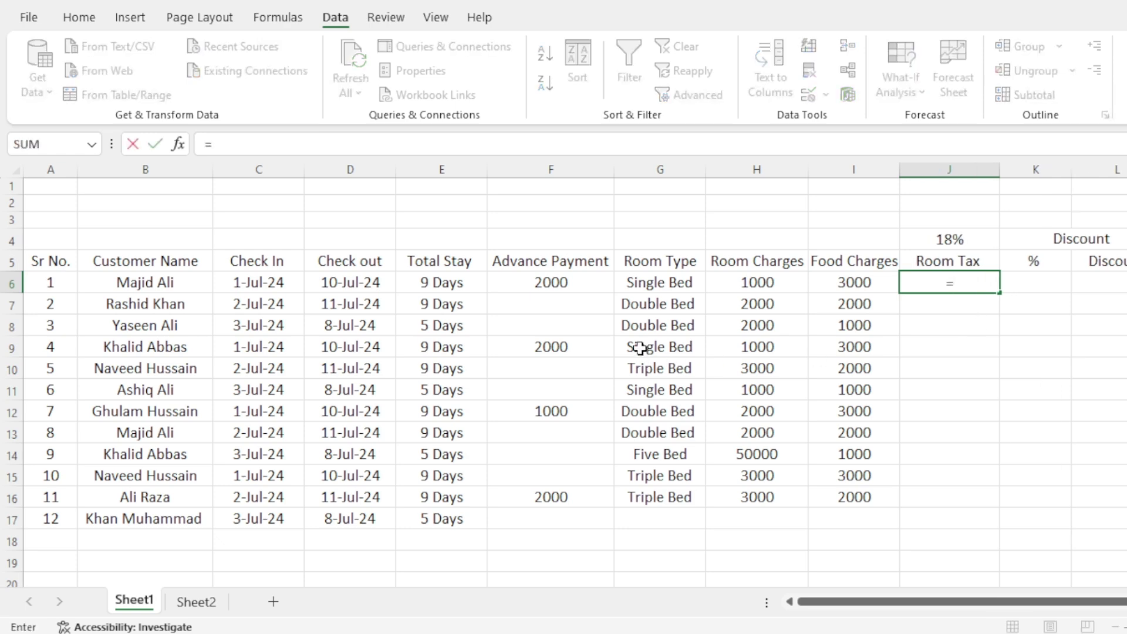
left_click(727, 283)
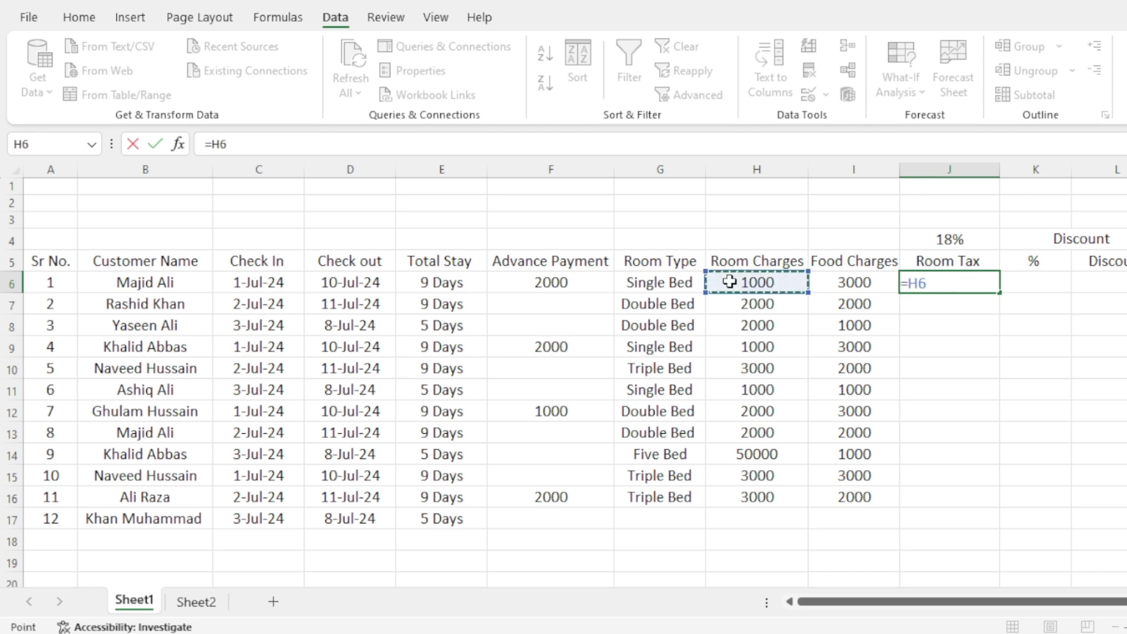
type("*")
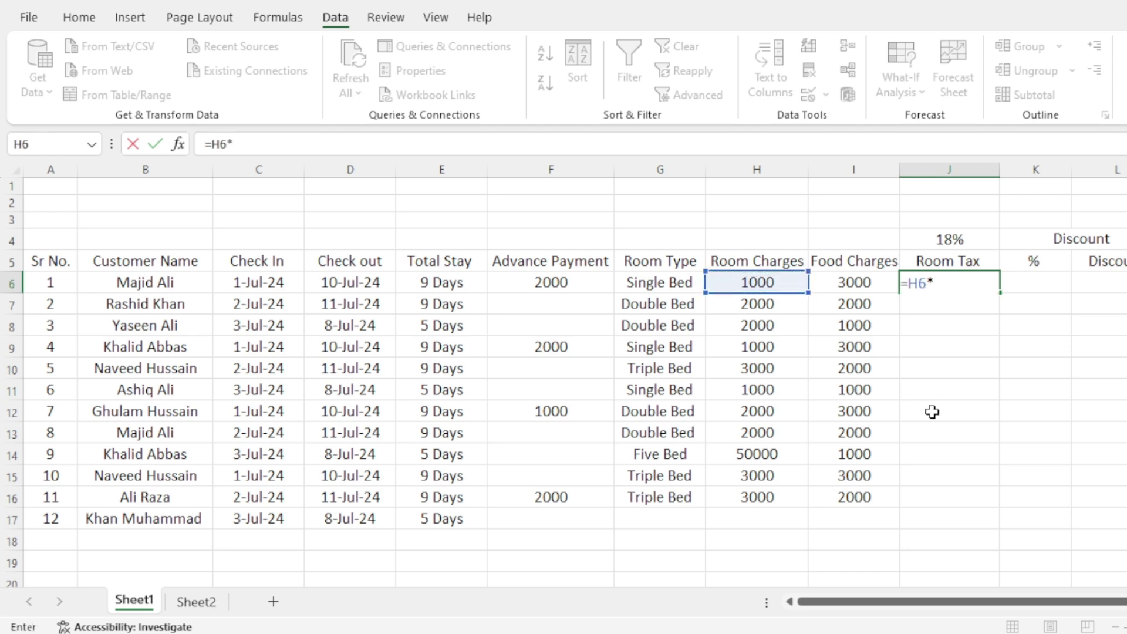
left_click(454, 283)
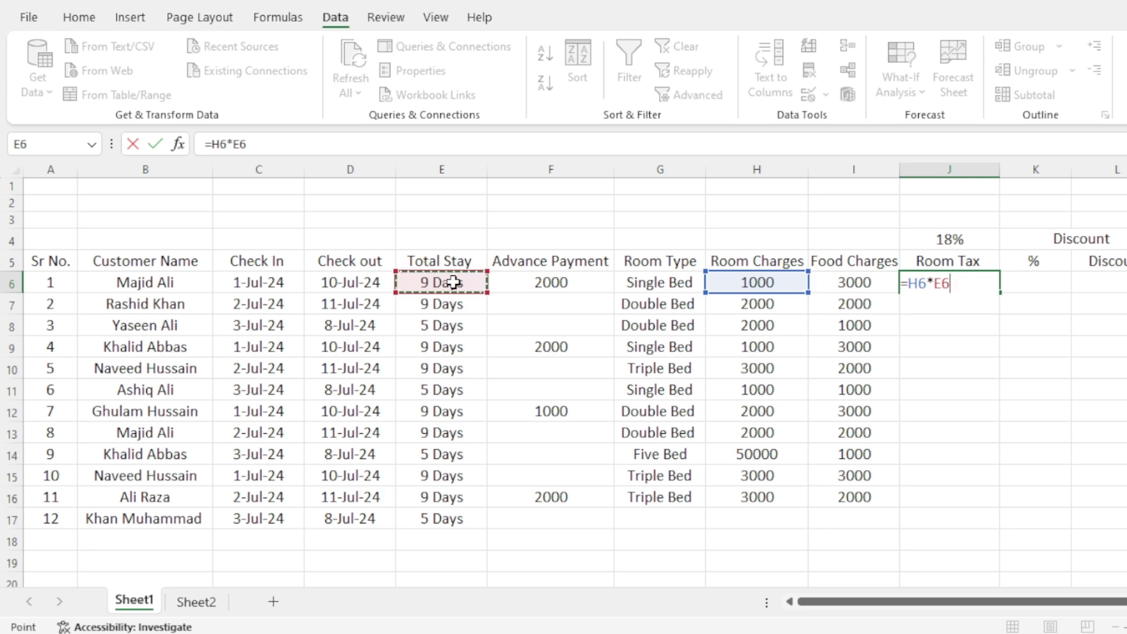
type("*")
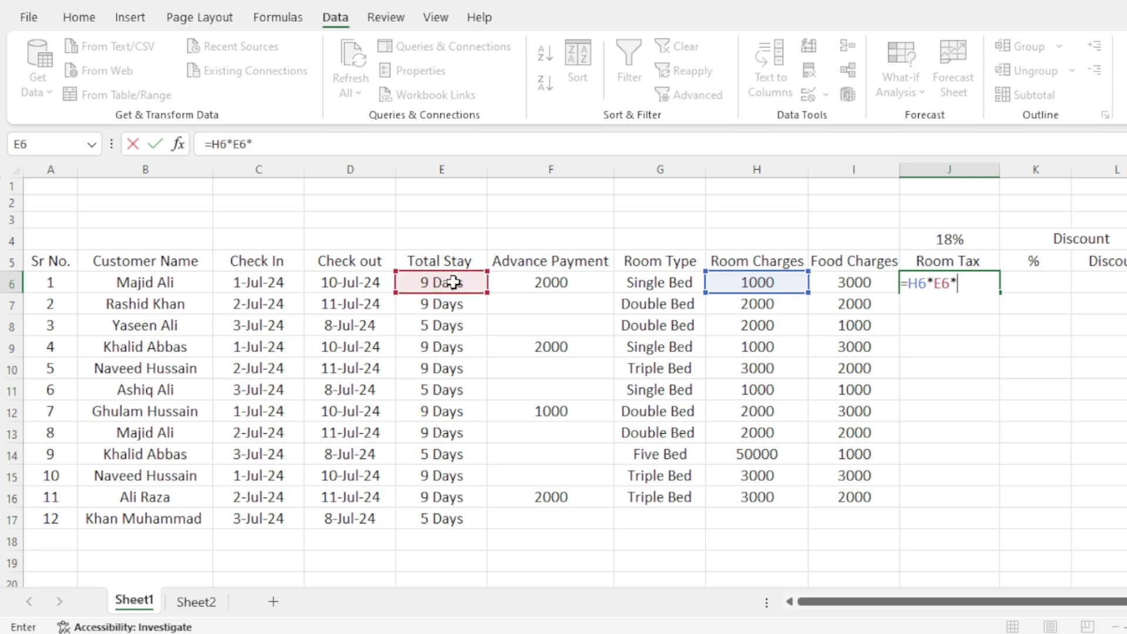
left_click(930, 240)
key("F4")
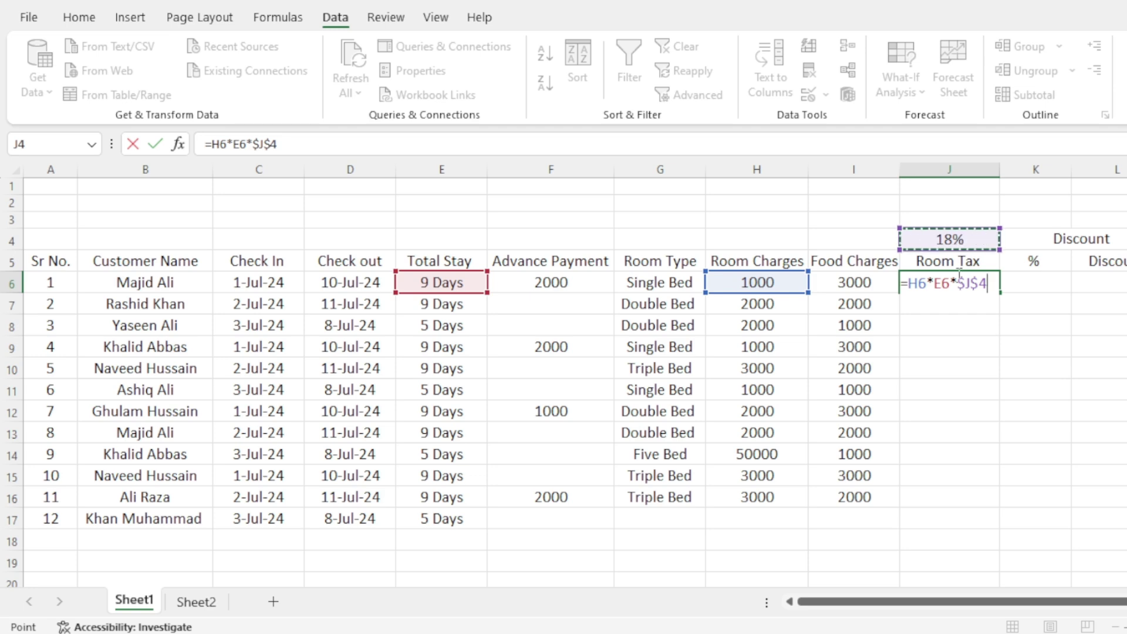
key("Return")
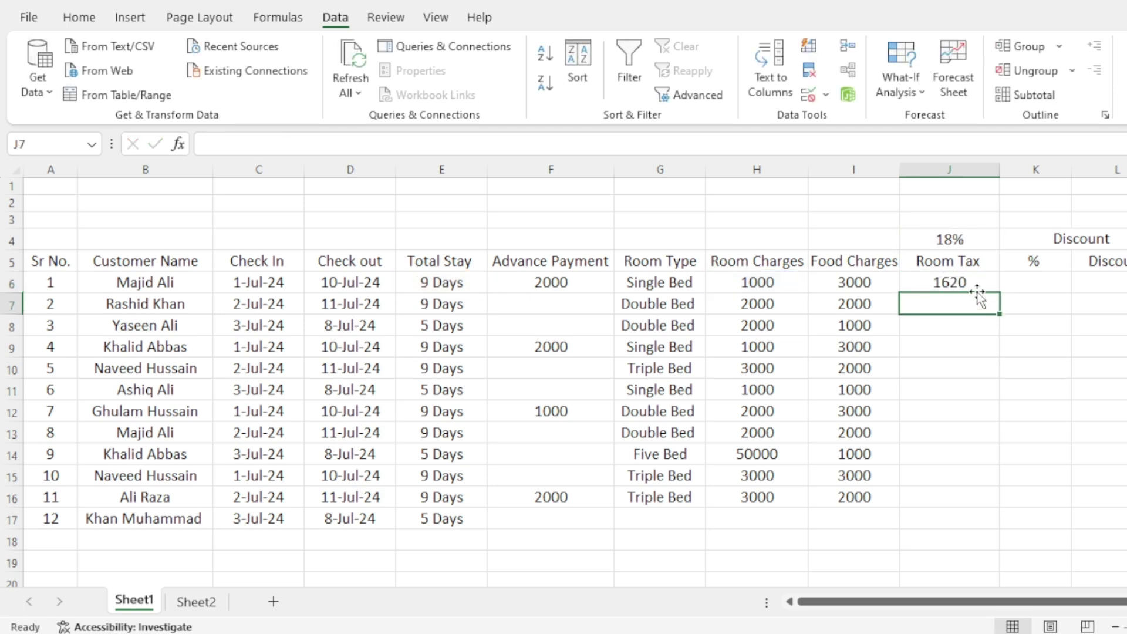
Fill the room tax formula from J6 down to J16
left_click(987, 284)
left_click_drag(1000, 292, 1003, 509)
left_click(915, 418)
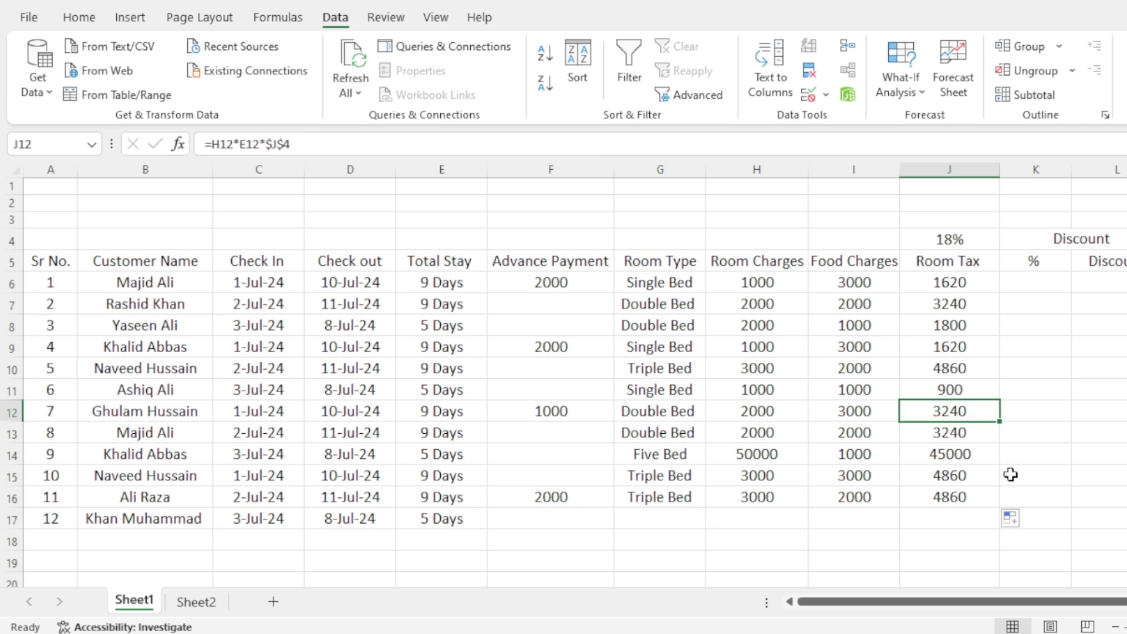
Add list data validation to the discount percentage cells K6:K16 with the options No, 10% and 20%
left_click(1042, 280)
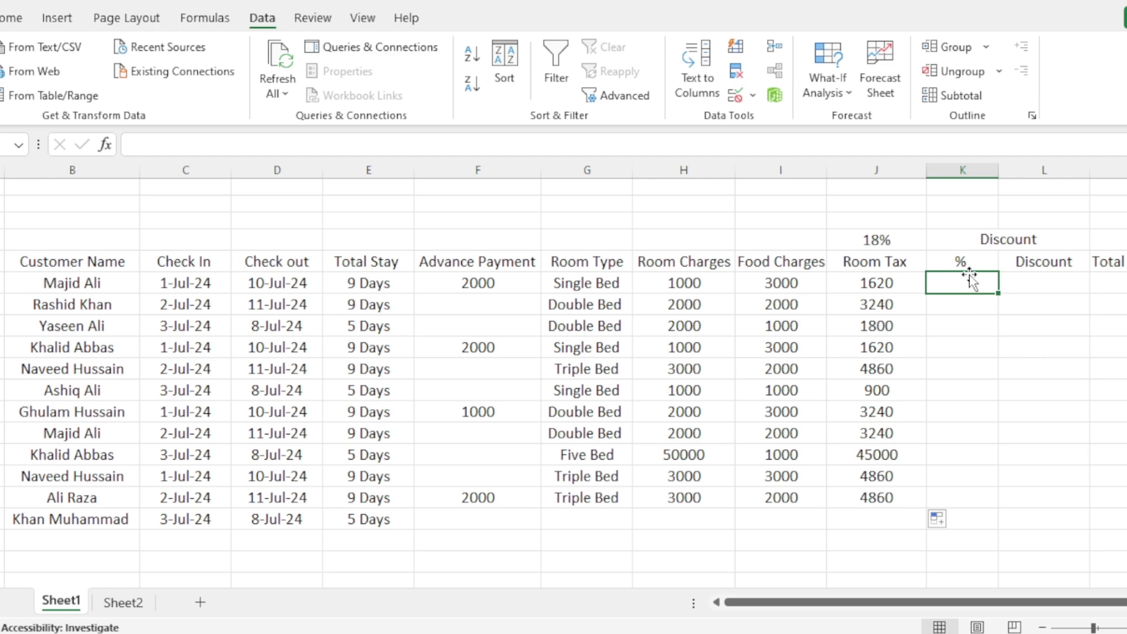
left_click(1031, 279)
left_click(972, 283)
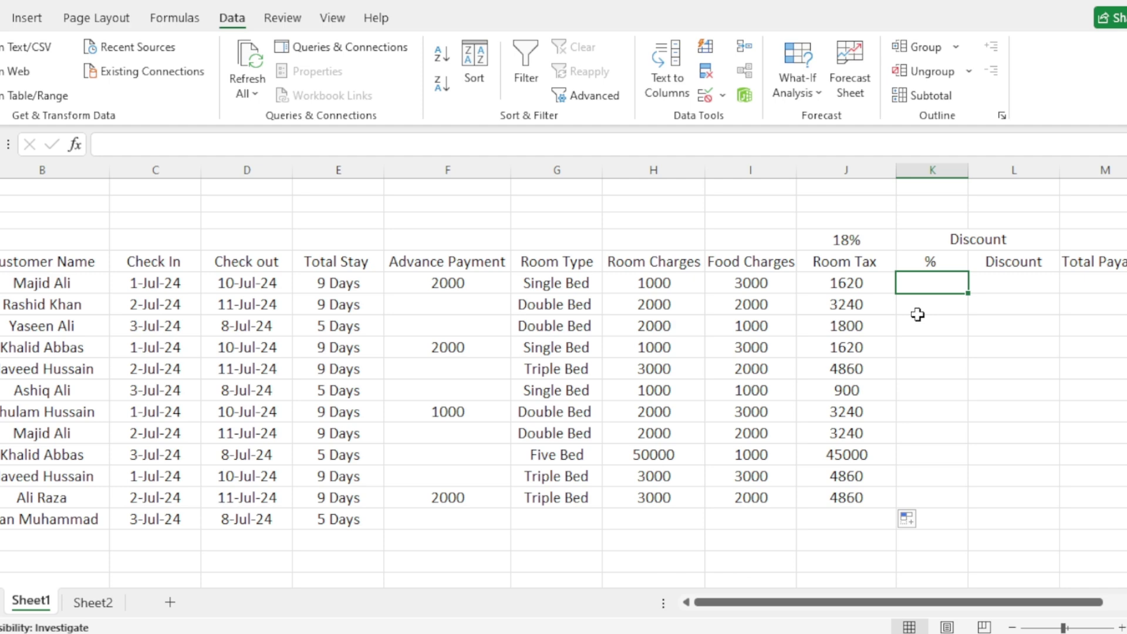
left_click_drag(939, 284, 943, 491)
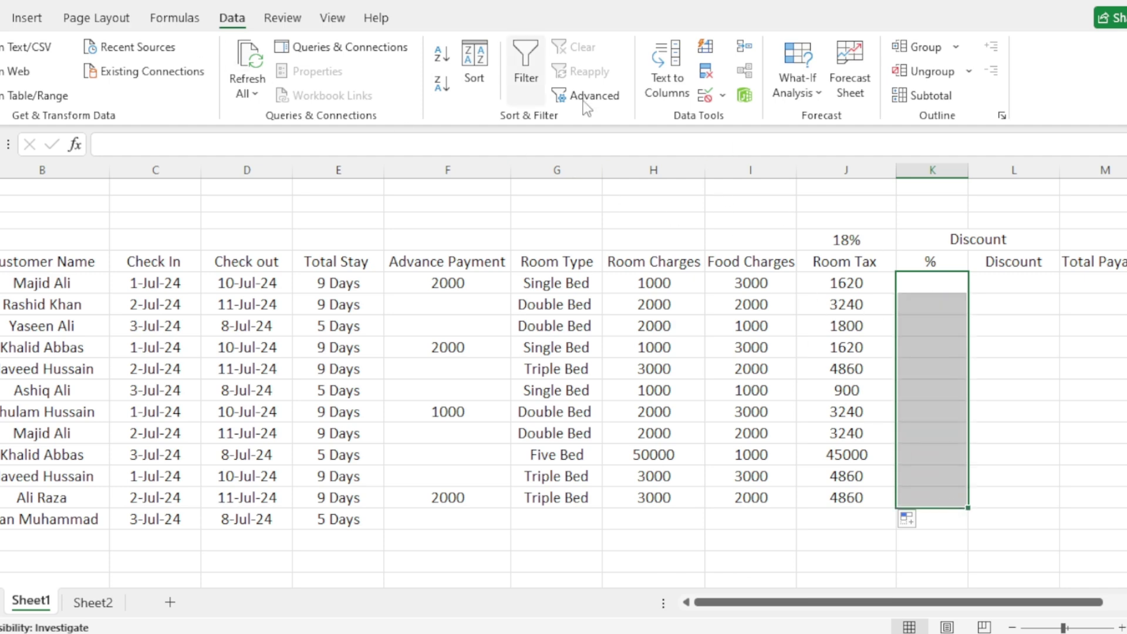
left_click(704, 96)
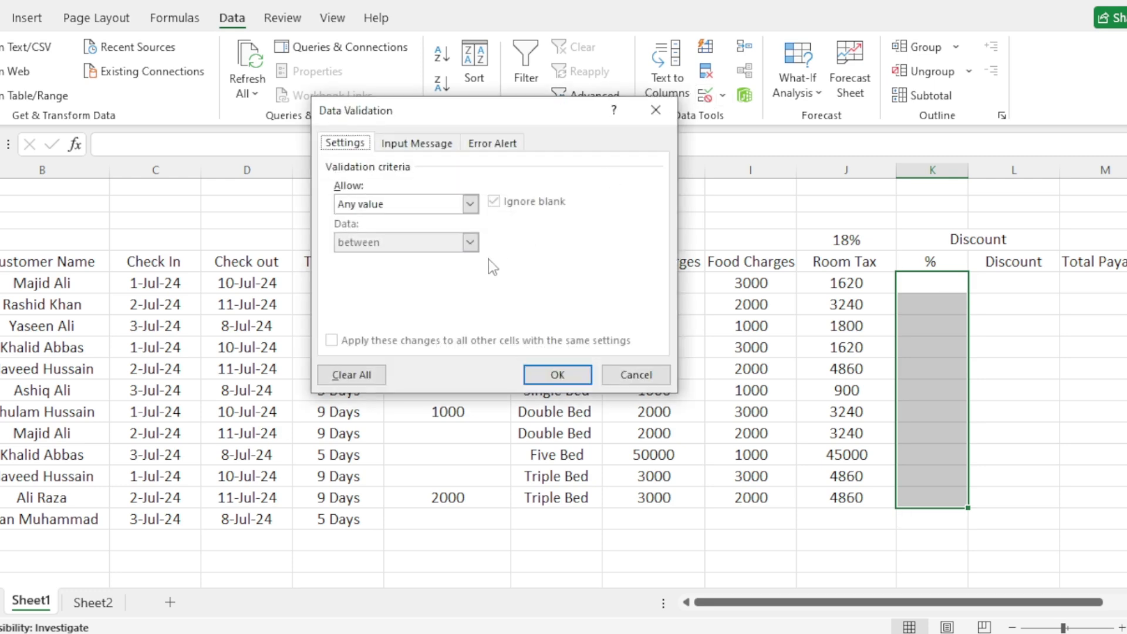
left_click(470, 204)
left_click(389, 268)
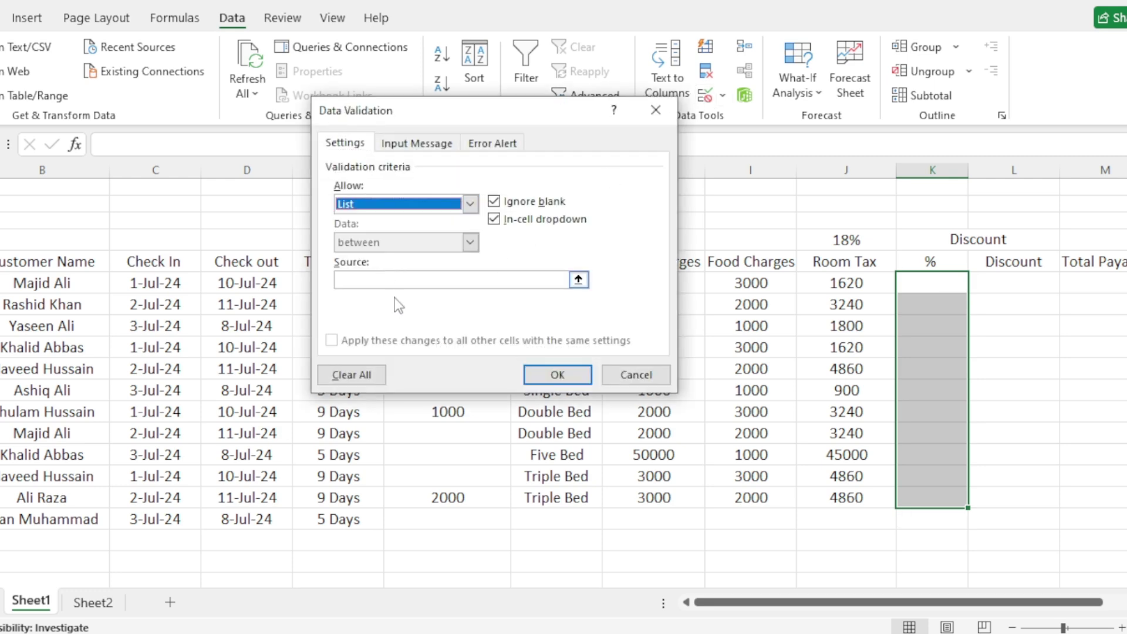
left_click(391, 279)
type("No")
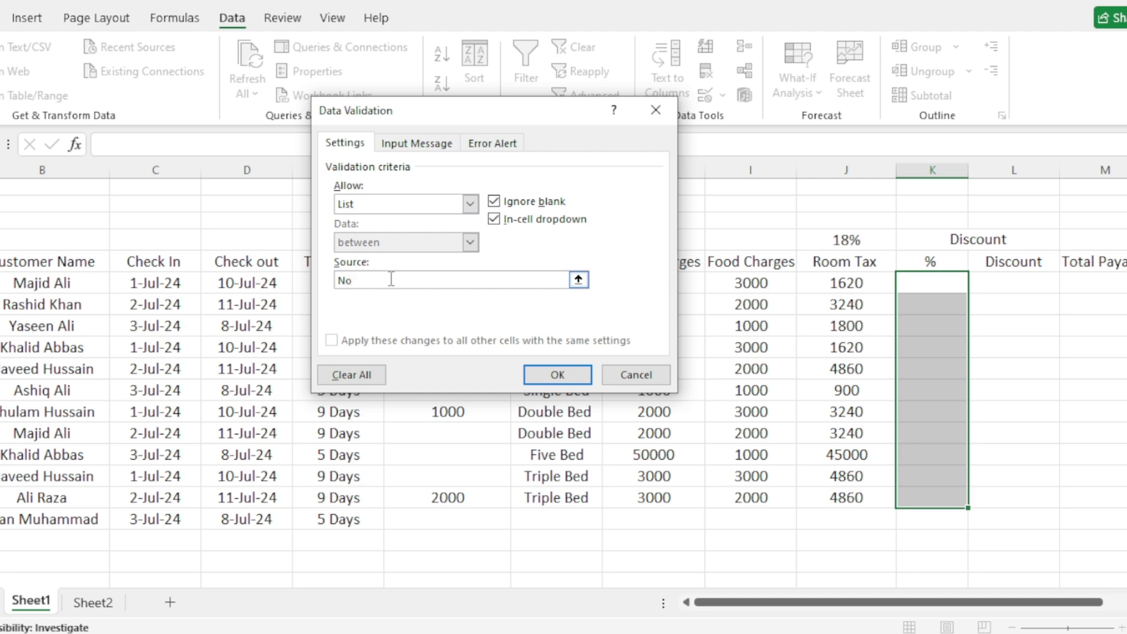
type(", 10%, 20%")
left_click(555, 373)
left_click(935, 365)
Choose the discount percentages for the first three guests: No in K6, 20% in K7 and 10% in K8
left_click(955, 282)
left_click(977, 284)
left_click(941, 299)
left_click(941, 311)
left_click(977, 305)
left_click(938, 343)
left_click(953, 326)
left_click(976, 326)
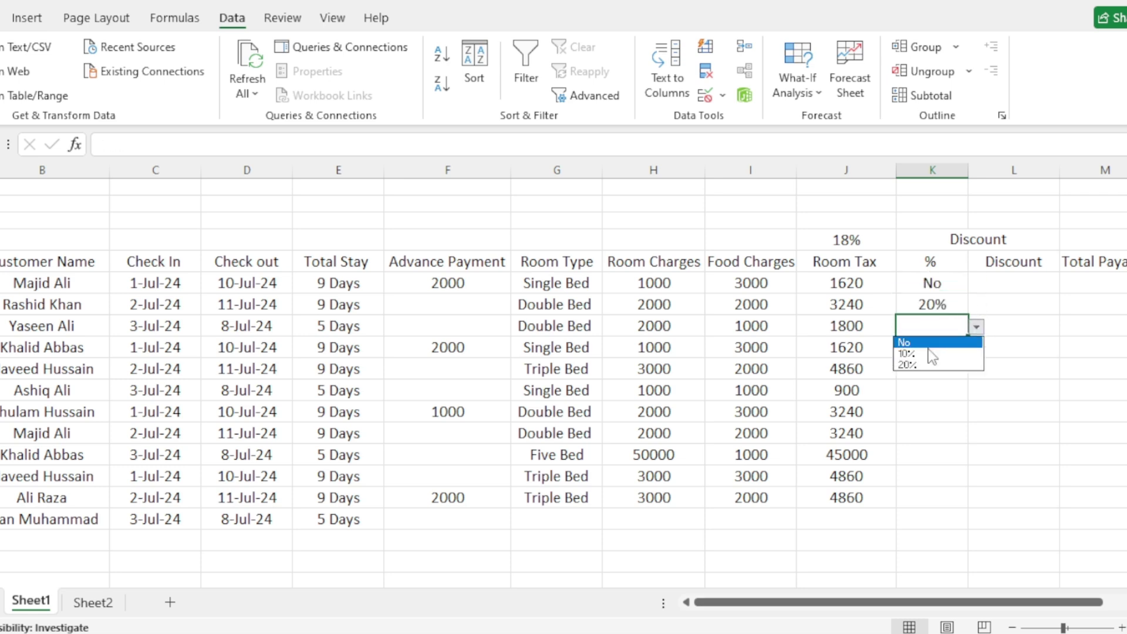
left_click(924, 346)
left_click(976, 327)
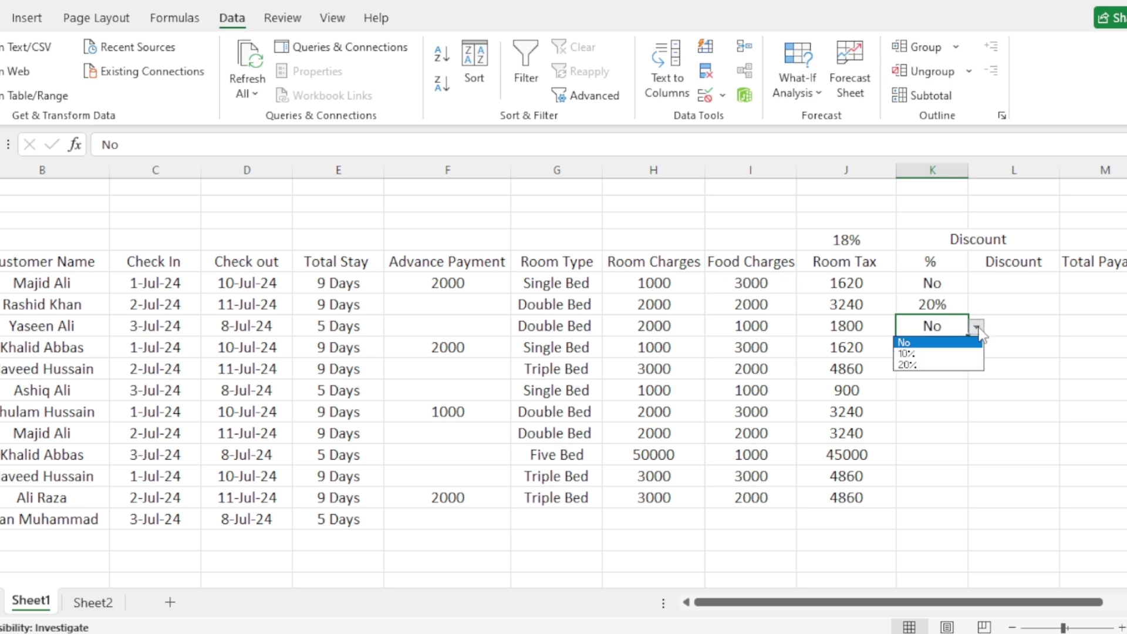
left_click(927, 353)
Enter the discount formula =IF(K6="No",0,H6*E6*K6) in L6
left_click(1023, 298)
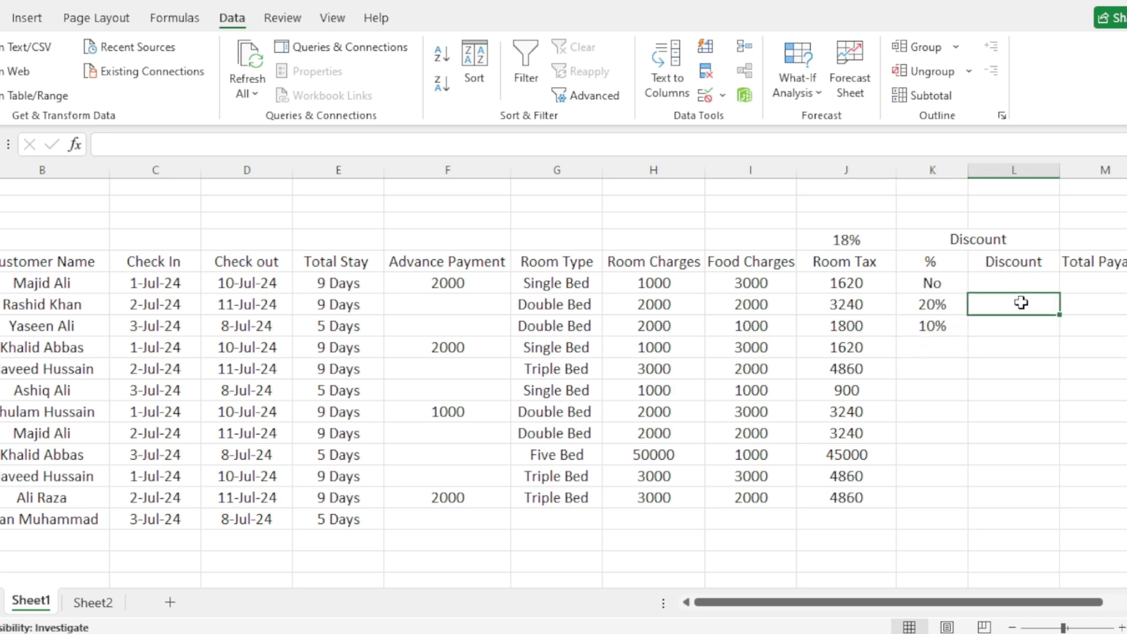
left_click(1013, 280)
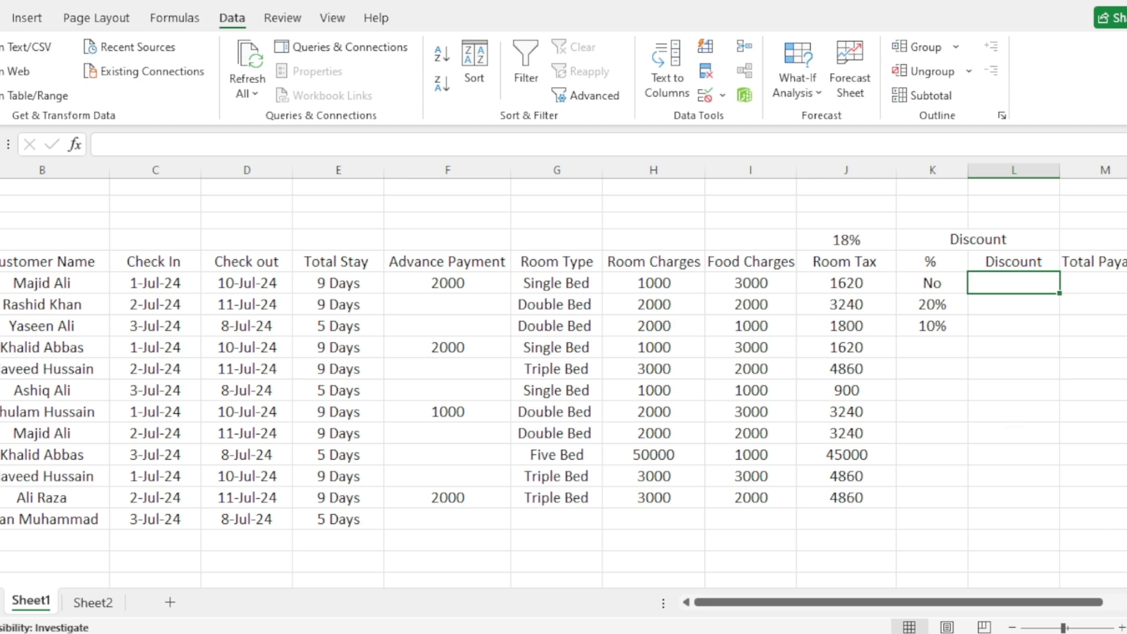
scroll(564, 385, "right", 3)
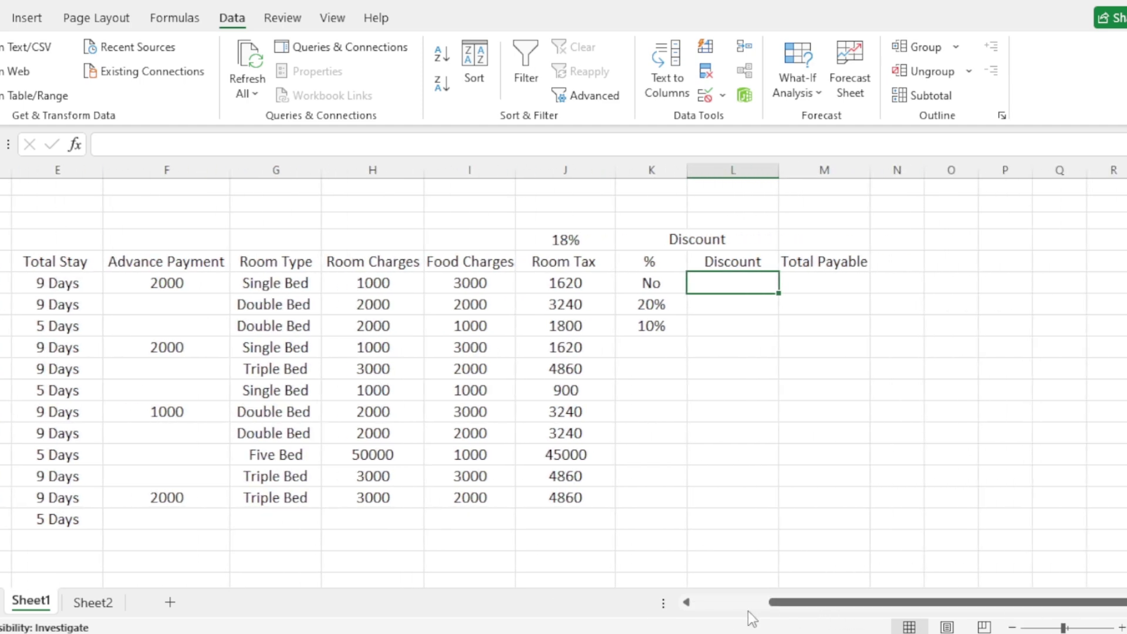
scroll(700, 612, "left", 3)
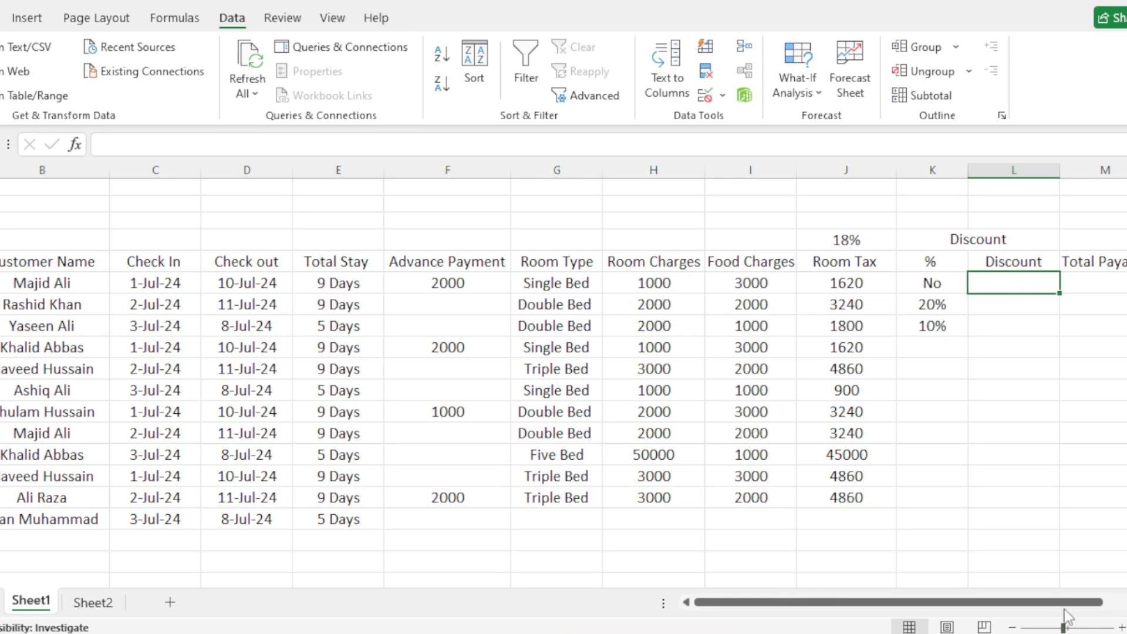
scroll(563, 385, "right", 1)
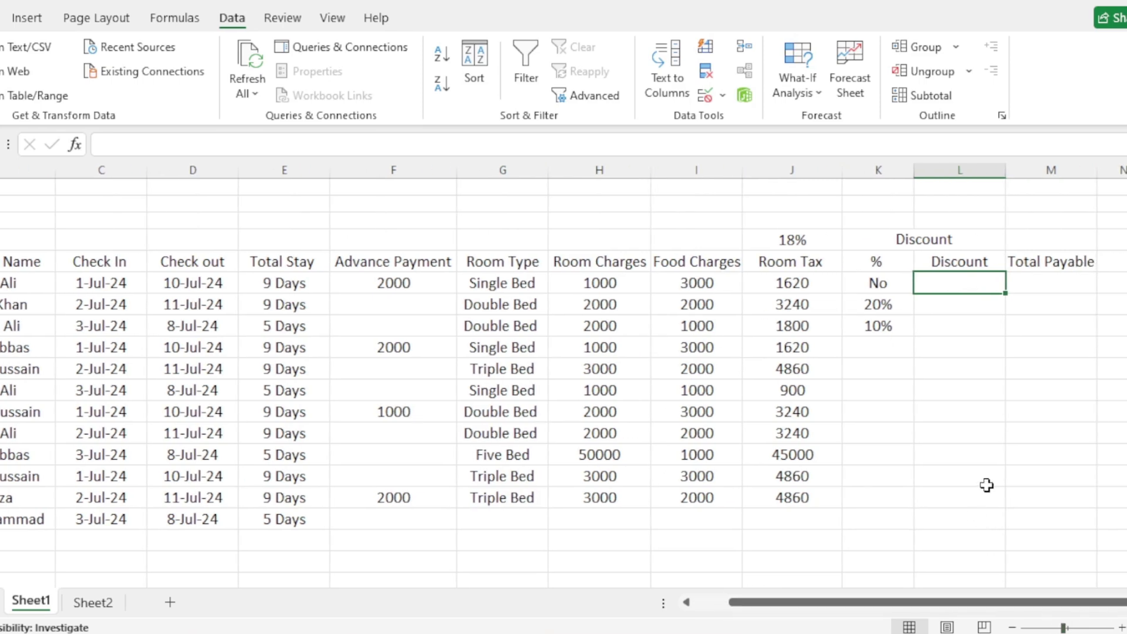
type("=if")
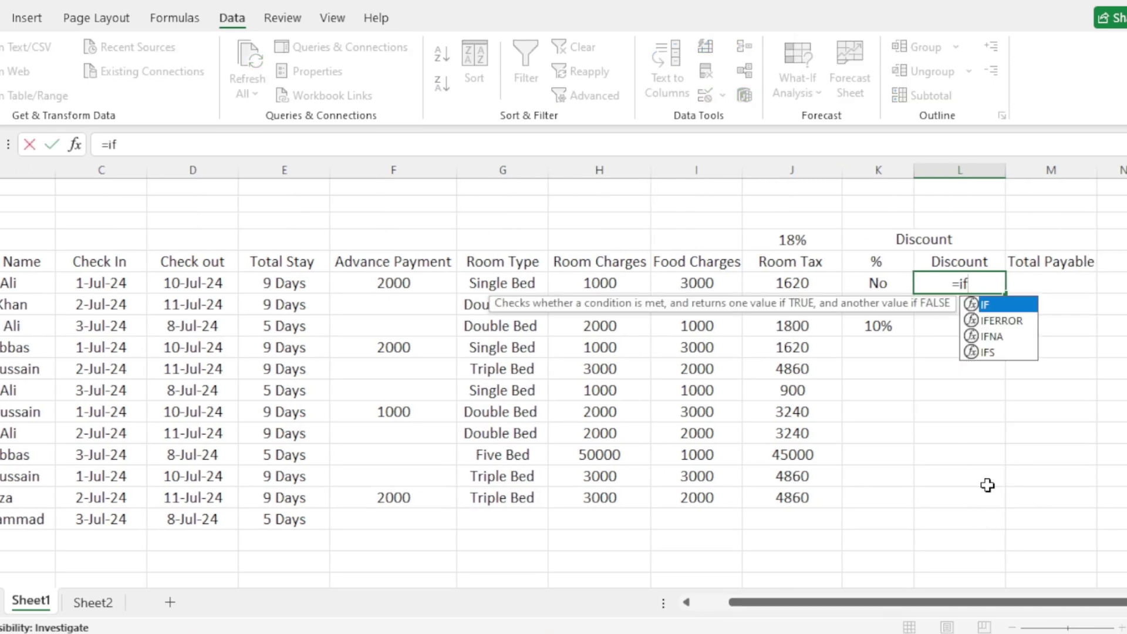
key("Tab")
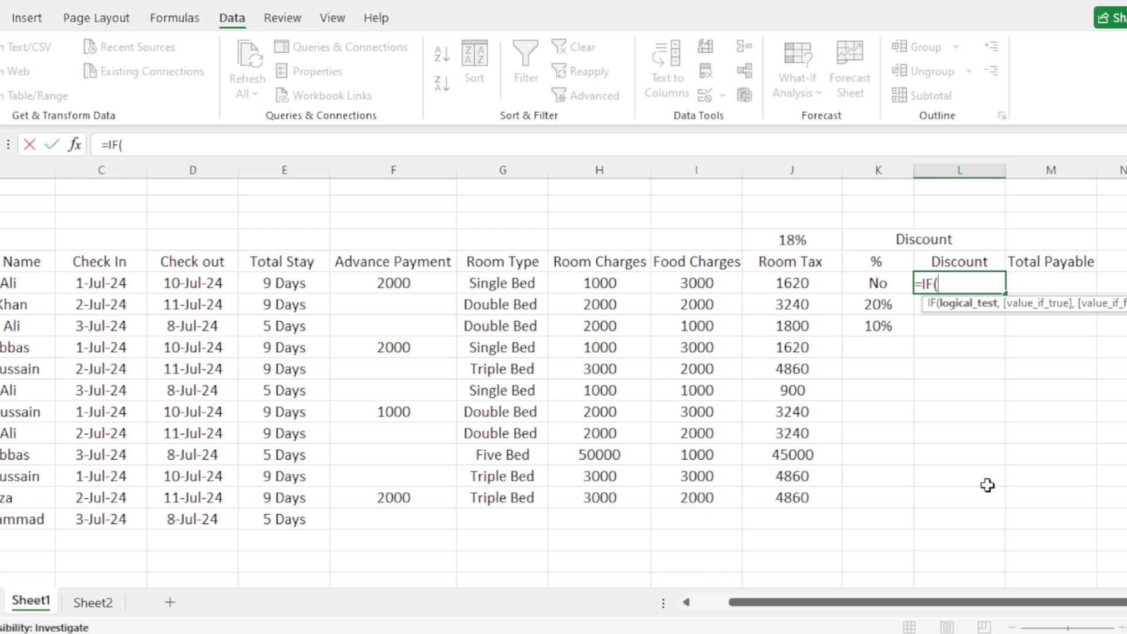
left_click(876, 284)
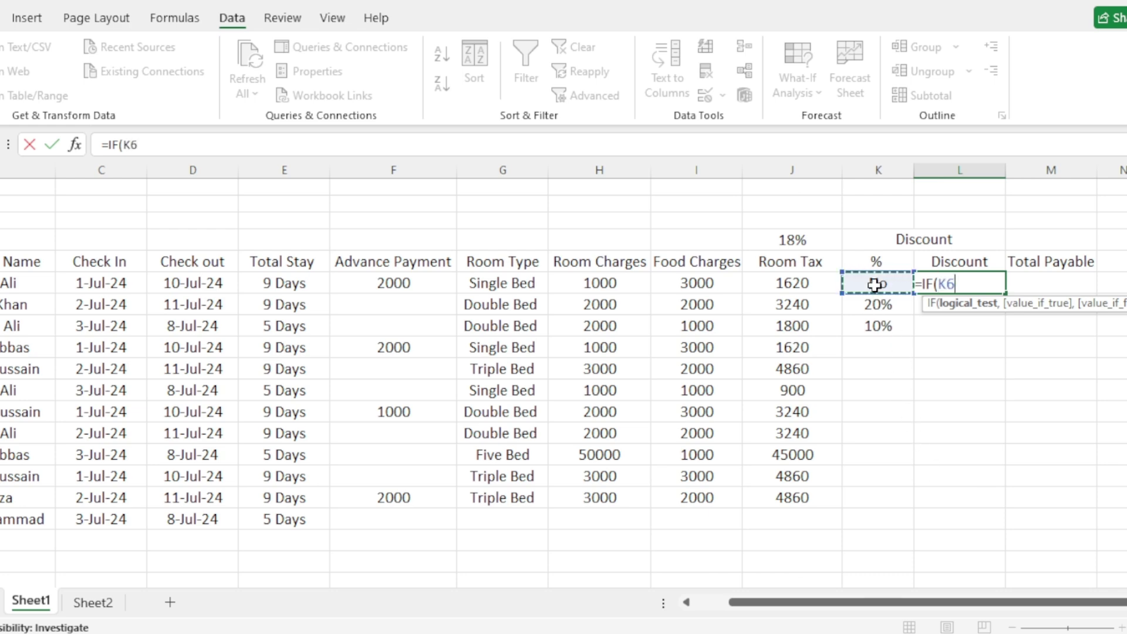
type("=\"No")
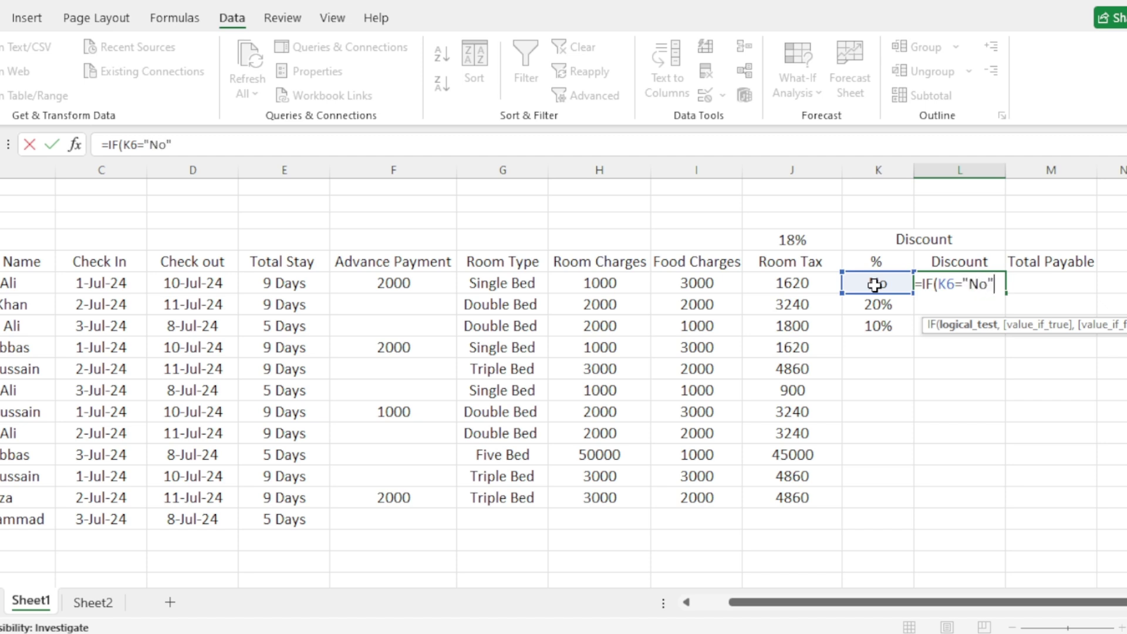
type("\",0")
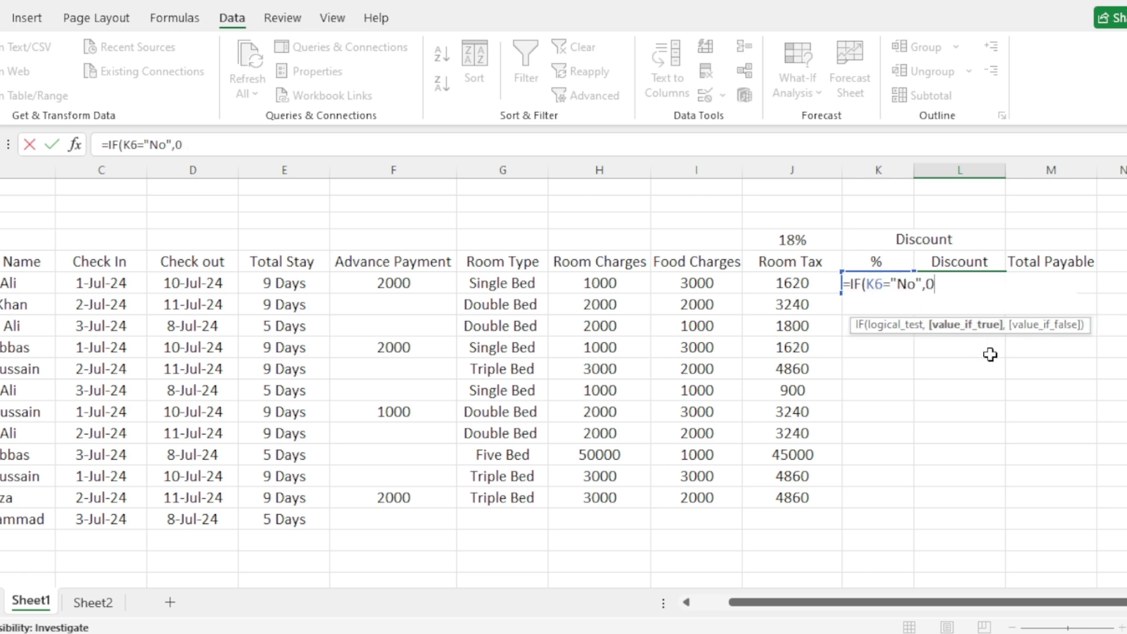
type(",")
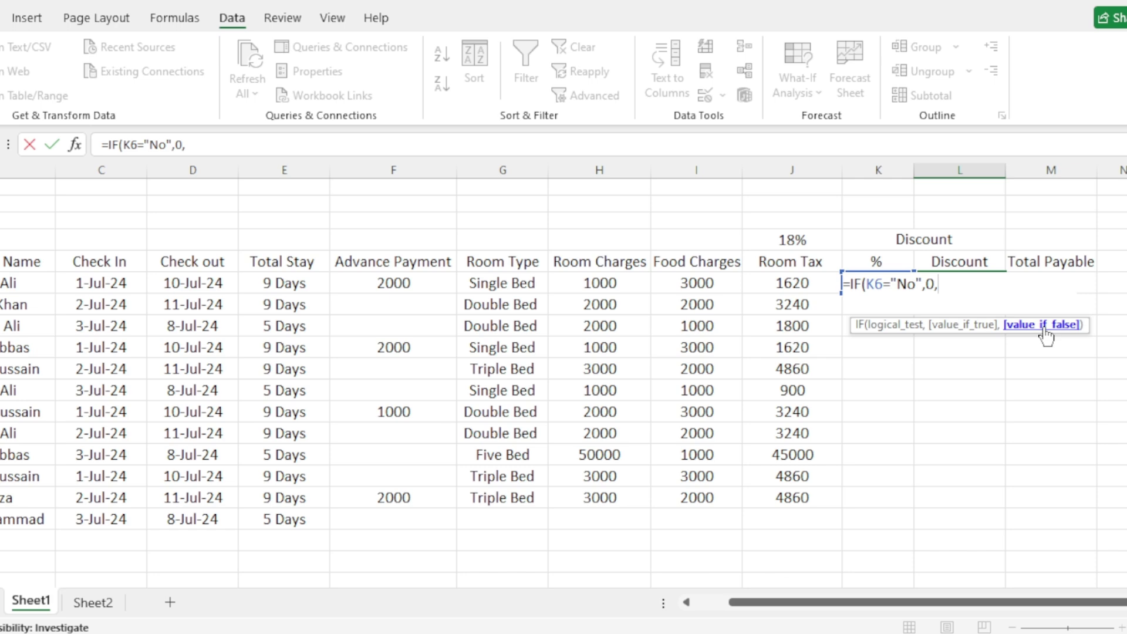
left_click(602, 287)
type("*")
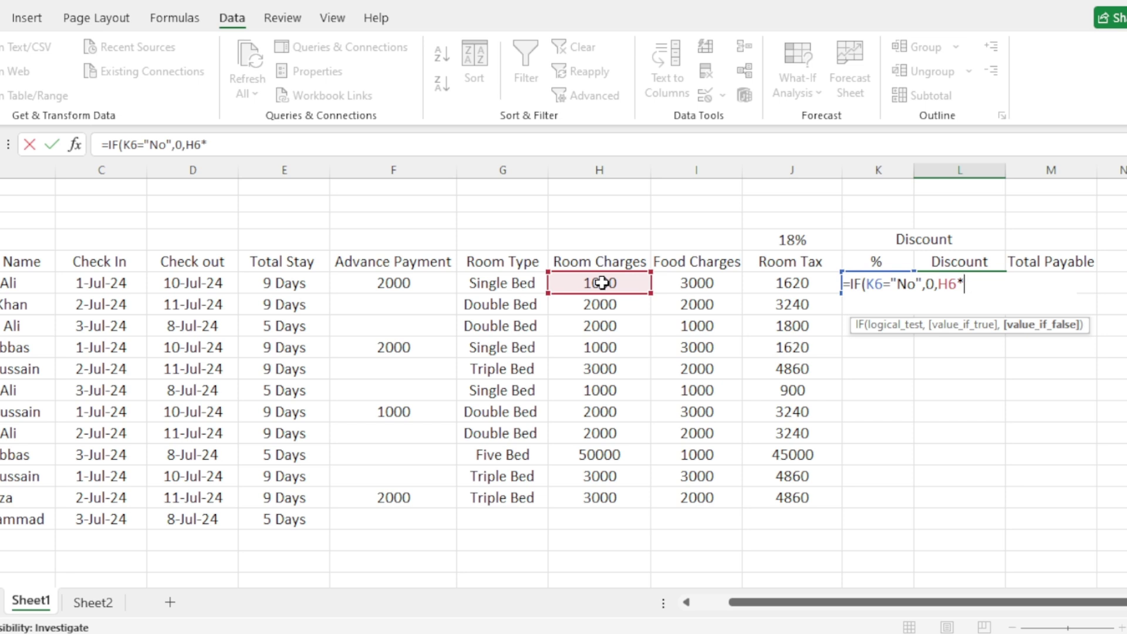
left_click(288, 285)
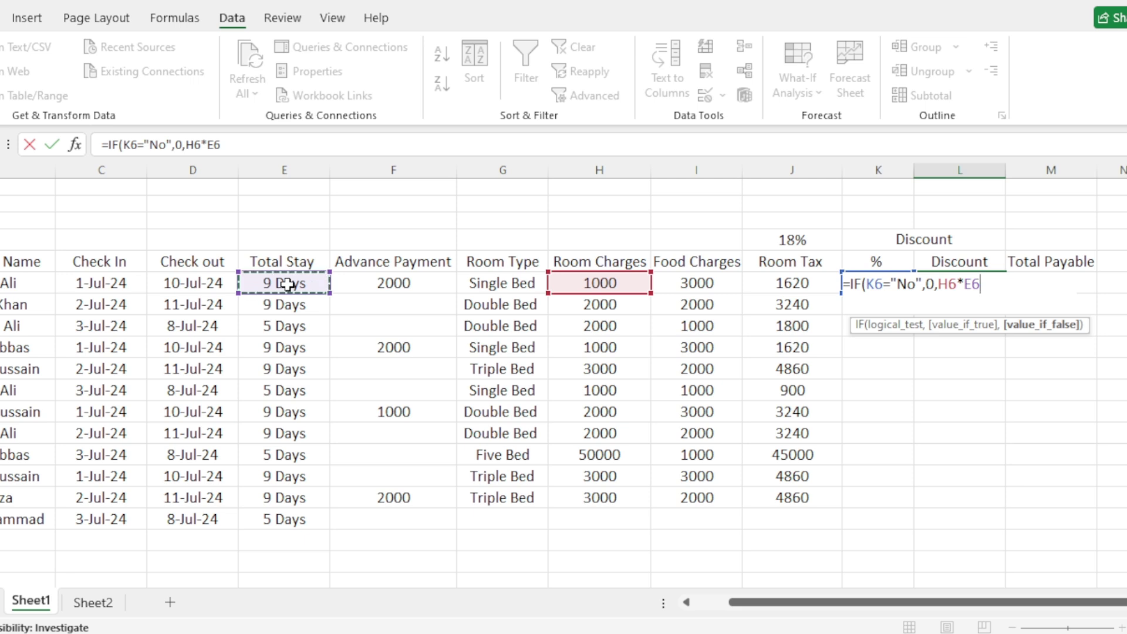
type("*k6")
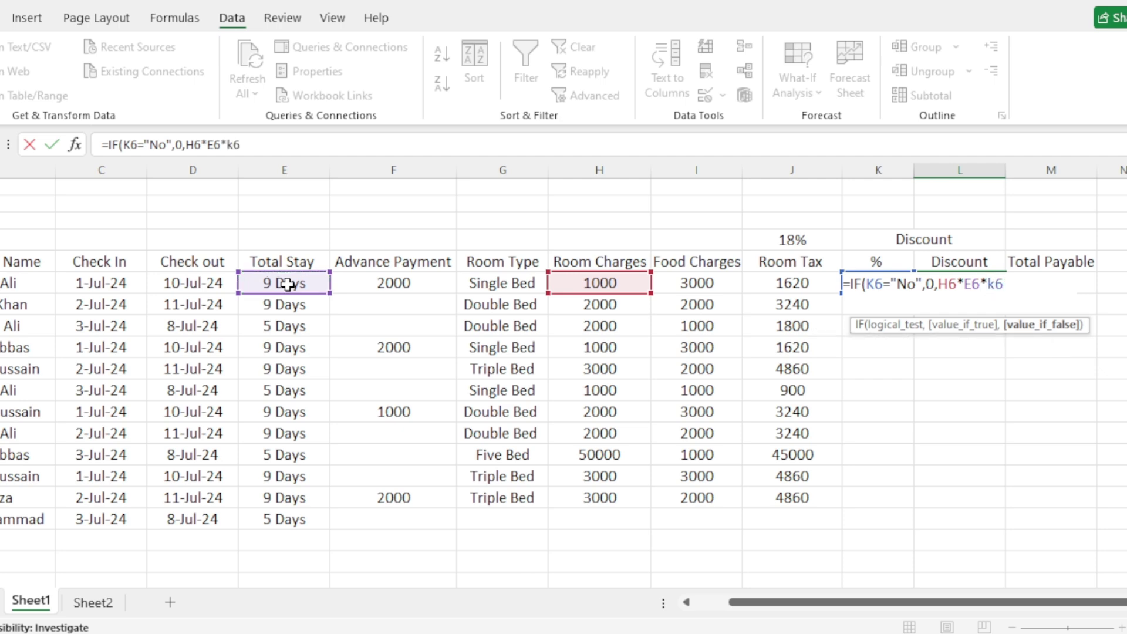
type(")")
key("Return")
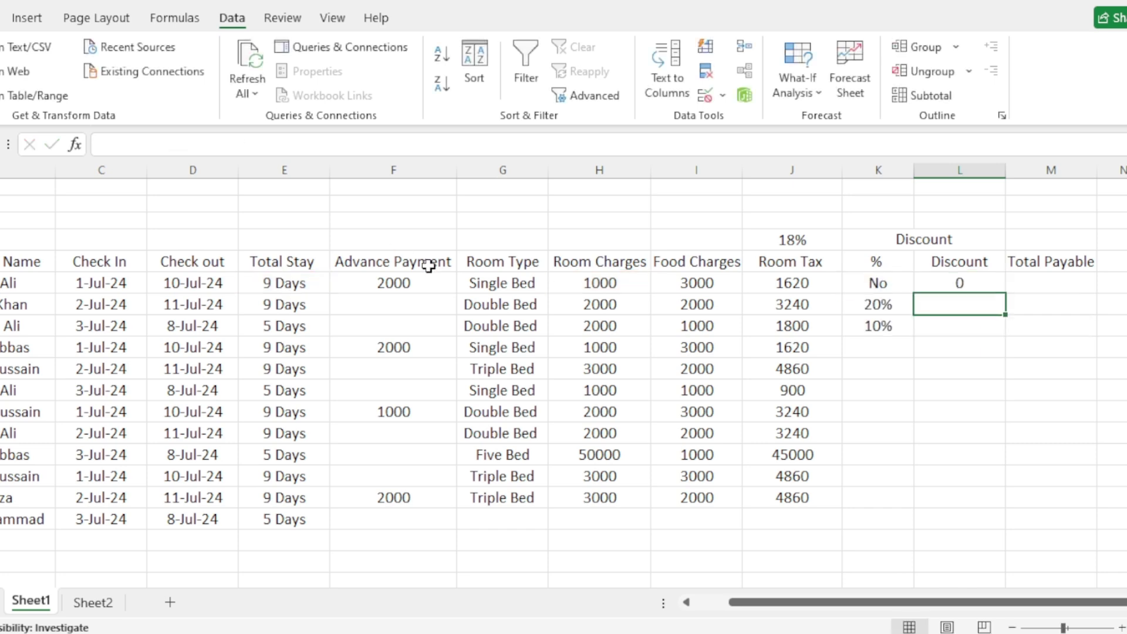
Fill the discount formula from L6 down to L8 and check the copied cells
left_click(939, 285)
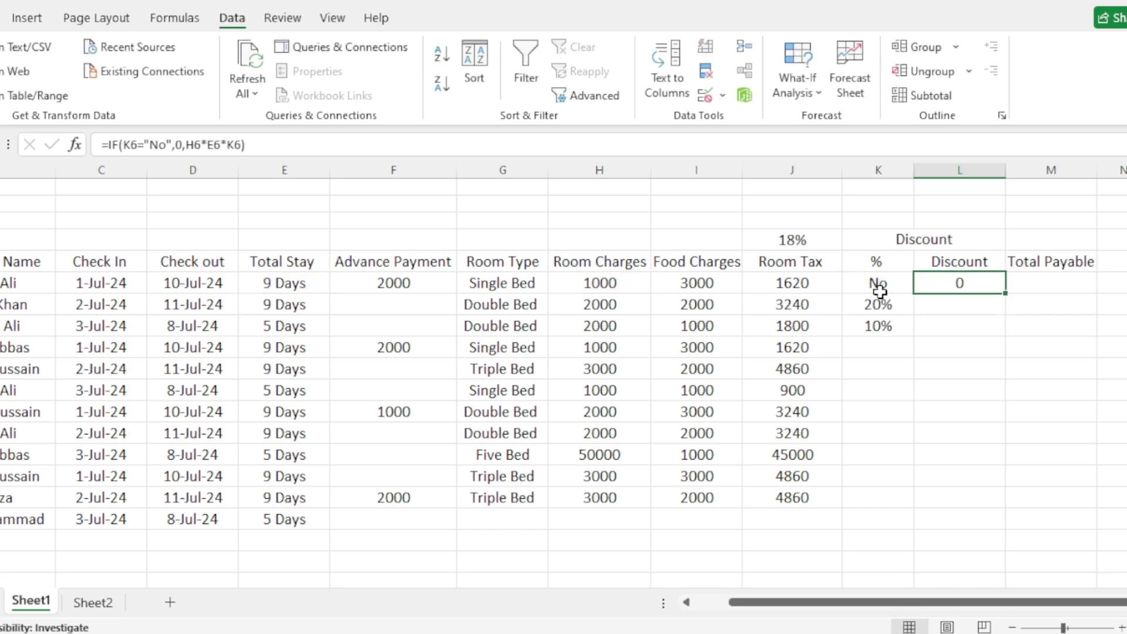
left_click_drag(1005, 294, 1005, 332)
left_click(888, 373)
left_click(884, 306)
left_click(957, 305)
left_click(939, 326)
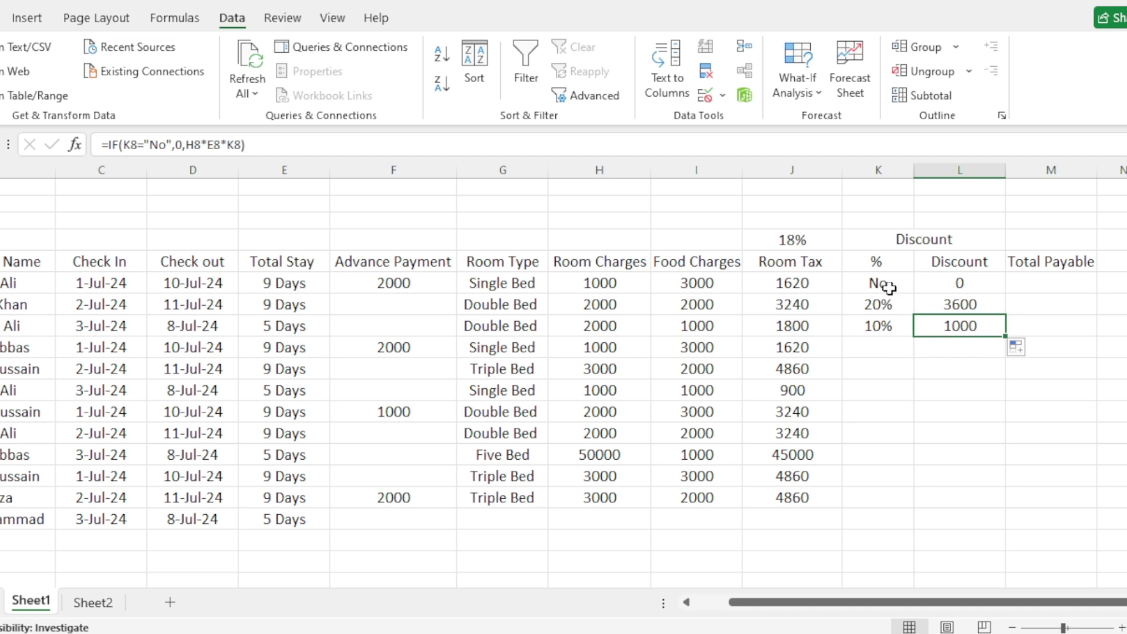
Choose the 10% discount for the guests in K9, K10 and K11
left_click(895, 349)
left_click(922, 347)
left_click(883, 372)
left_click(899, 373)
left_click(923, 369)
left_click(885, 395)
left_click(885, 392)
left_click(923, 391)
left_click(874, 412)
Choose the discount options No in K12, 20% in K13 and No in K14
left_click(899, 414)
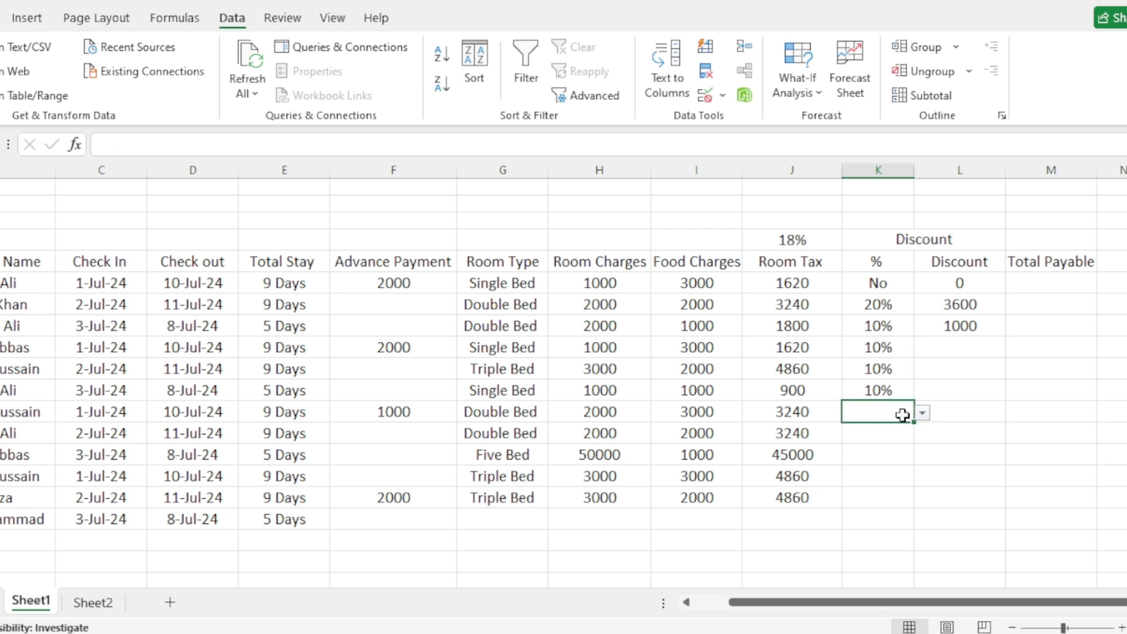
left_click(923, 413)
left_click(881, 431)
left_click(899, 436)
left_click(923, 434)
left_click(875, 469)
left_click(875, 459)
left_click(917, 451)
left_click(910, 451)
left_click(923, 455)
left_click(881, 468)
Choose the discount percentages 20% in K15 and 10% in K16
left_click(902, 474)
left_click(924, 477)
left_click(869, 516)
left_click(909, 503)
left_click(923, 499)
left_click(885, 527)
Fill the discount formula down column L through L16 and check it against rows set to No
left_click(935, 441)
left_click_drag(965, 280, 990, 504)
left_click(722, 415)
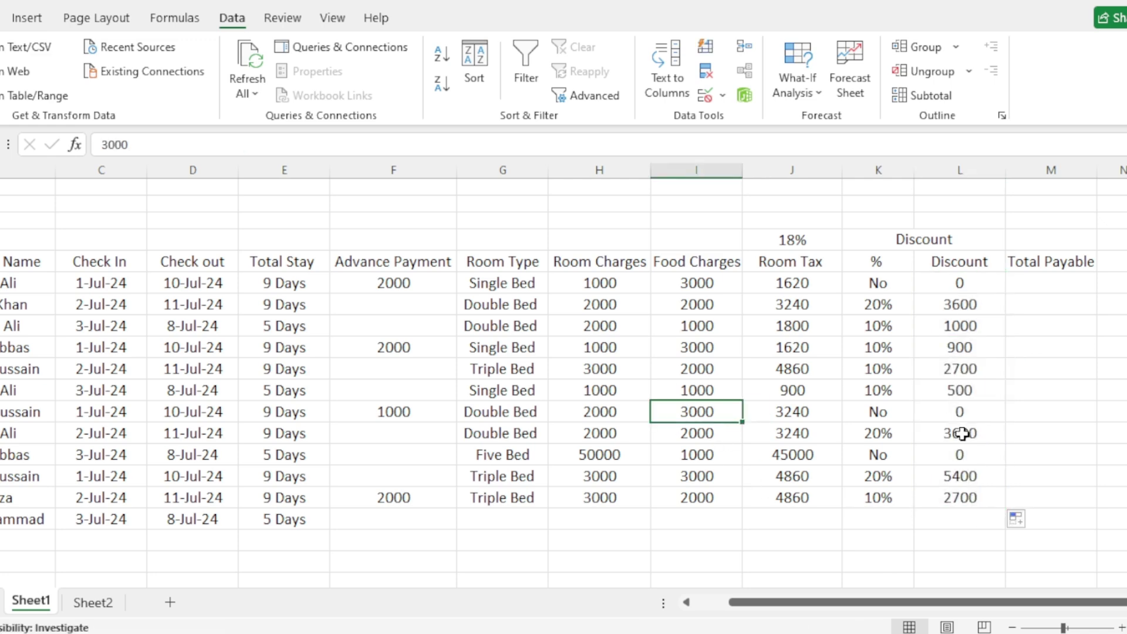
left_click(882, 288)
left_click(958, 284)
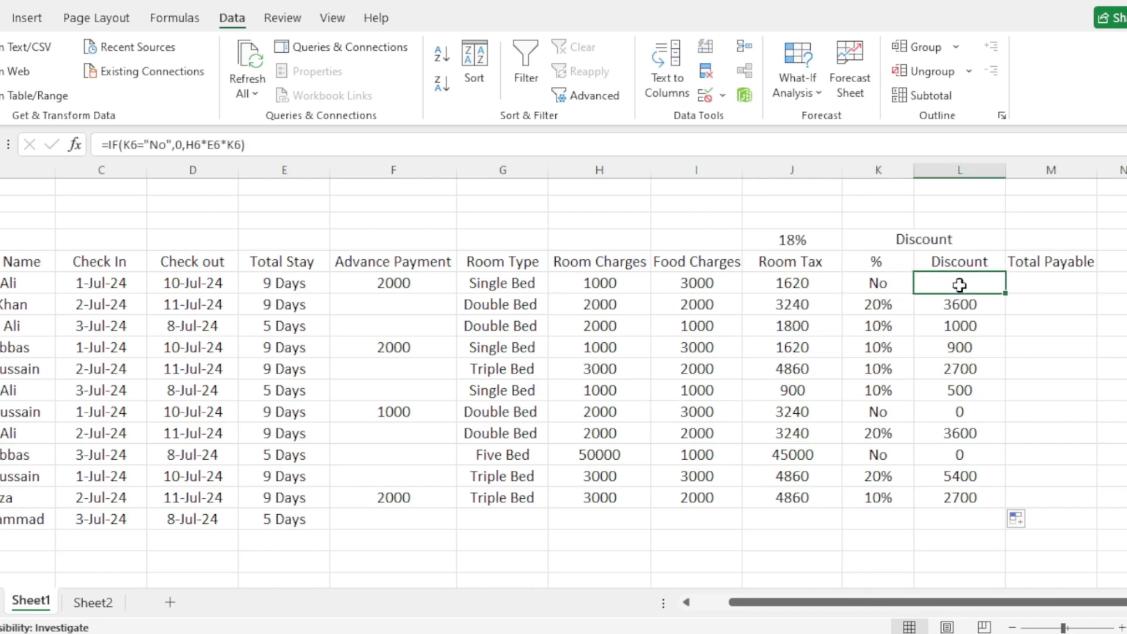
left_click(870, 405)
left_click(959, 411)
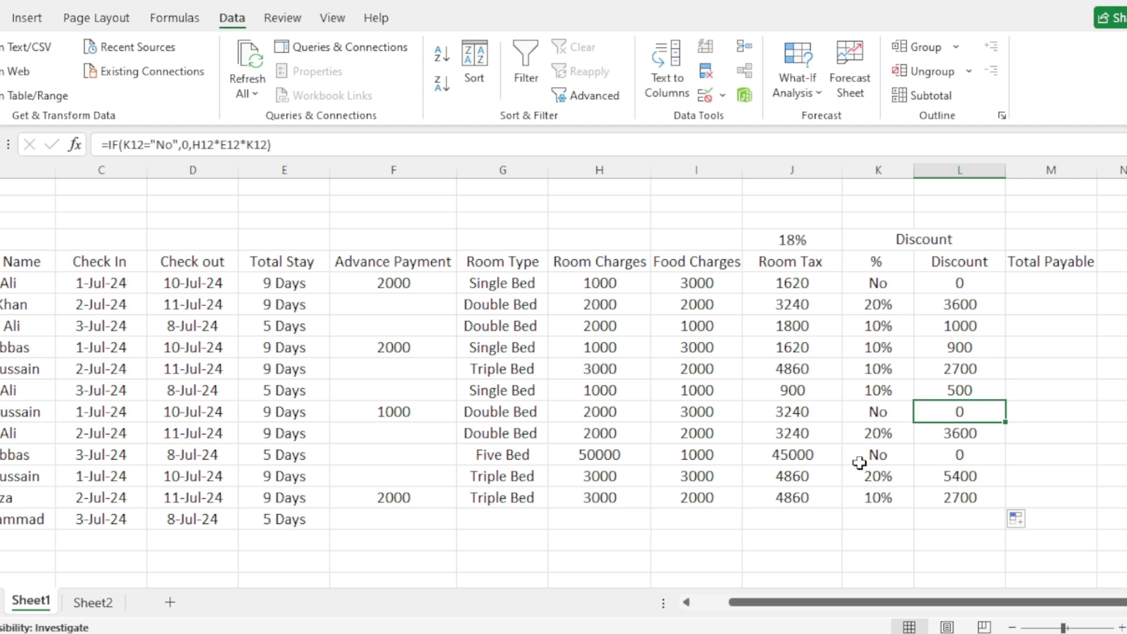
Highlight cells in K6:K16 containing the text No with Yellow Fill with Dark Yellow Text using conditional formatting
left_click_drag(881, 283, 901, 496)
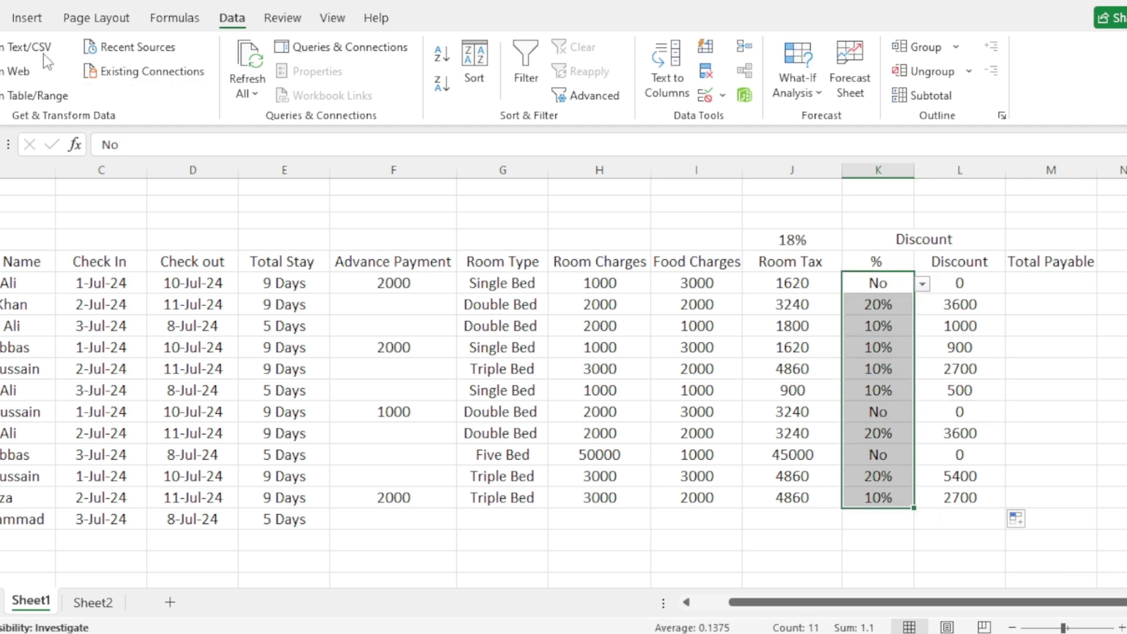
left_click(1, 18)
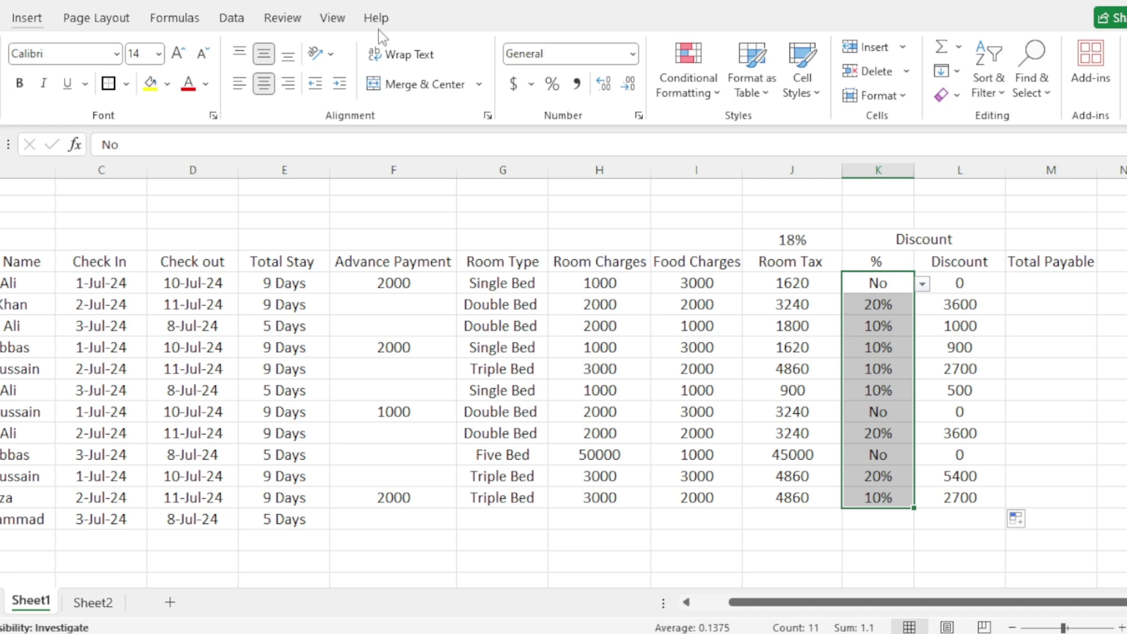
left_click(696, 66)
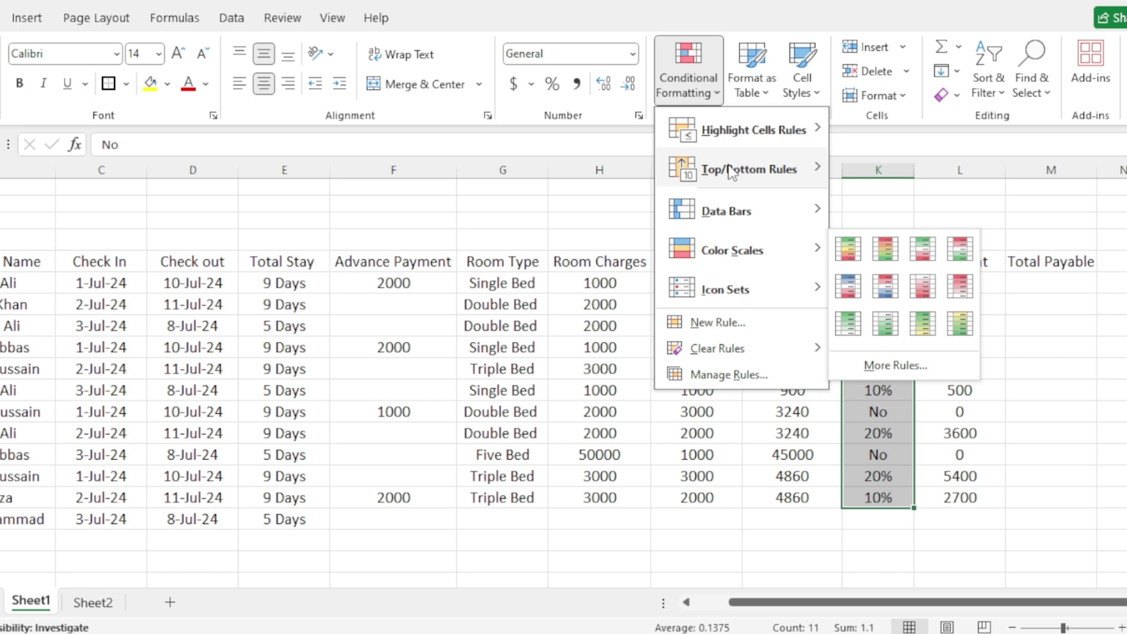
mouse_move(747, 138)
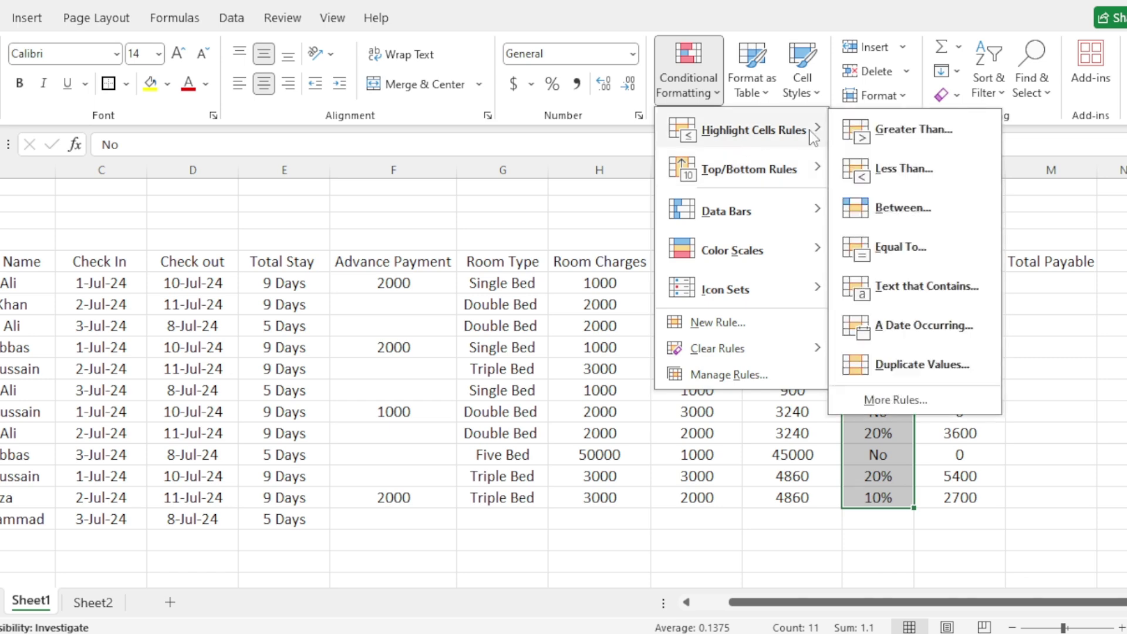
left_click(920, 288)
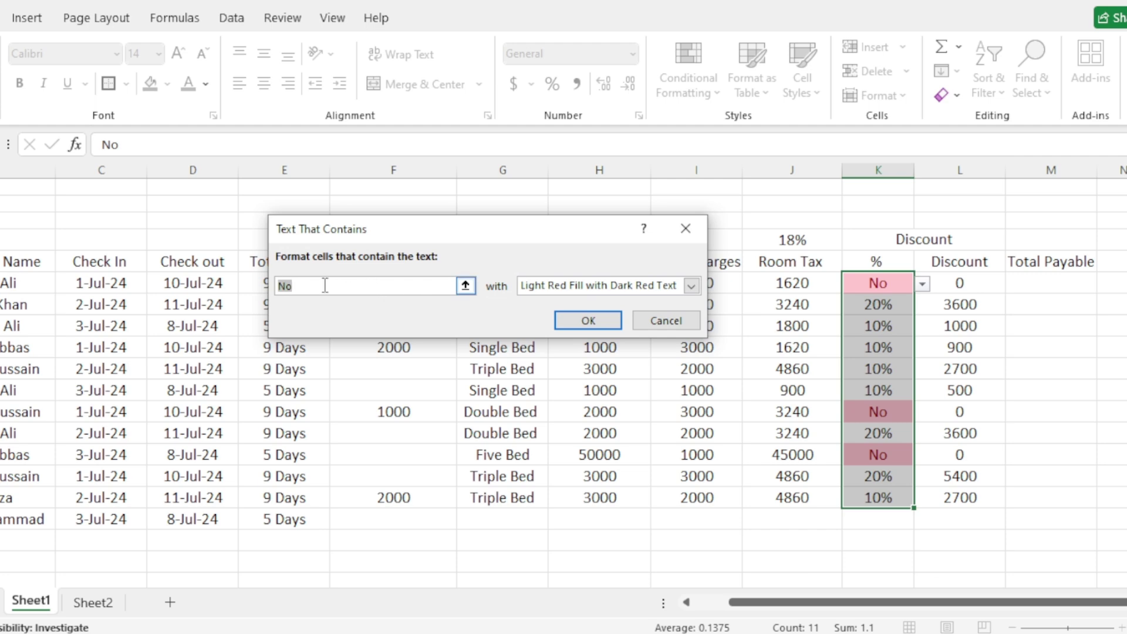
left_click(691, 286)
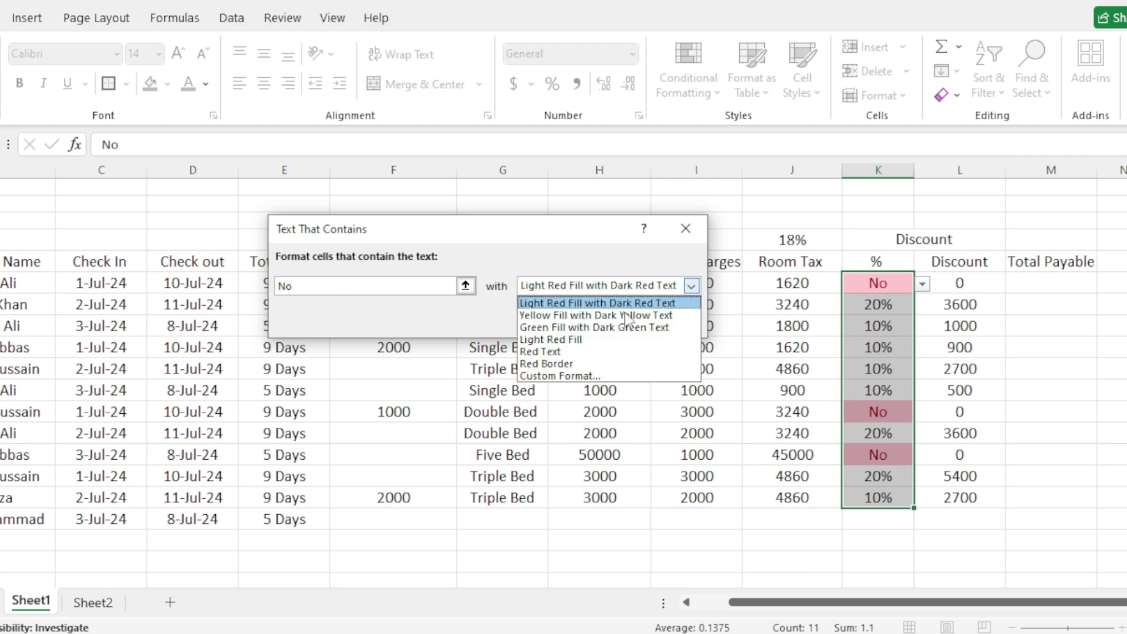
left_click(595, 316)
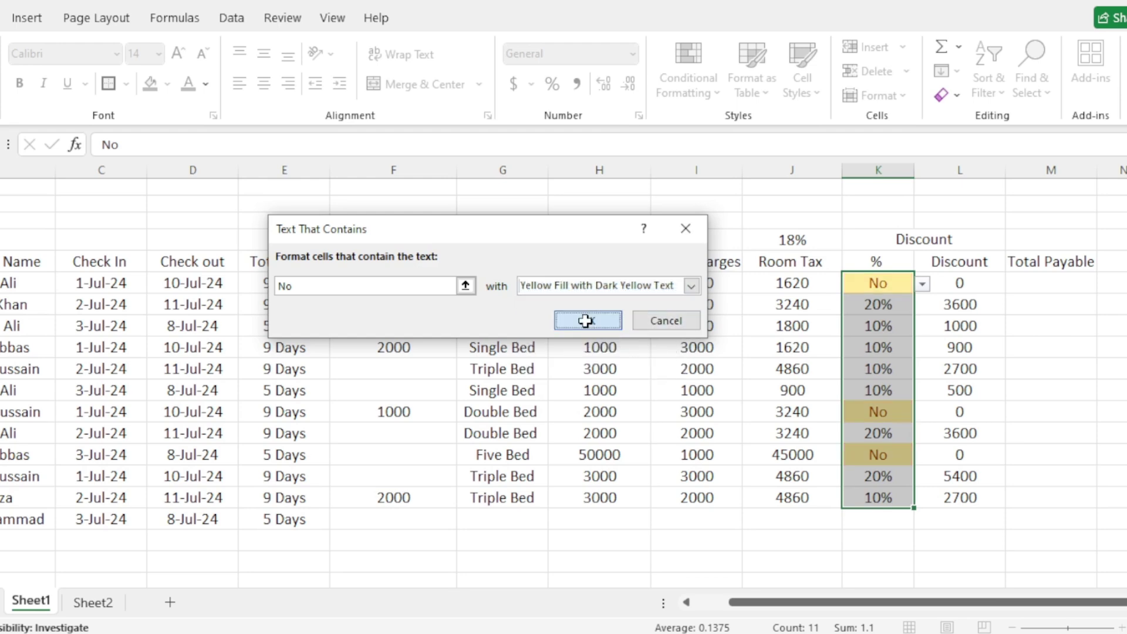
left_click(585, 320)
Enter the total payable formula =H6*E6+I6+J6-F6-L6 in M6
left_click(1051, 390)
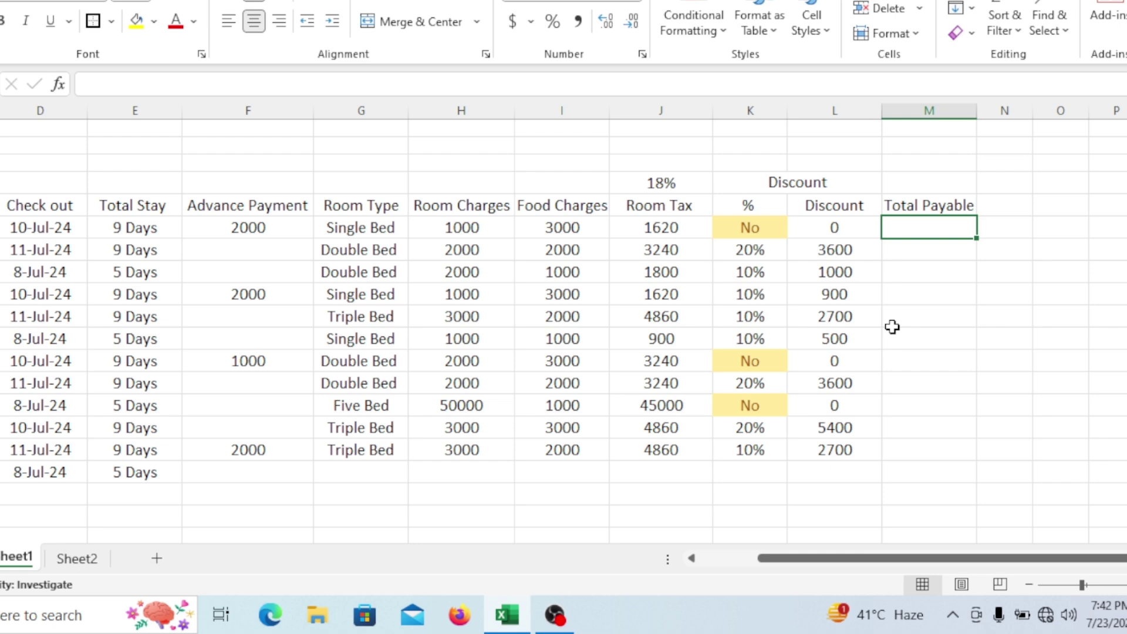
type("=")
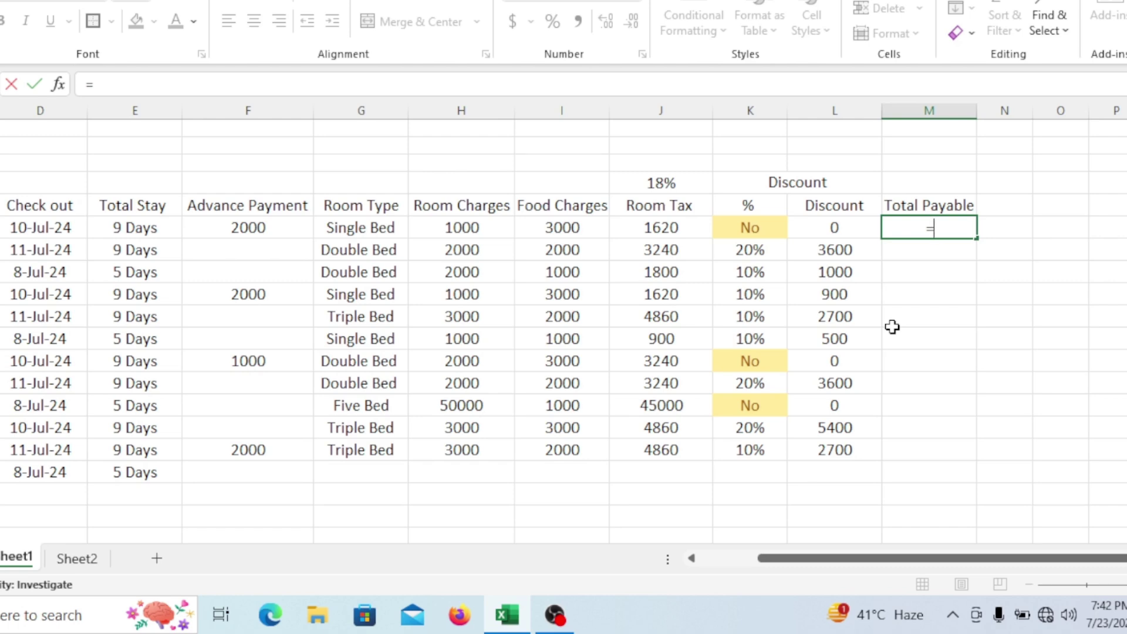
left_click(473, 227)
type("*")
left_click(159, 229)
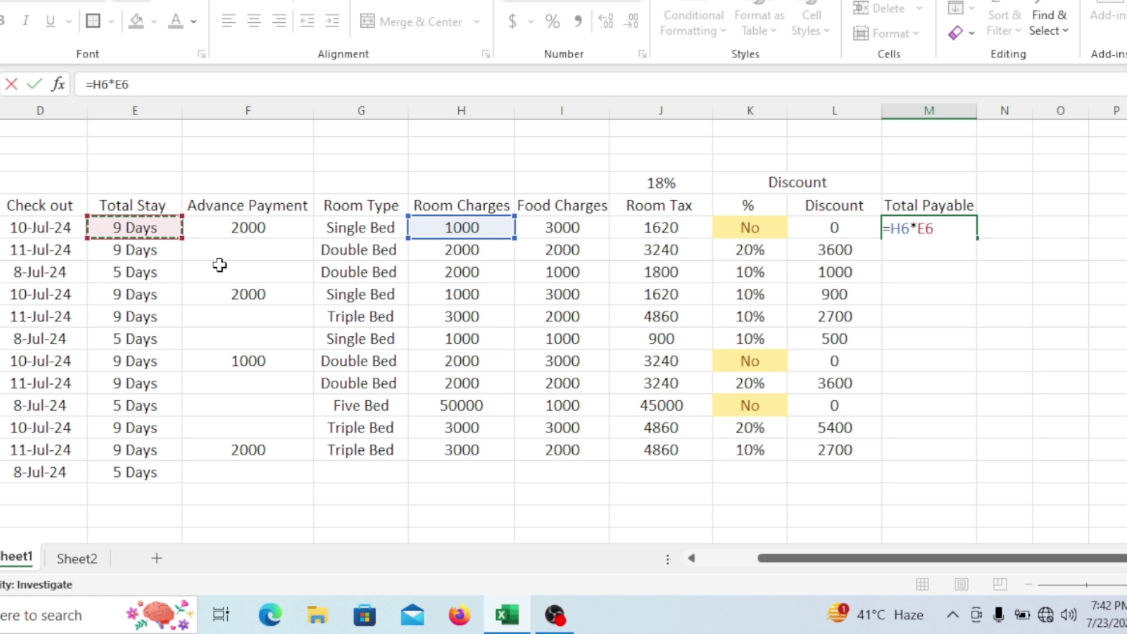
type("+")
left_click(548, 229)
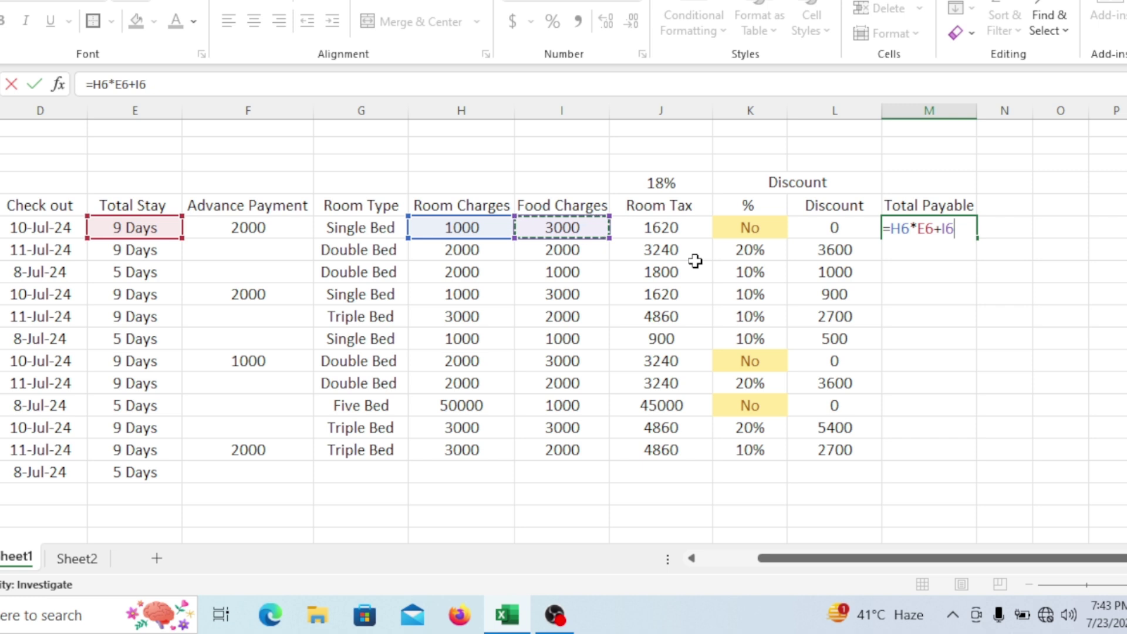
type("+")
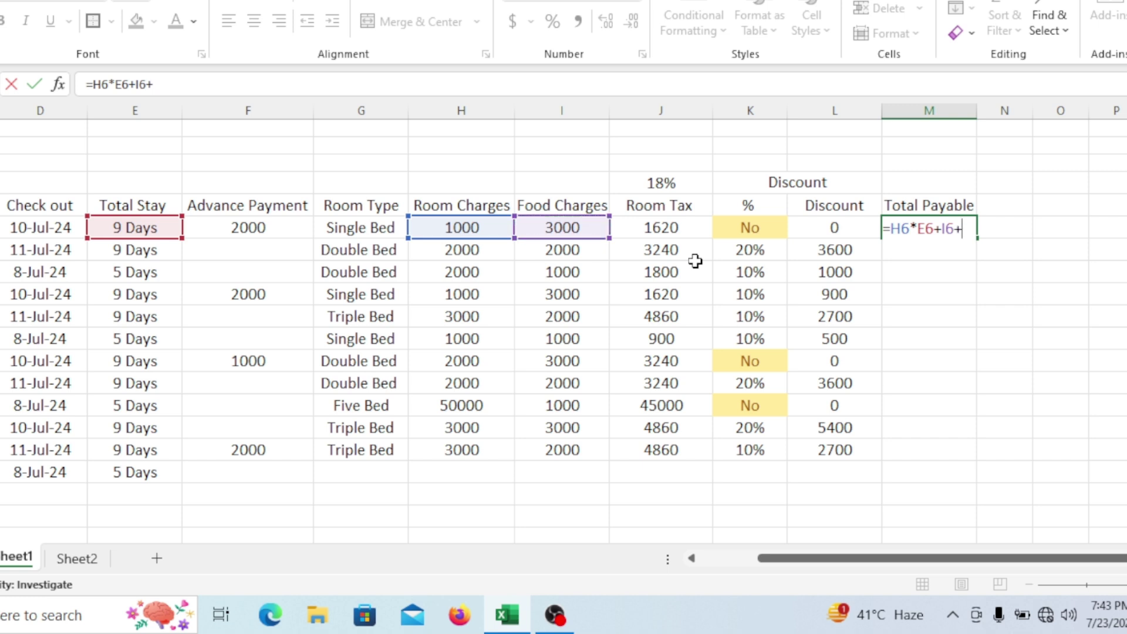
left_click(679, 229)
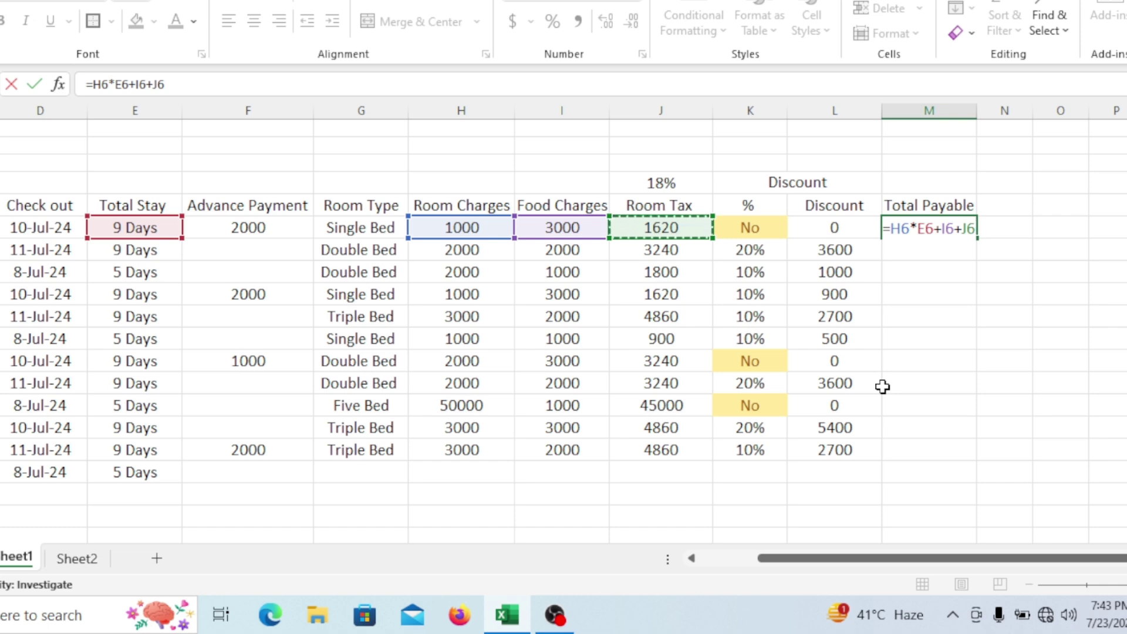
type("-")
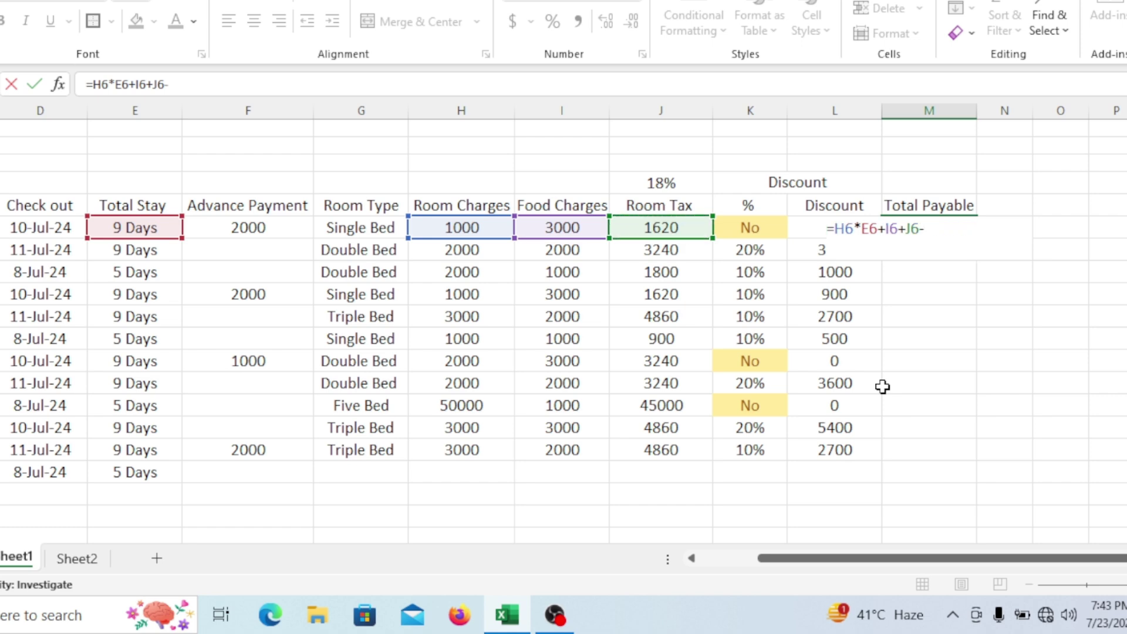
left_click(277, 223)
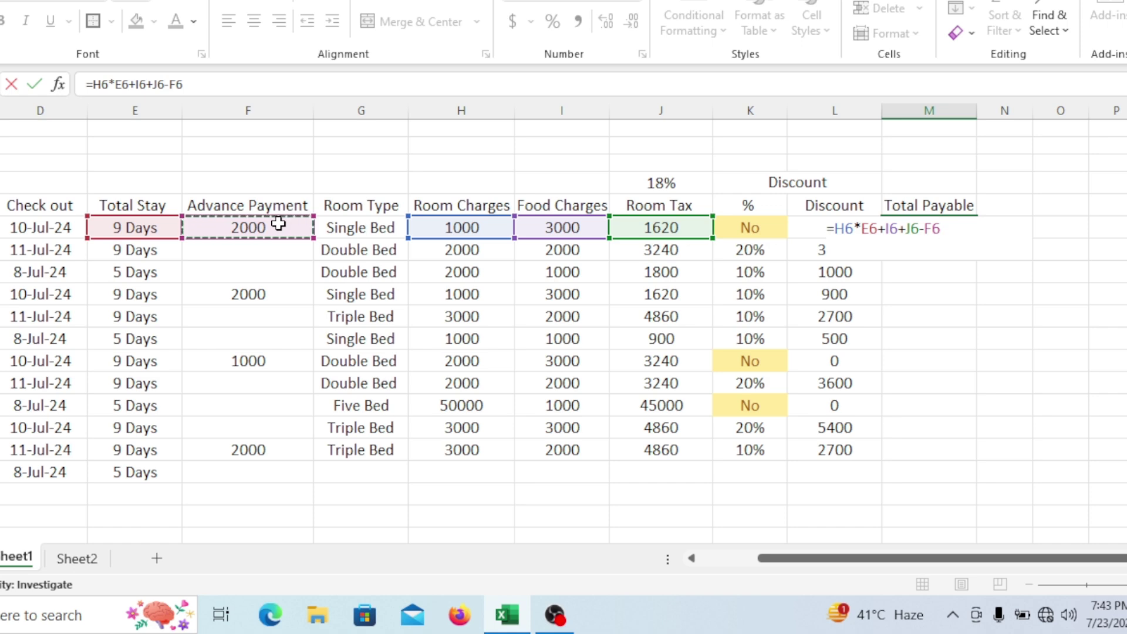
type("-")
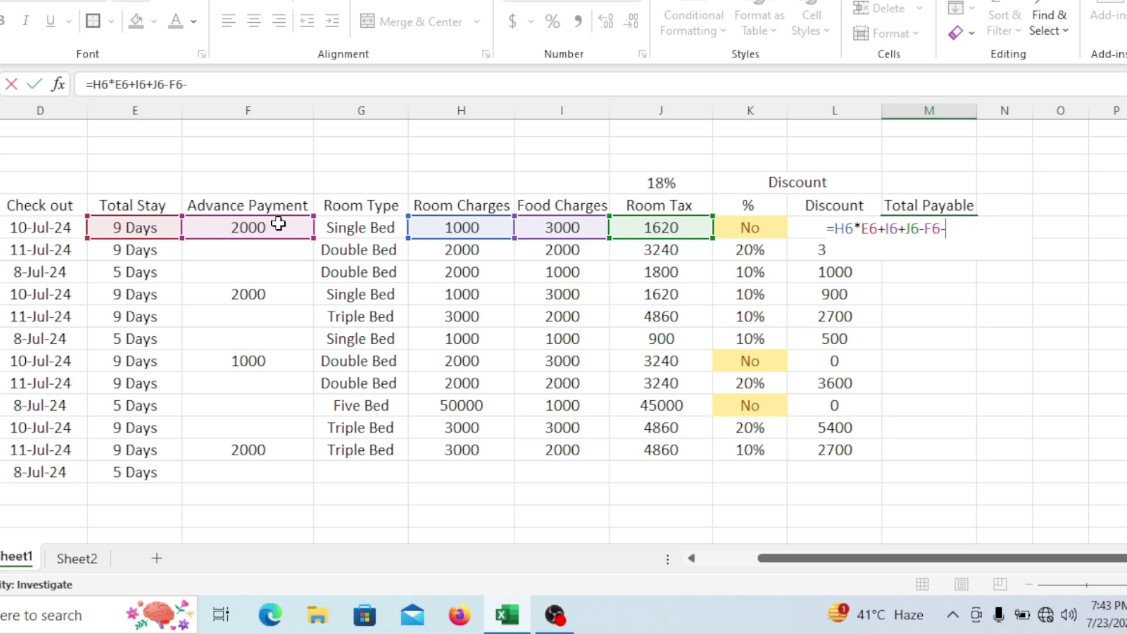
left_click(778, 225)
key("Right")
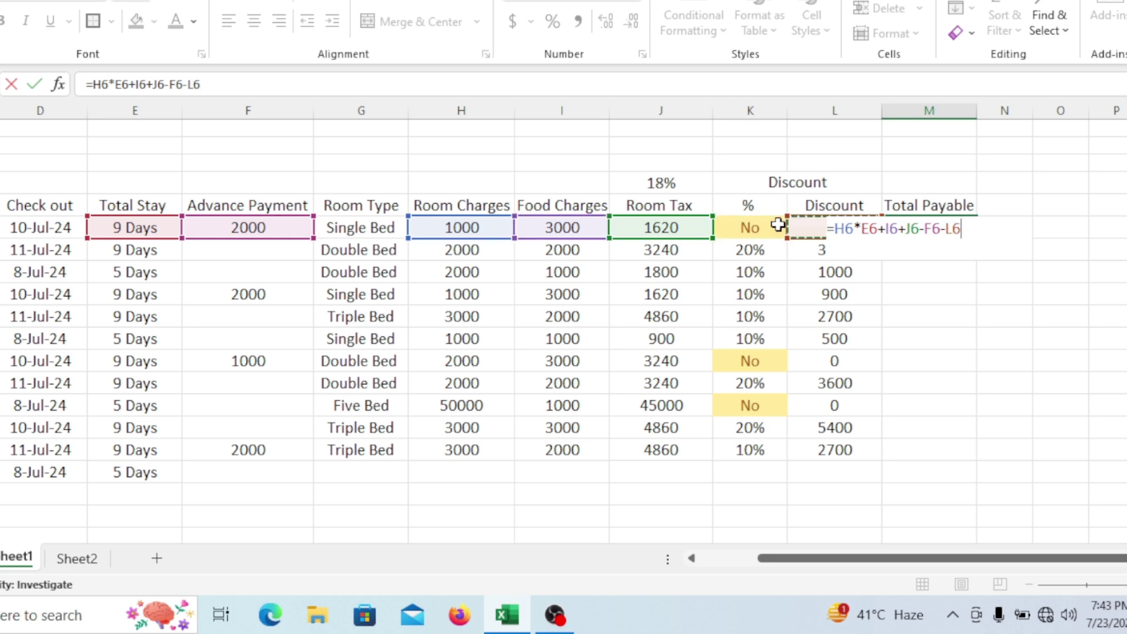
key("Return")
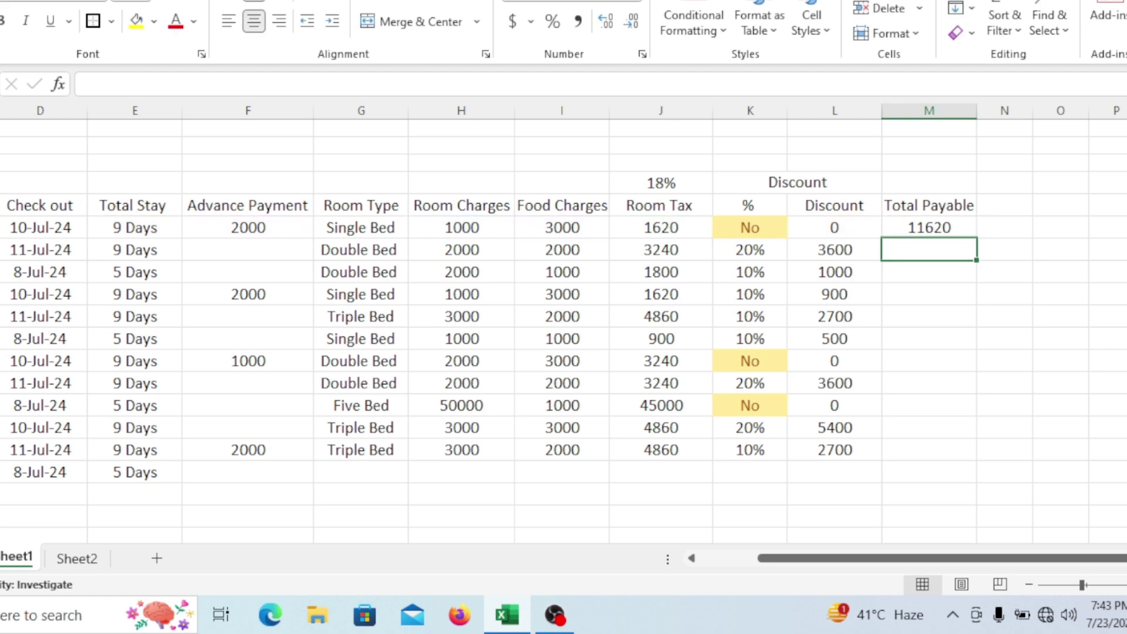
Fill the total payable formula from M6 down to M16 and check several of the formula cells
left_click(966, 229)
left_click_drag(976, 239, 978, 461)
left_click(721, 339)
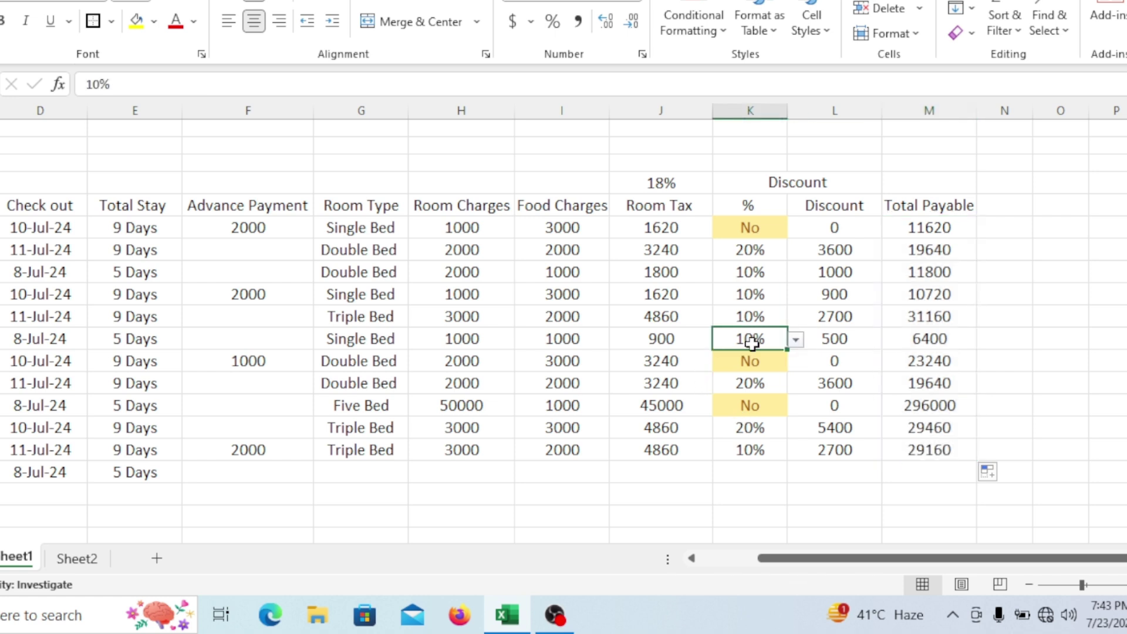
left_click(953, 406)
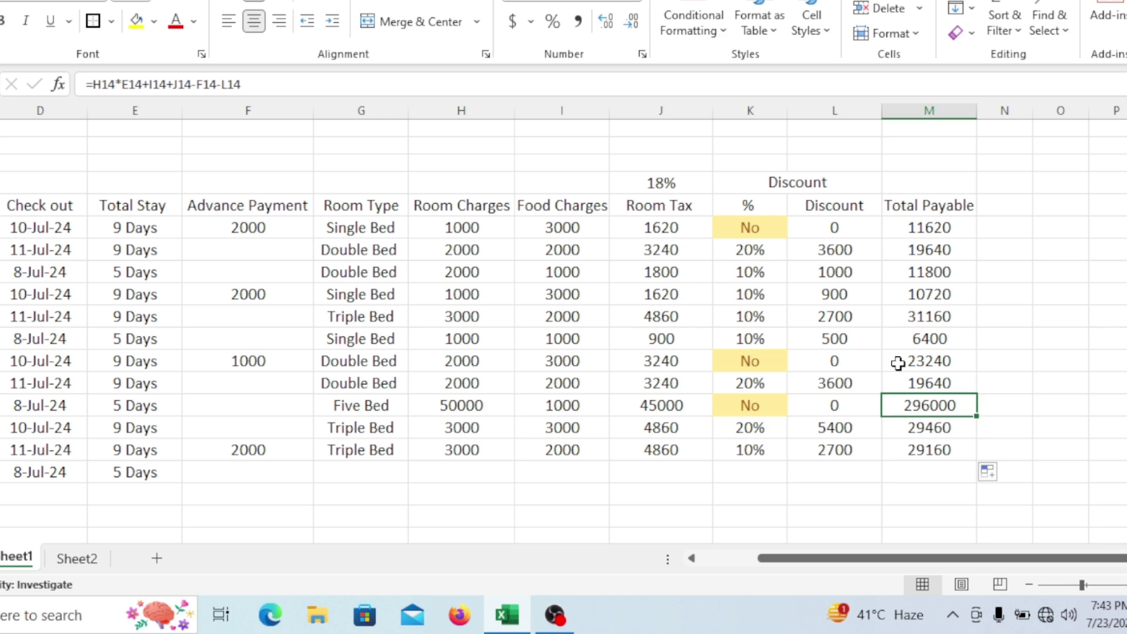
left_click(930, 272)
left_click(888, 229)
Merge and center the Sr No., Customer Name, Check In, Check out and Total Stay headers, each across rows 4 and 5
left_click_drag(843, 558, 781, 568)
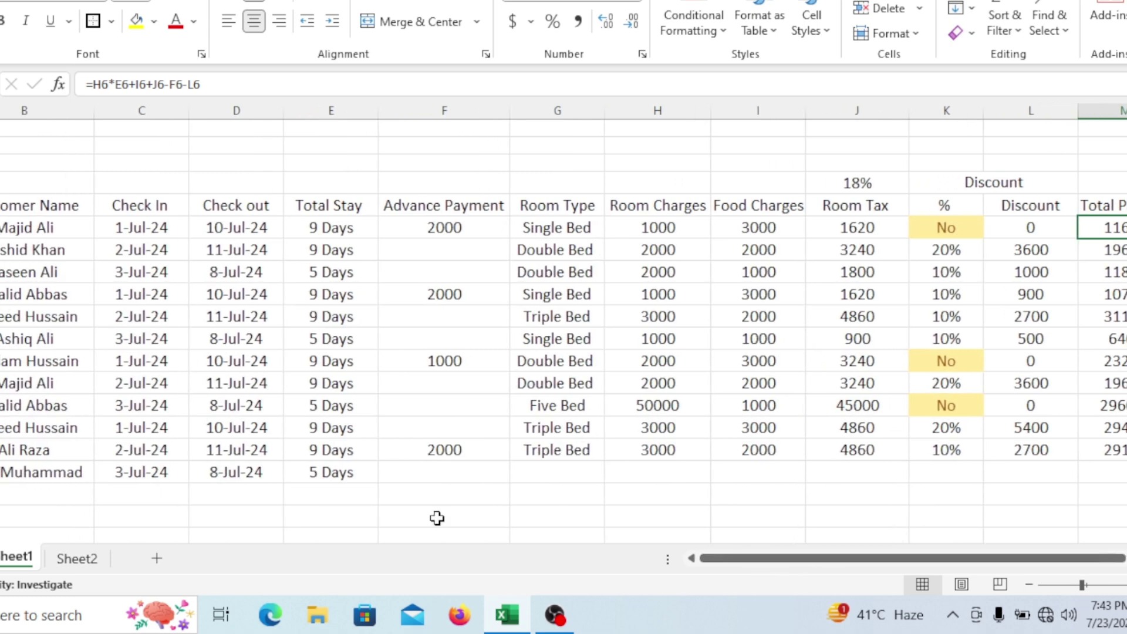
left_click_drag(51, 249, 56, 267)
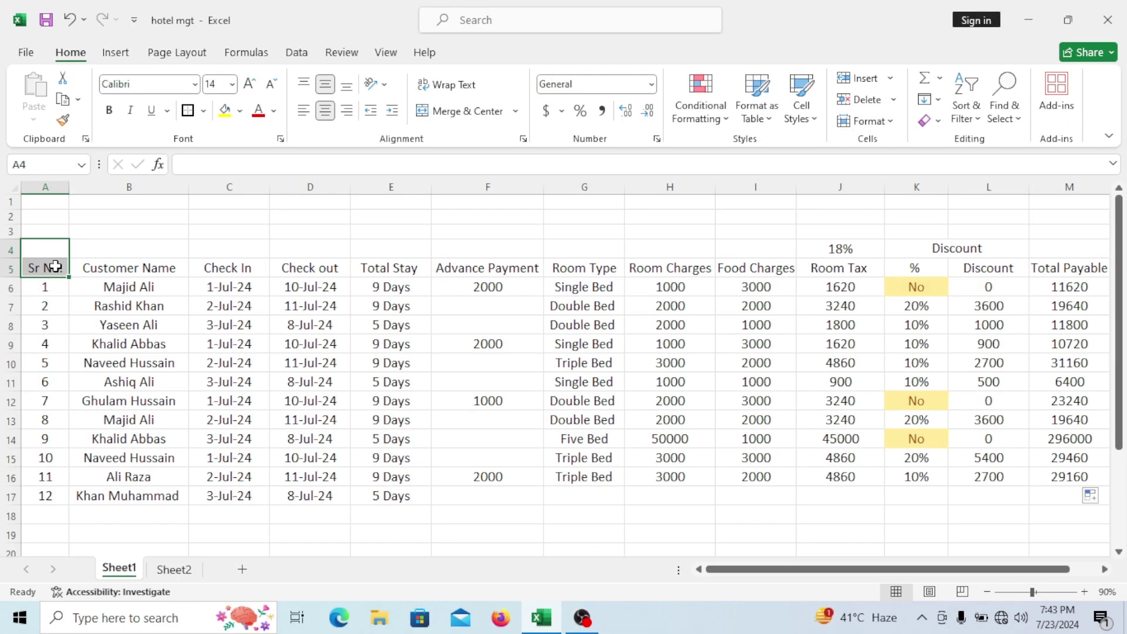
left_click(442, 112)
left_click_drag(166, 249, 166, 267)
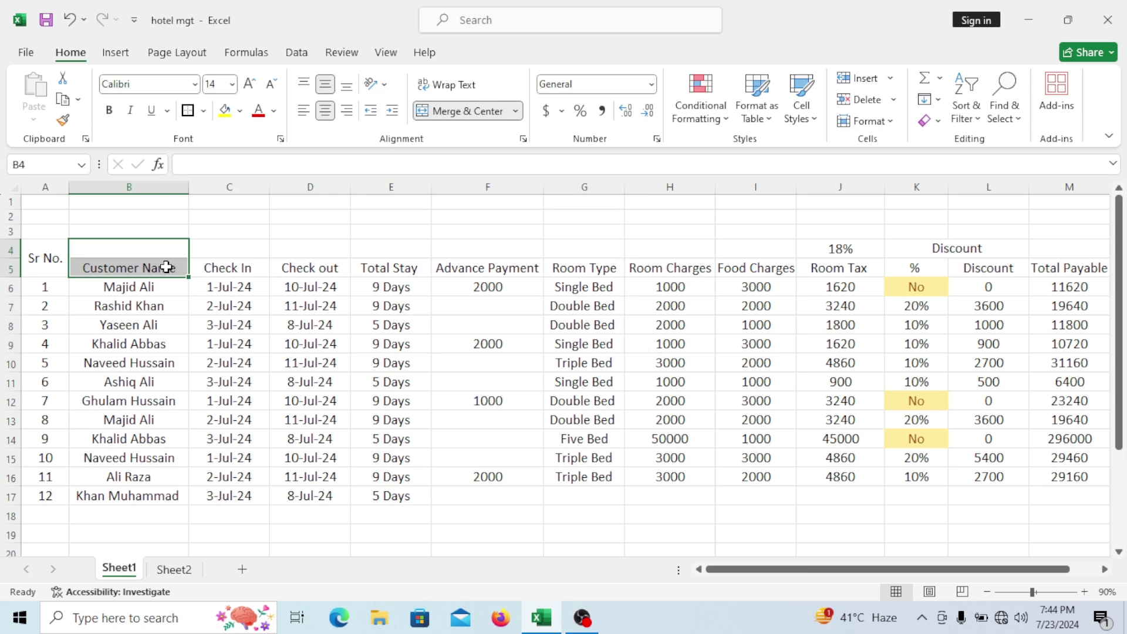
left_click(462, 116)
left_click_drag(246, 251, 246, 268)
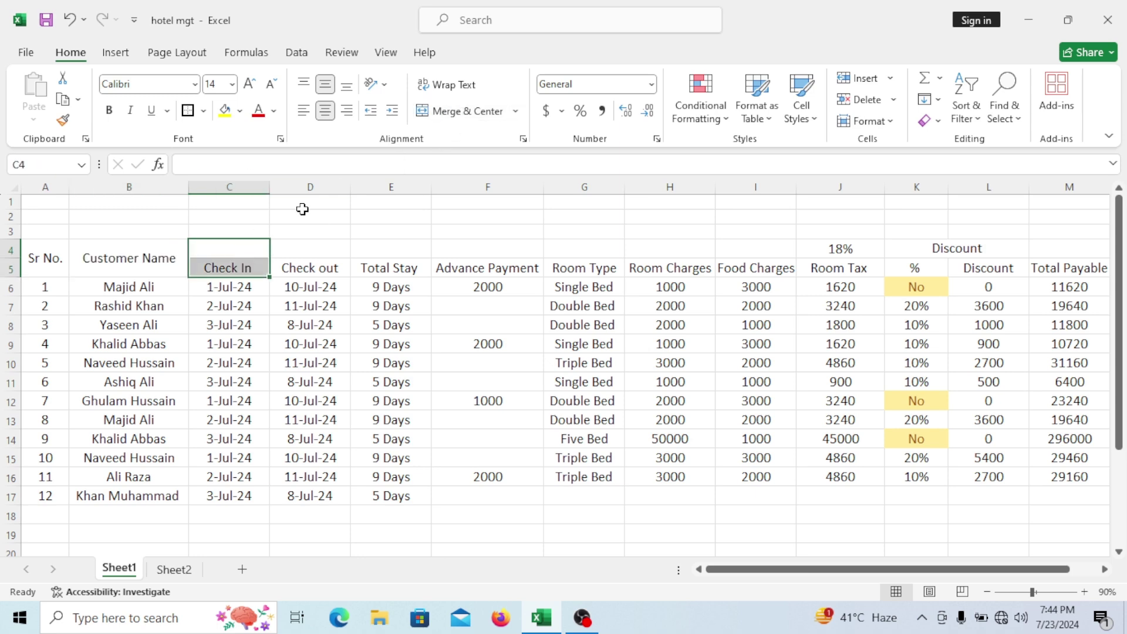
left_click(437, 117)
left_click_drag(317, 250, 315, 269)
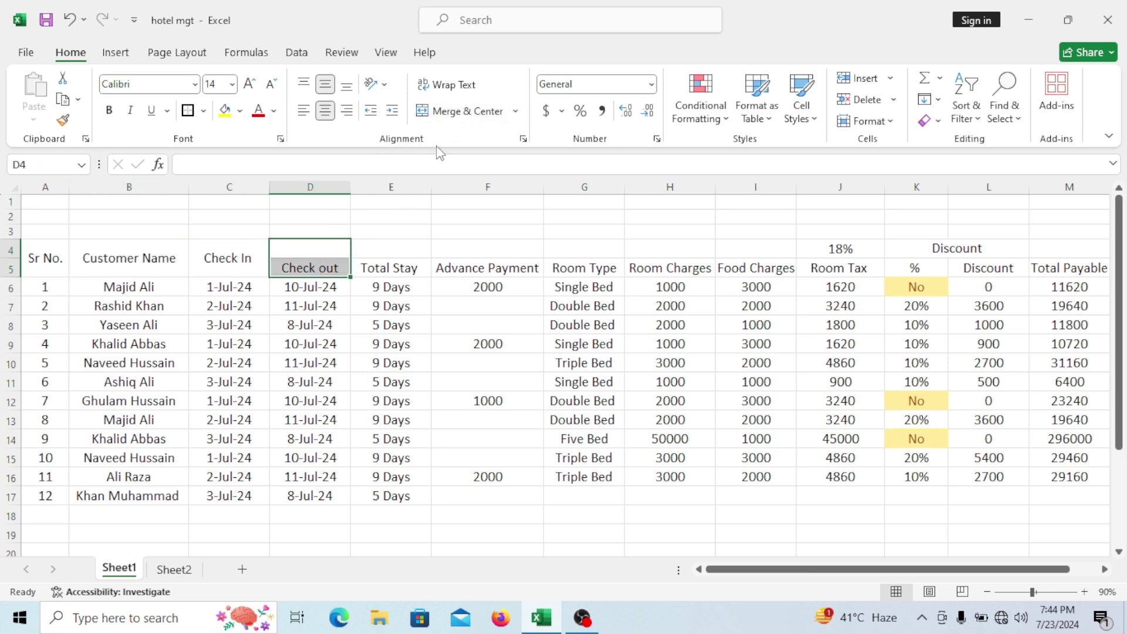
left_click(451, 118)
left_click_drag(377, 244, 377, 267)
left_click(455, 115)
Merge and center the Advance Payment, Room Type, Room Charges and Food Charges headers, each across rows 4 and 5
mouse_move(453, 246)
left_mouse_down()
mouse_move(455, 282)
mouse_move(453, 267)
left_mouse_up()
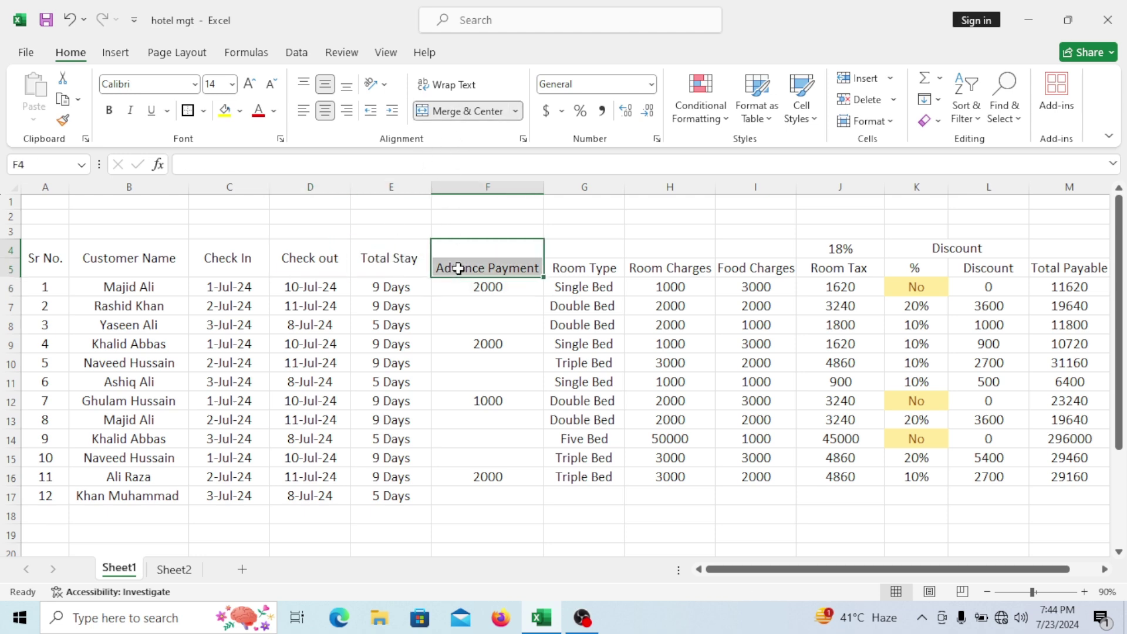
left_click(470, 122)
left_click_drag(571, 249, 581, 268)
left_click(476, 115)
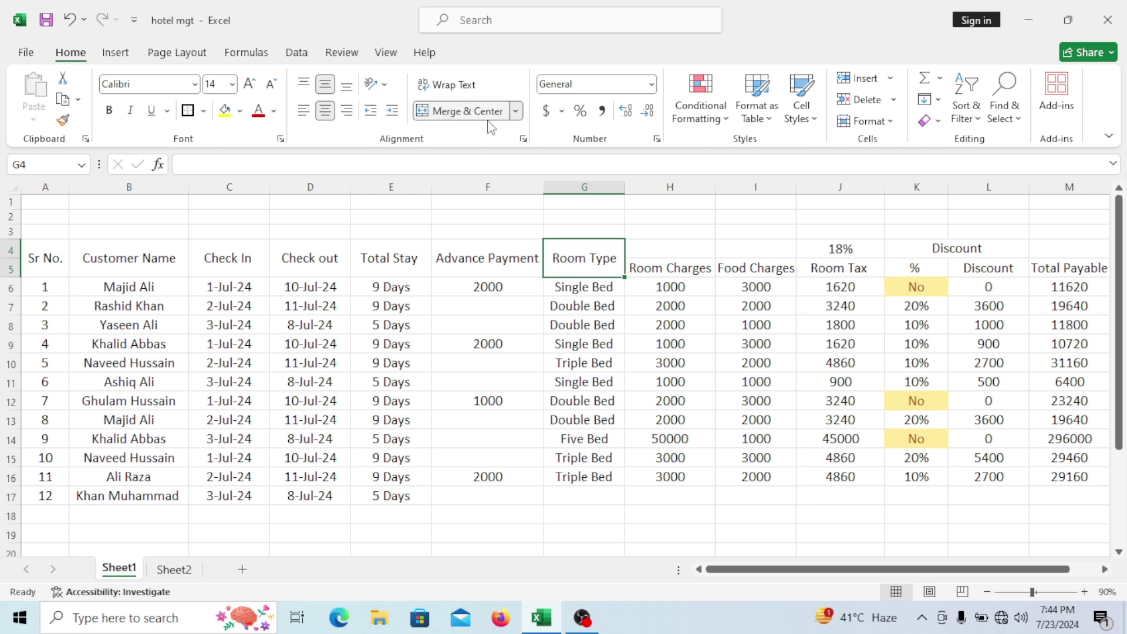
left_click_drag(661, 249, 667, 267)
left_click(466, 113)
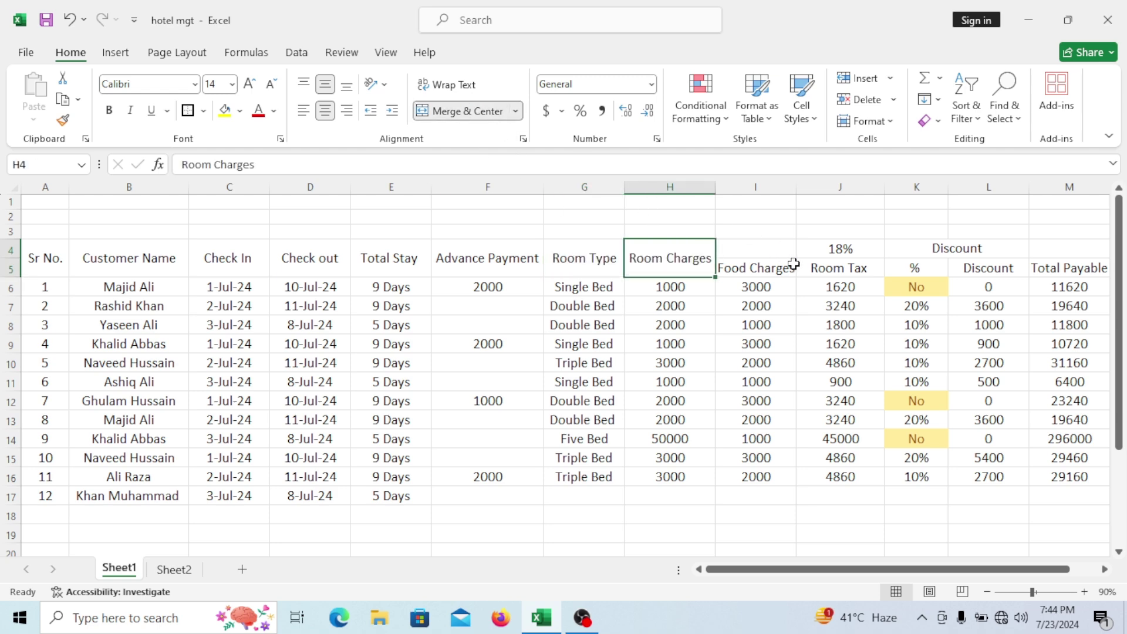
left_click_drag(778, 247, 776, 268)
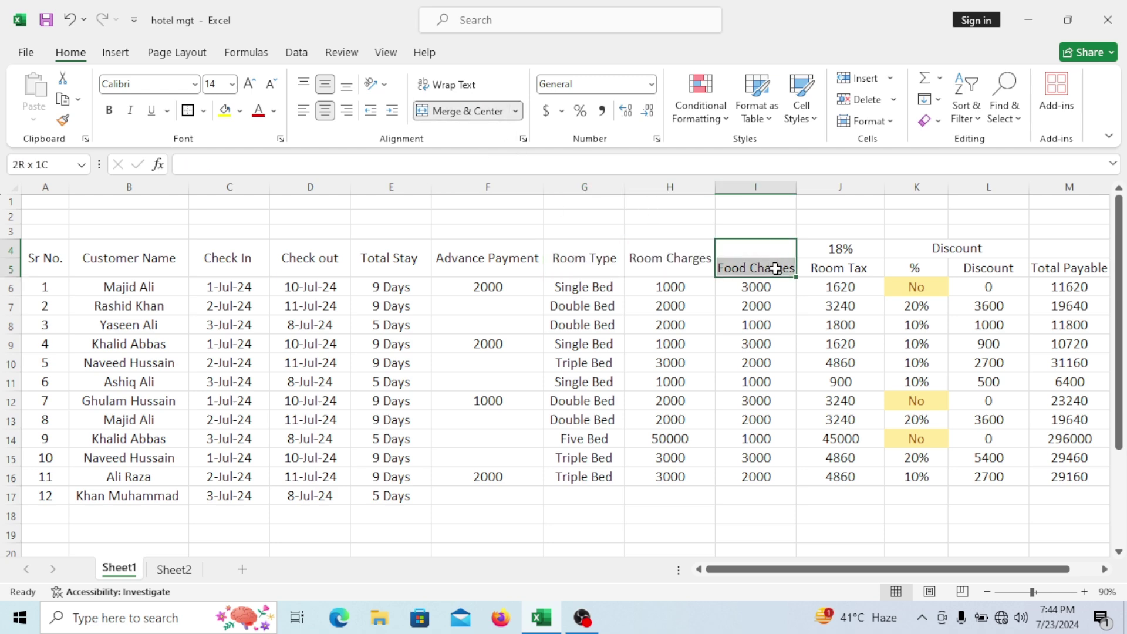
left_click(478, 111)
left_click_drag(872, 255, 869, 262)
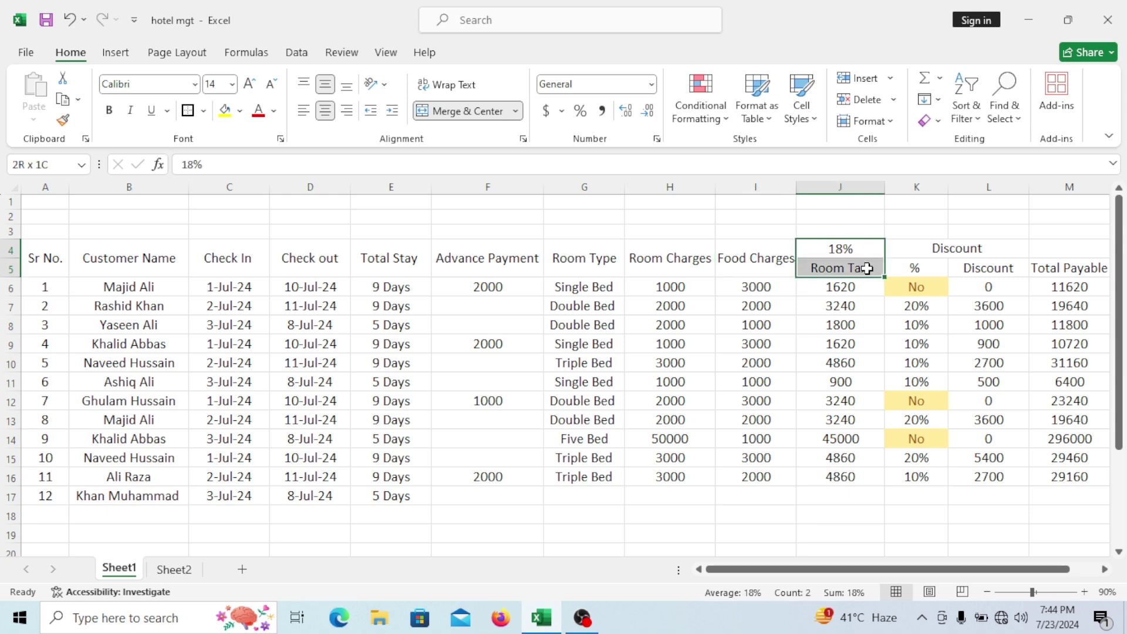
left_click(928, 269)
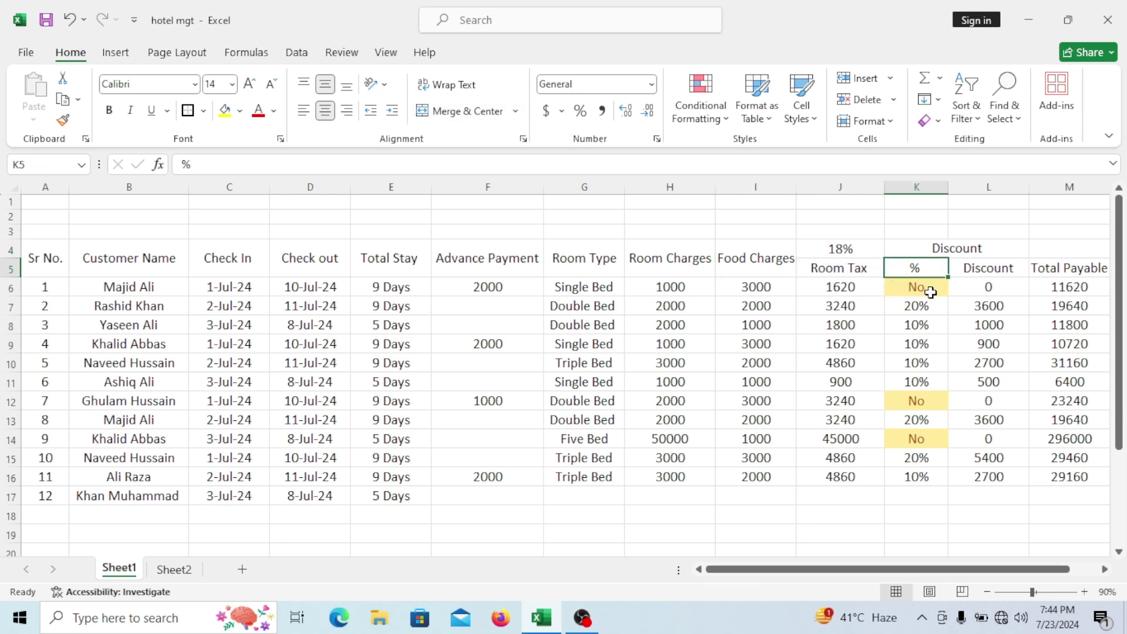
Merge and center the Total Payable header across rows 4 and 5 (M4:M5)
left_click_drag(933, 569, 974, 578)
left_click_drag(1007, 249, 1005, 270)
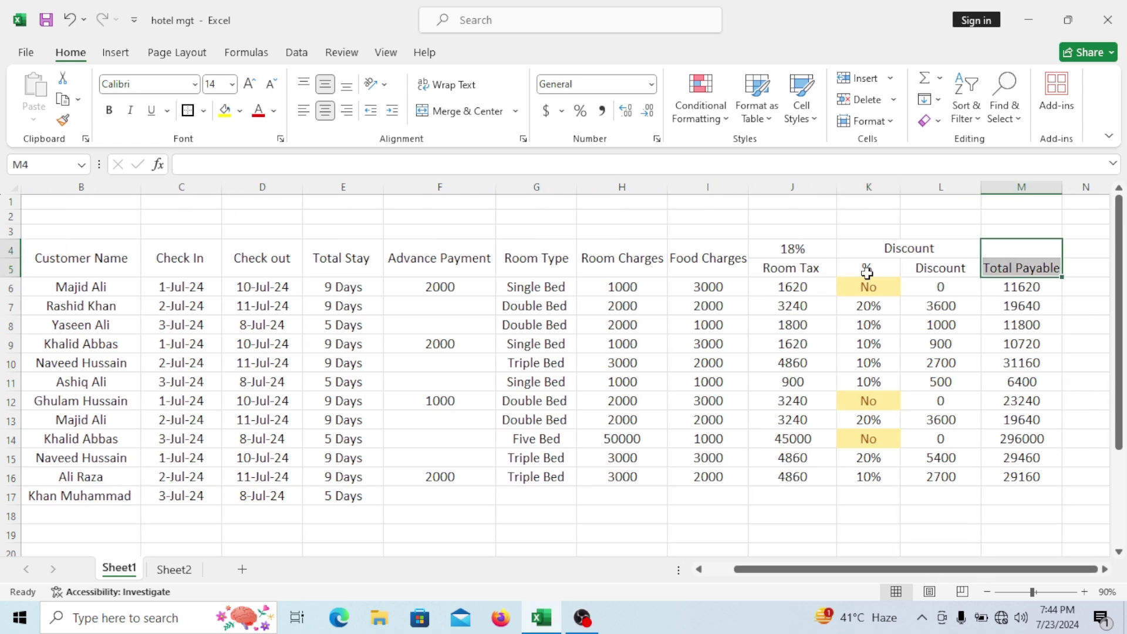
left_click(460, 111)
left_click(649, 418)
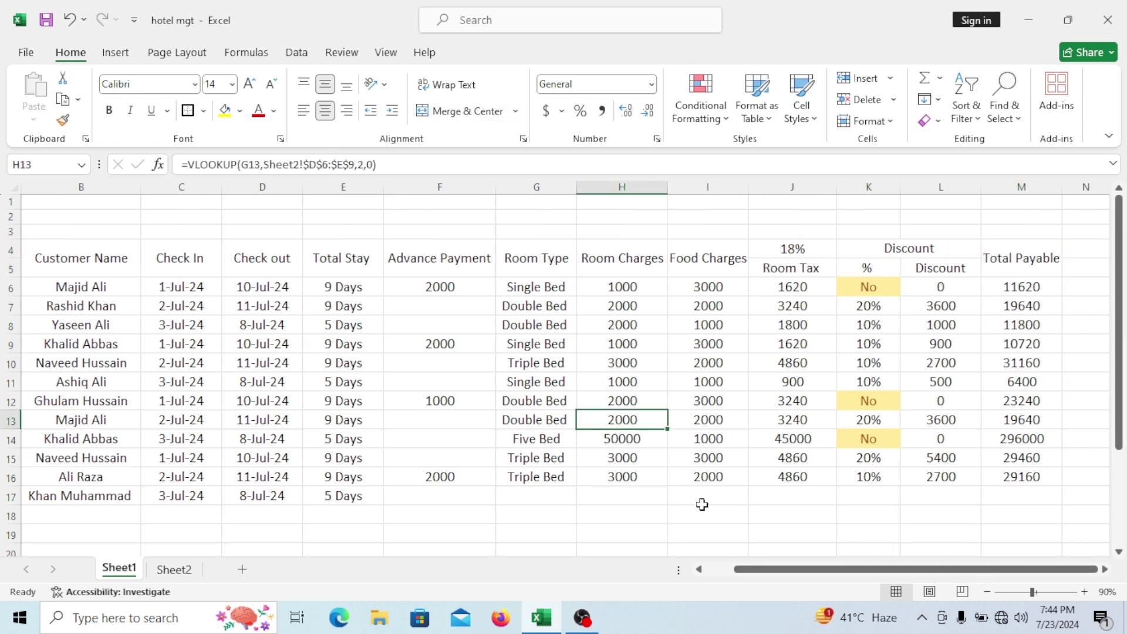
Fill the header rows A4:M5 with the standard yellow color
left_click_drag(811, 565, 783, 567)
left_click_drag(22, 257, 936, 264)
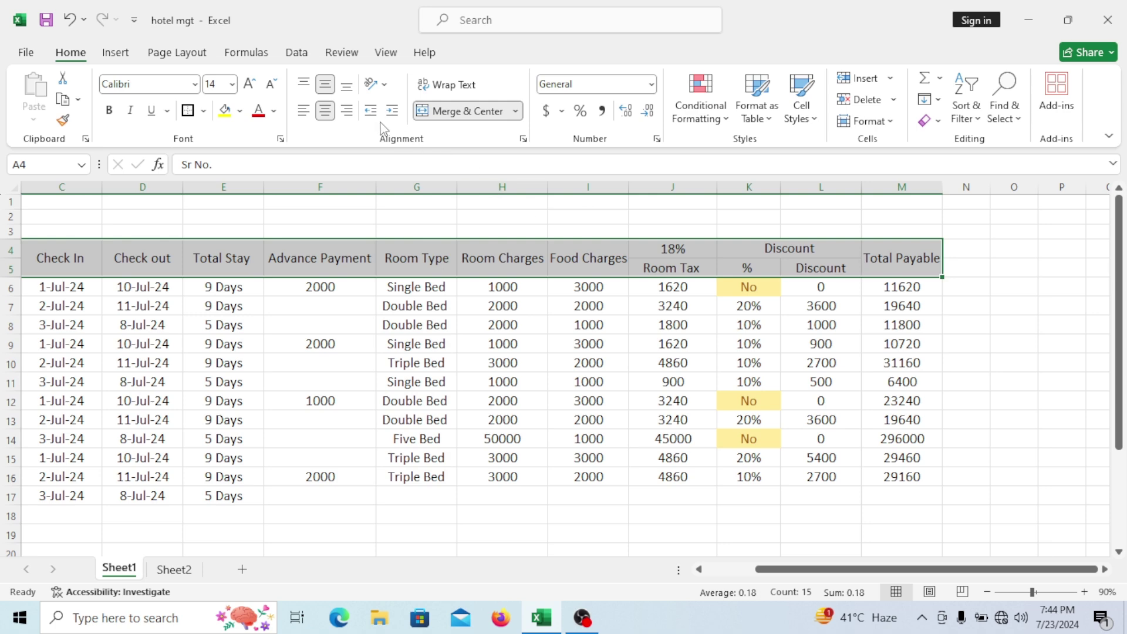
left_click(241, 112)
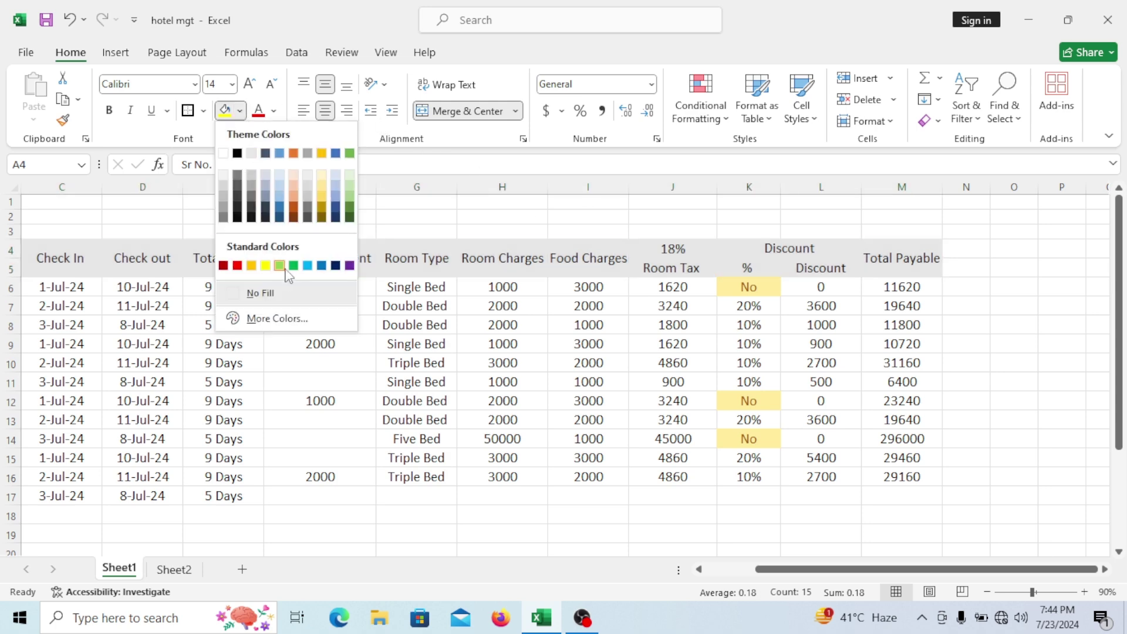
left_click(264, 267)
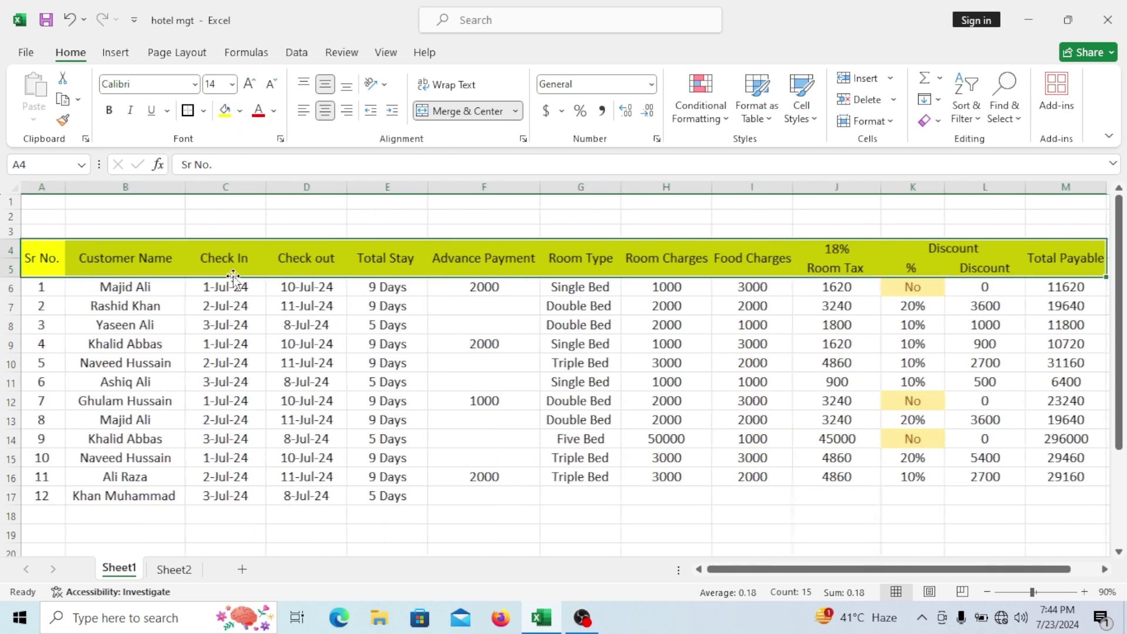
left_click(374, 366)
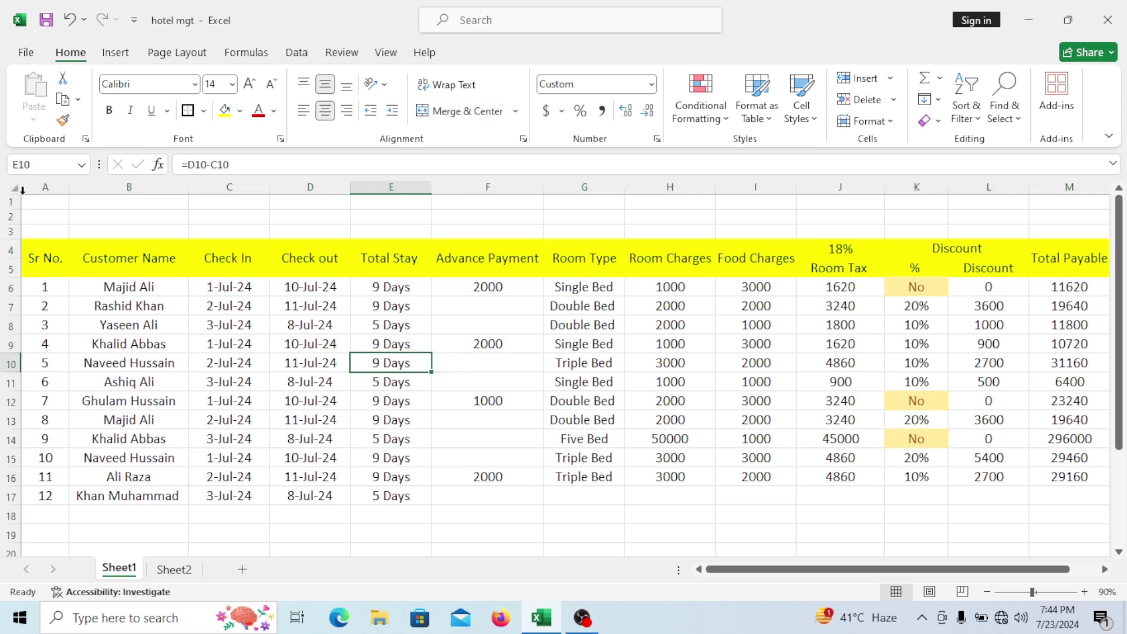
Merge and center A1:M3 above the headers and enter the title Friends Hostel Management System
left_click_drag(31, 203, 909, 227)
left_click(470, 113)
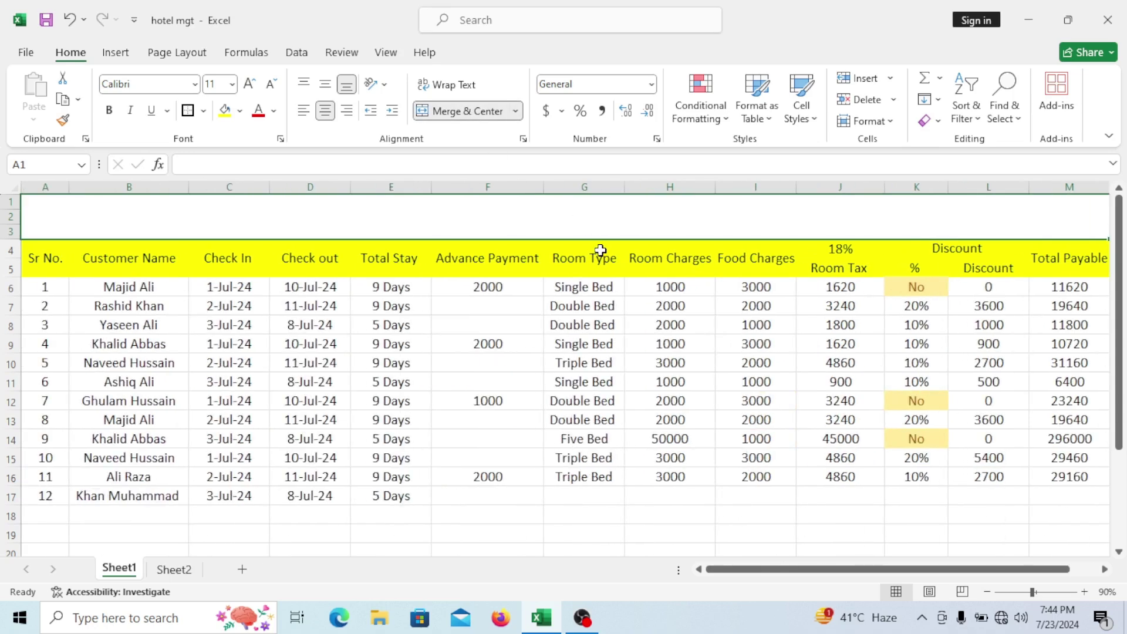
type("Frie")
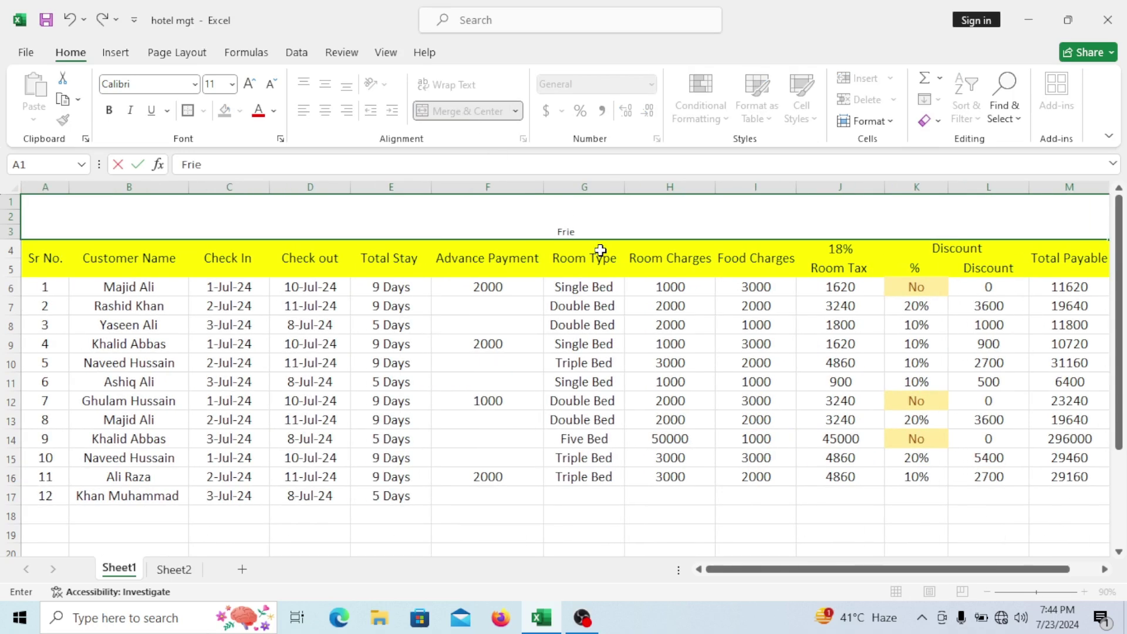
type("nds Hostel")
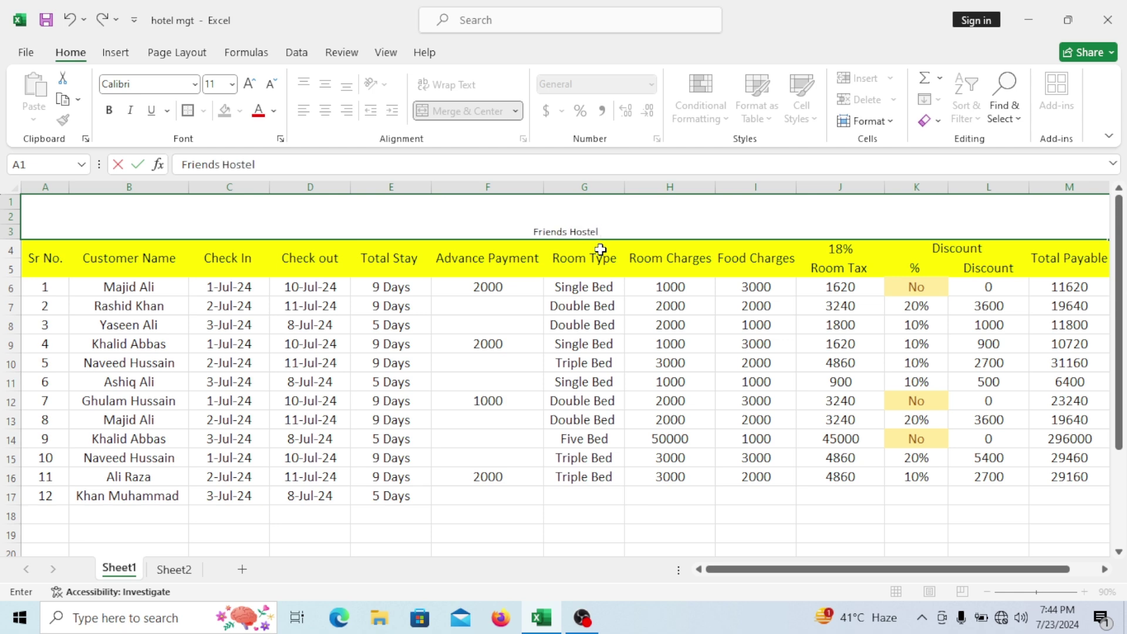
type(" Management System")
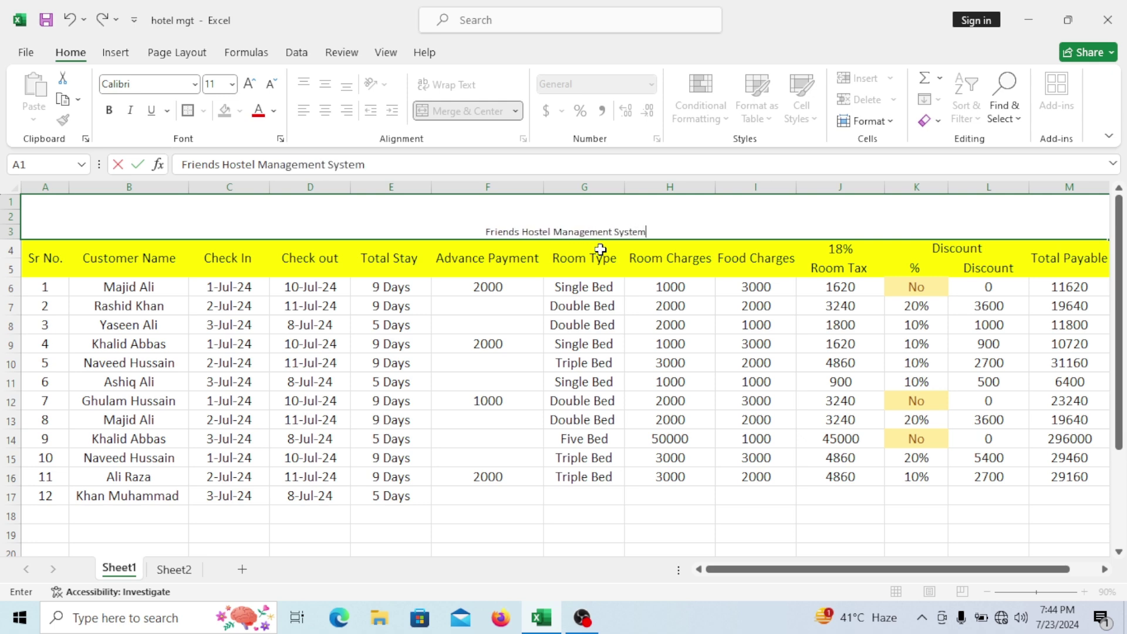
left_click(605, 304)
Enlarge the sheet title in A1 to font size 28 and make it bold
left_click(599, 231)
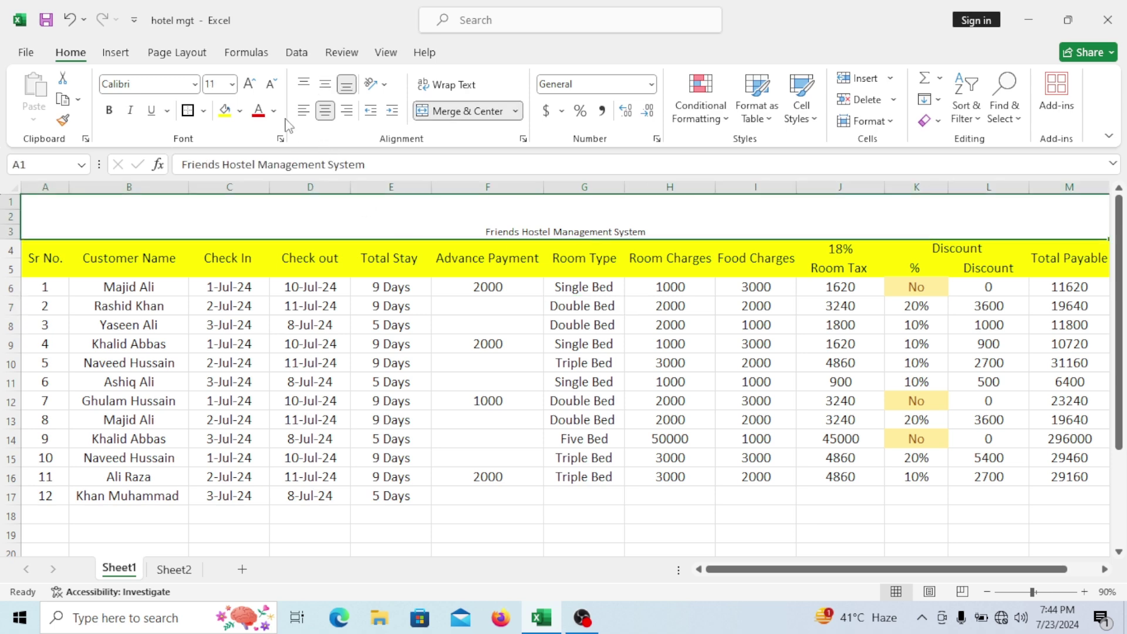
left_click(249, 83)
left_click(249, 84)
left_click(249, 84)
left_click(249, 84)
left_click(249, 83)
left_click(249, 84)
left_click(249, 83)
left_click(249, 83)
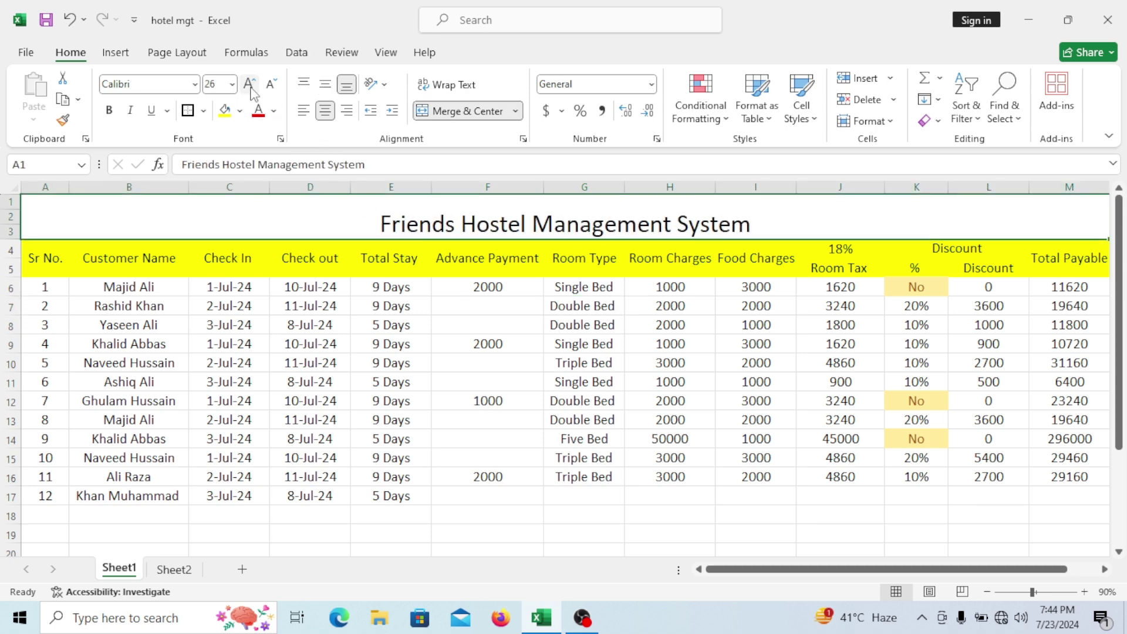
left_click(249, 83)
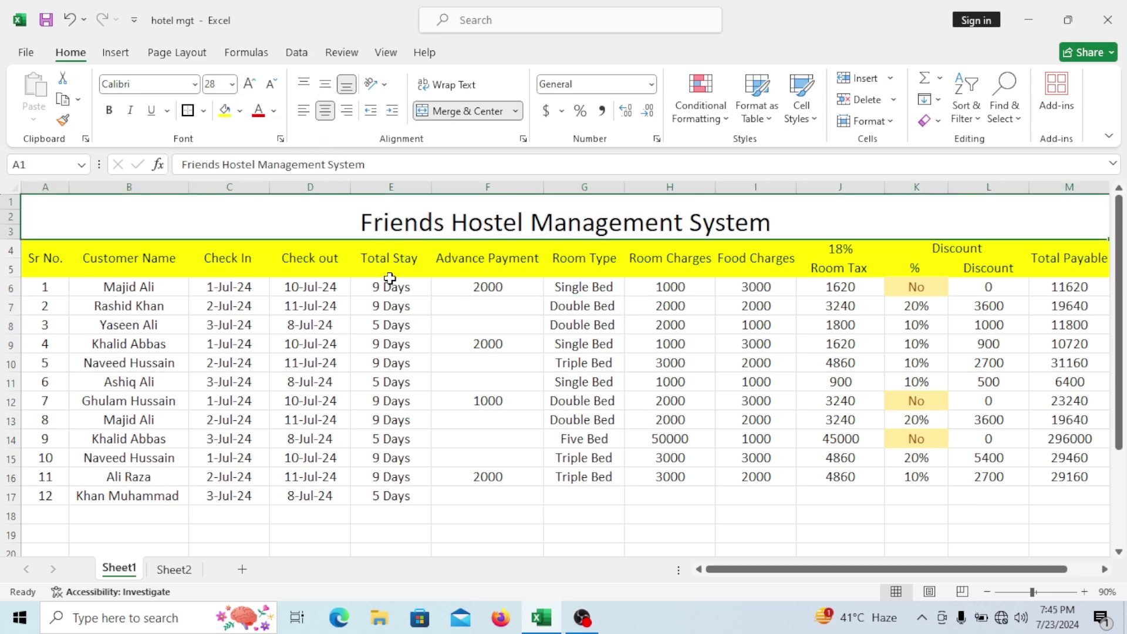
key("ctrl+b")
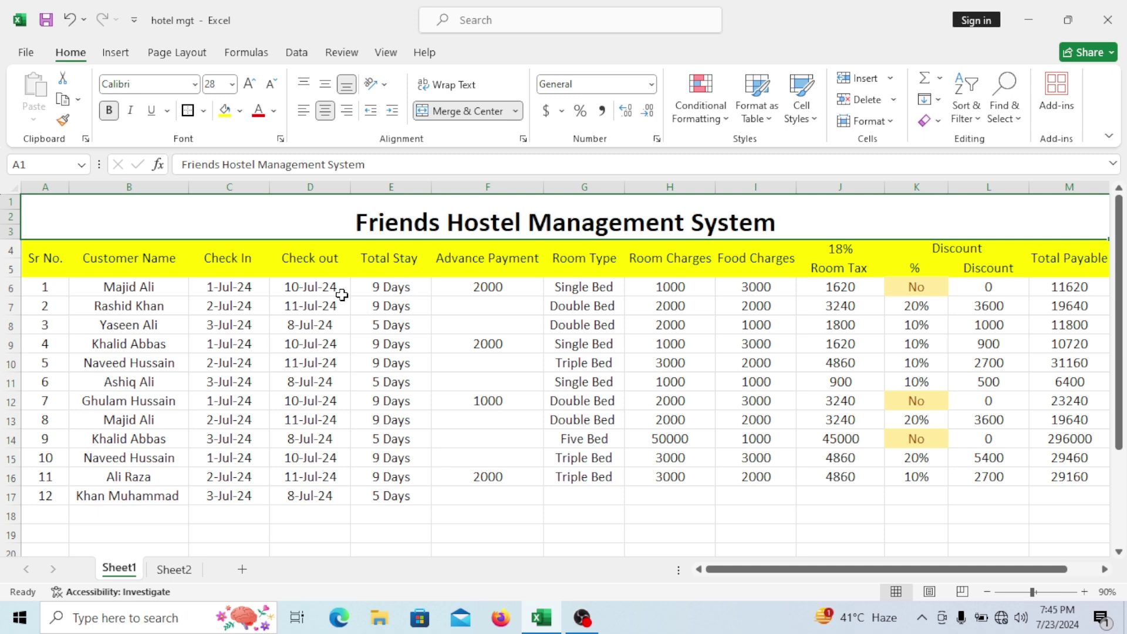
Change the sheet title's font to Impact
left_click(195, 84)
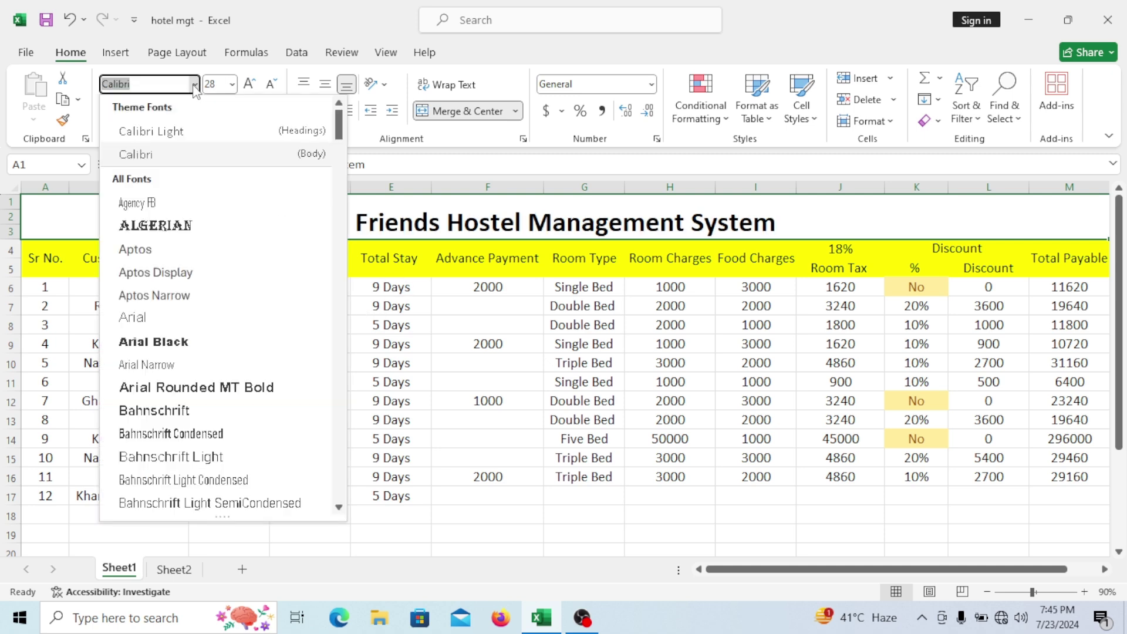
type("Impact")
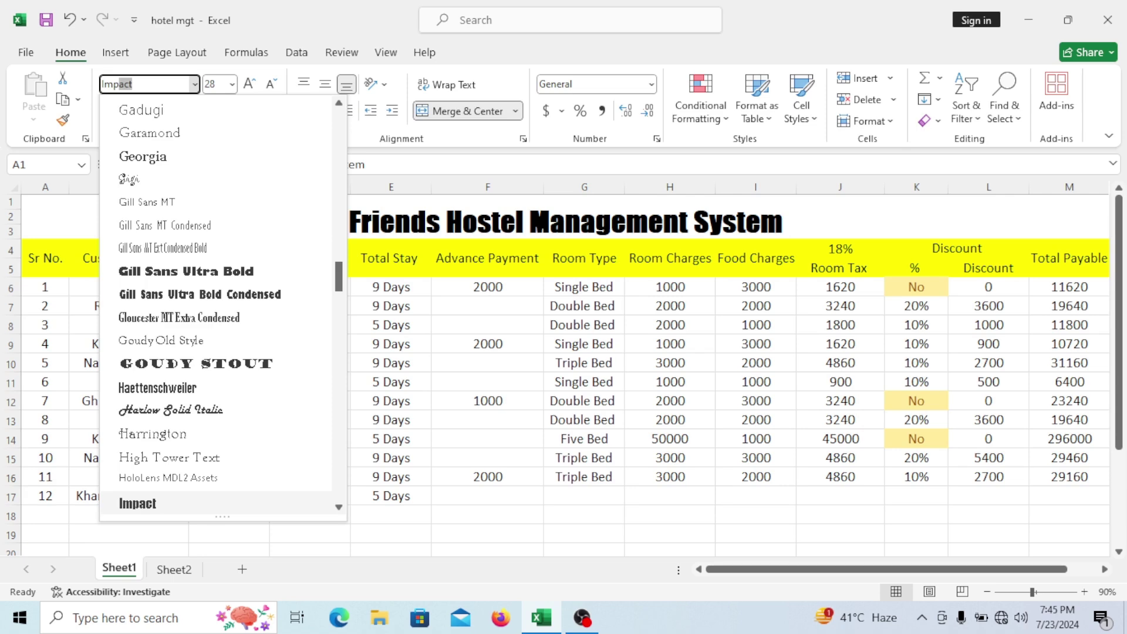
key("Return")
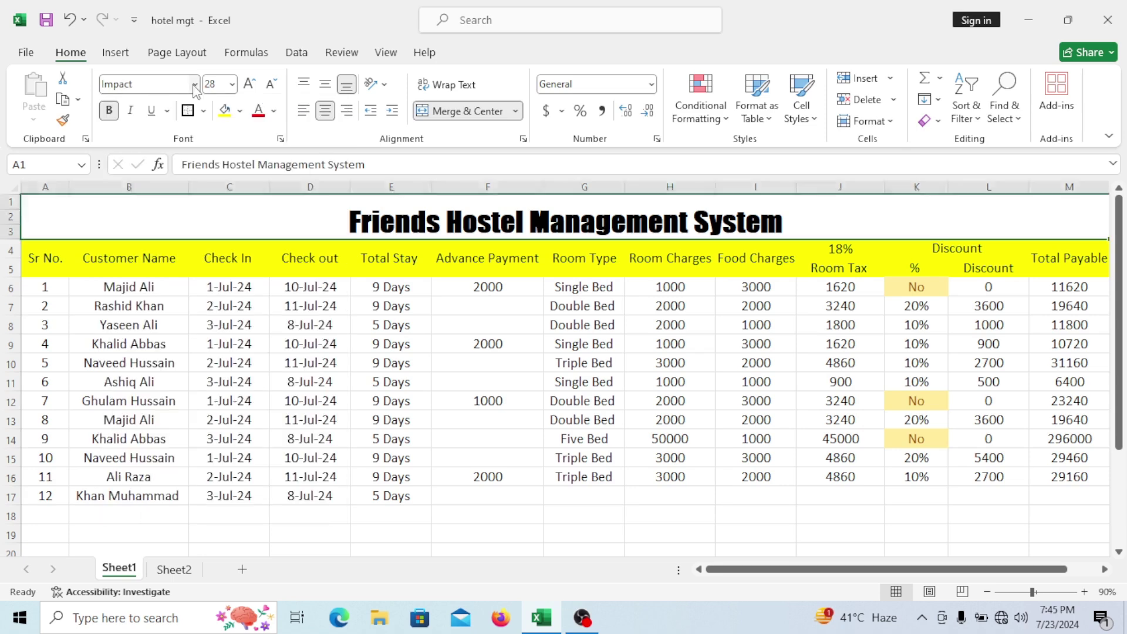
Fill the title cell with the standard blue color and set its text color to white
left_click(240, 110)
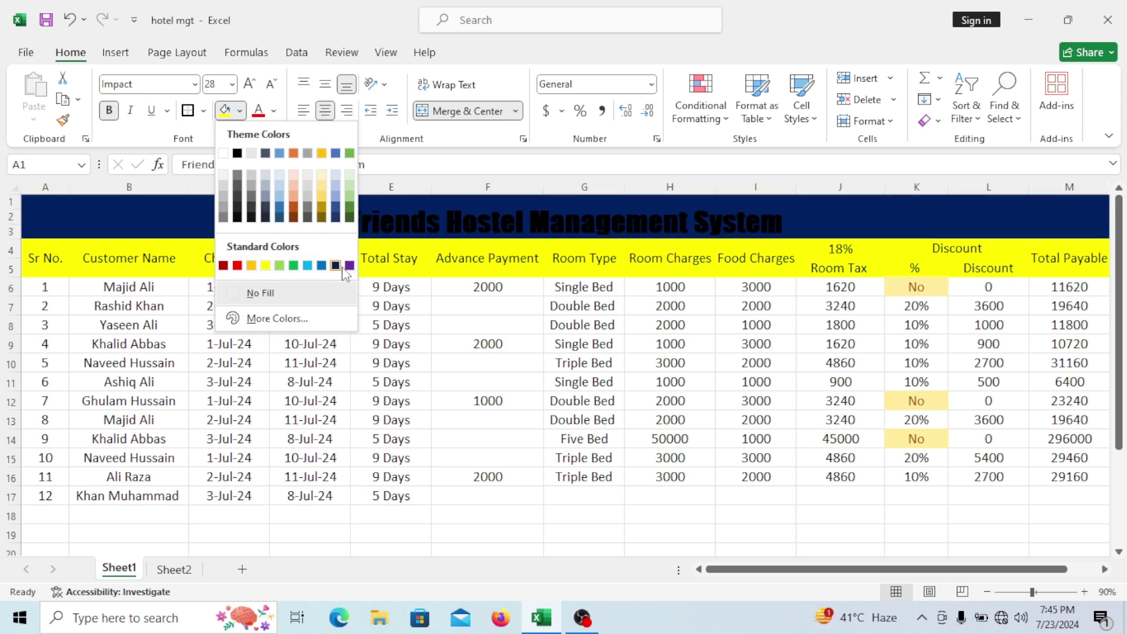
left_click(322, 266)
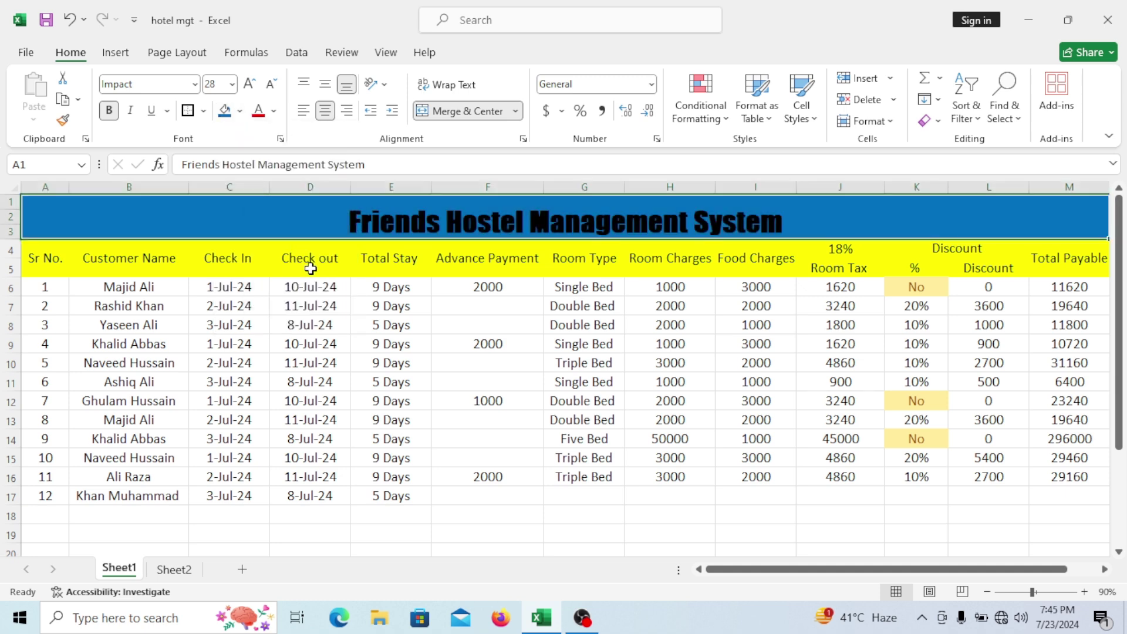
left_click(274, 111)
left_click(260, 178)
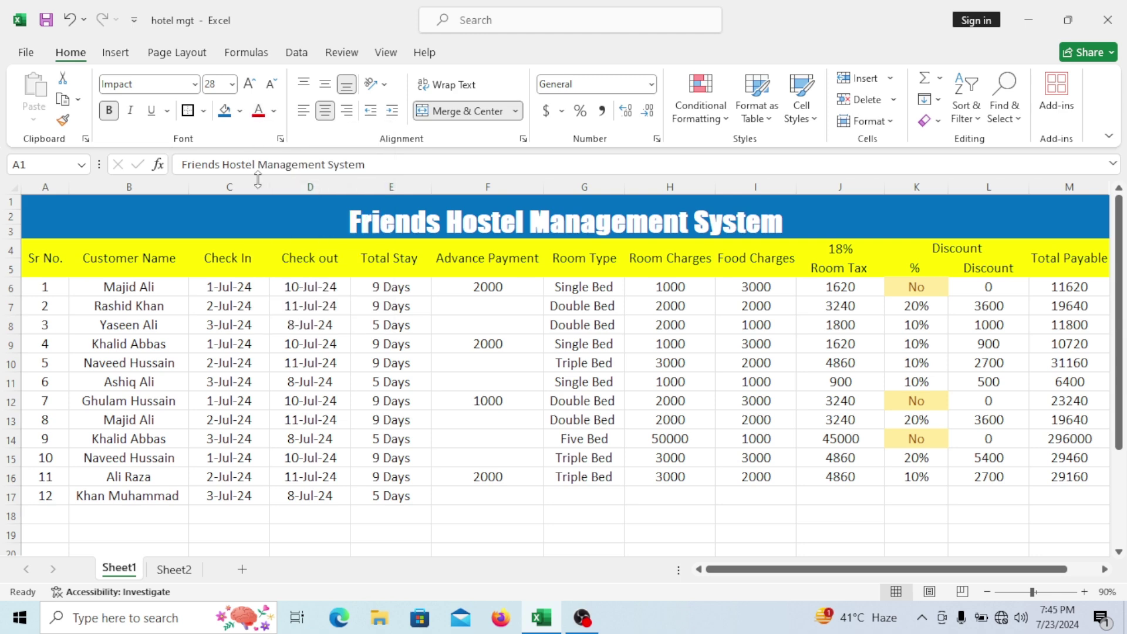
left_click(359, 267)
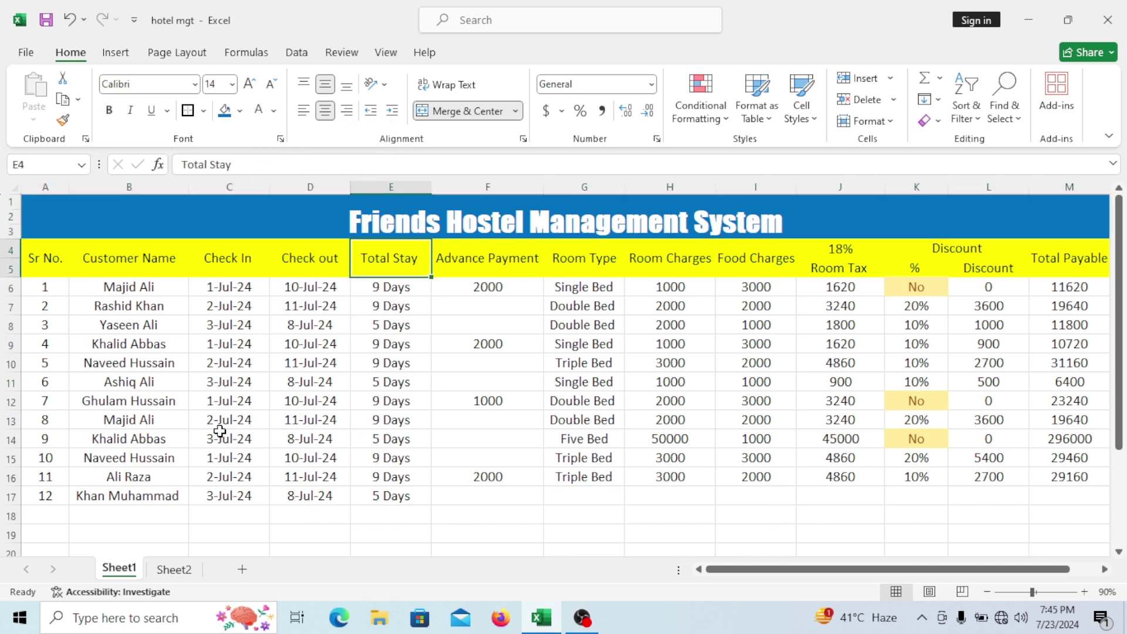
Apply all borders to the whole table, from the title down to row 17 (A1:M17)
mouse_move(56, 215)
left_mouse_down()
mouse_move(156, 521)
mouse_move(167, 498)
left_mouse_up()
left_click(203, 111)
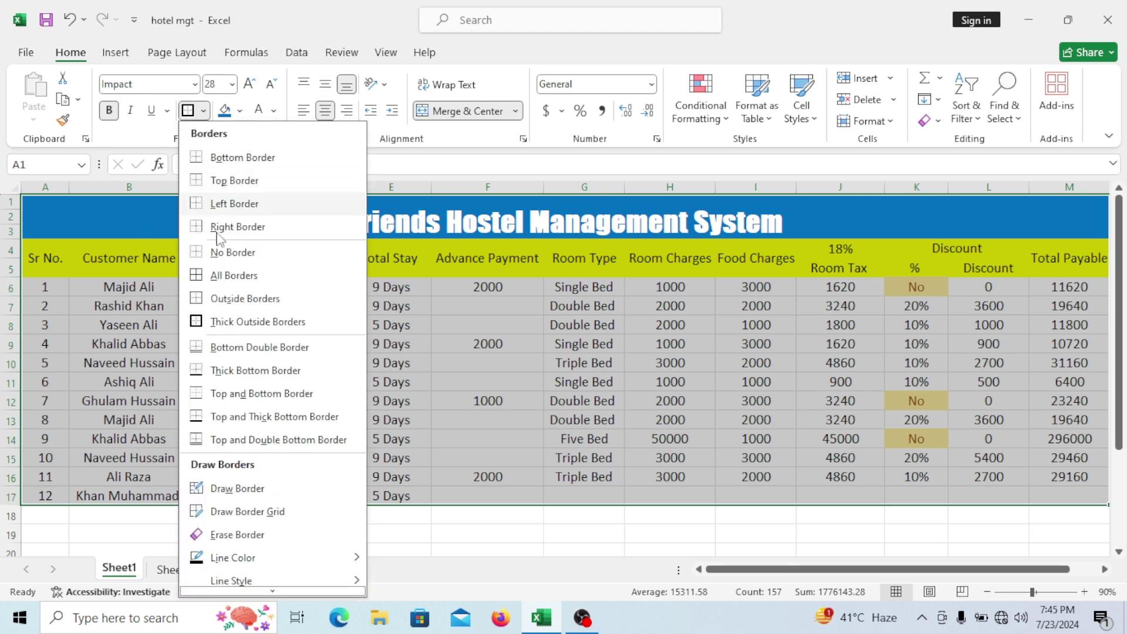
left_click(234, 275)
left_click(339, 341)
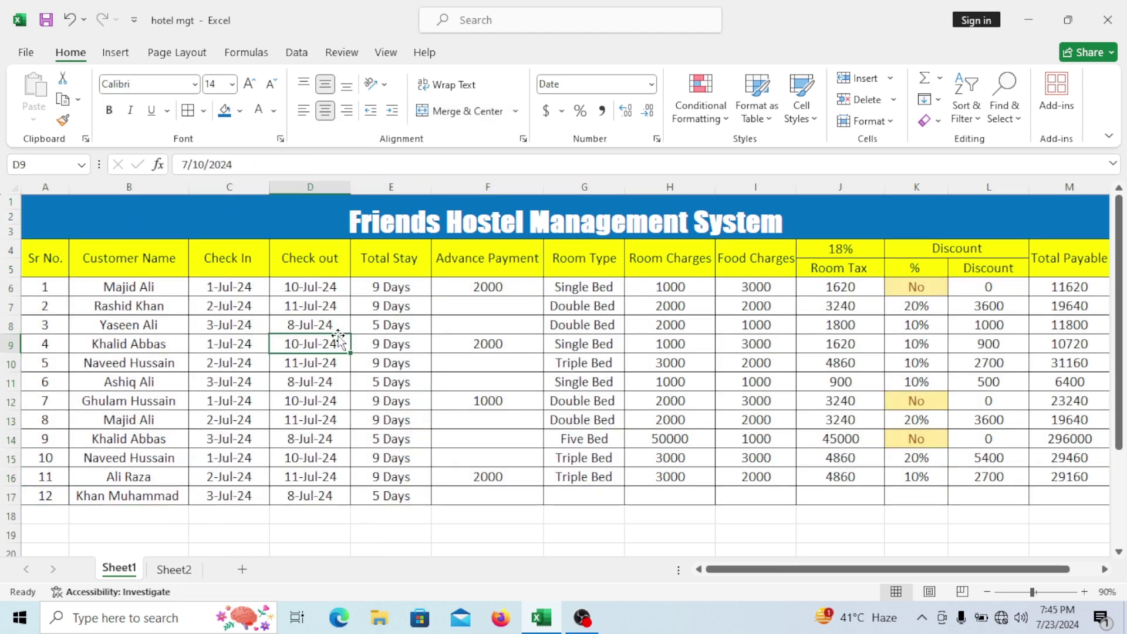
Increase the height of guest rows 6 to 17 equally to give the entries more space
left_click_drag(11, 288, 5, 479)
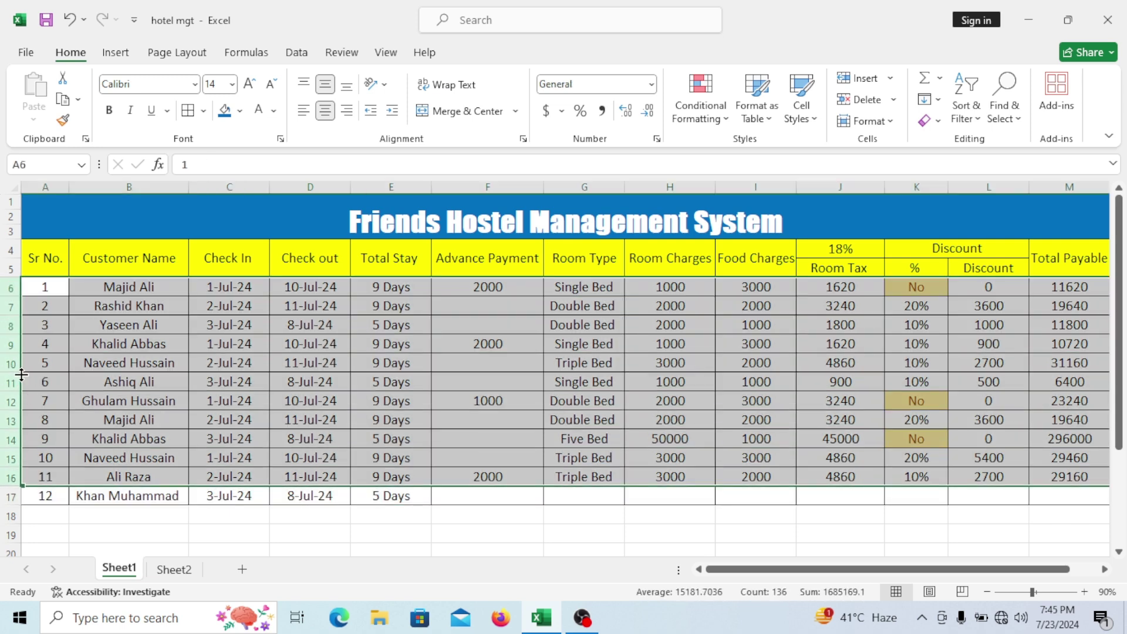
key("shift+Down")
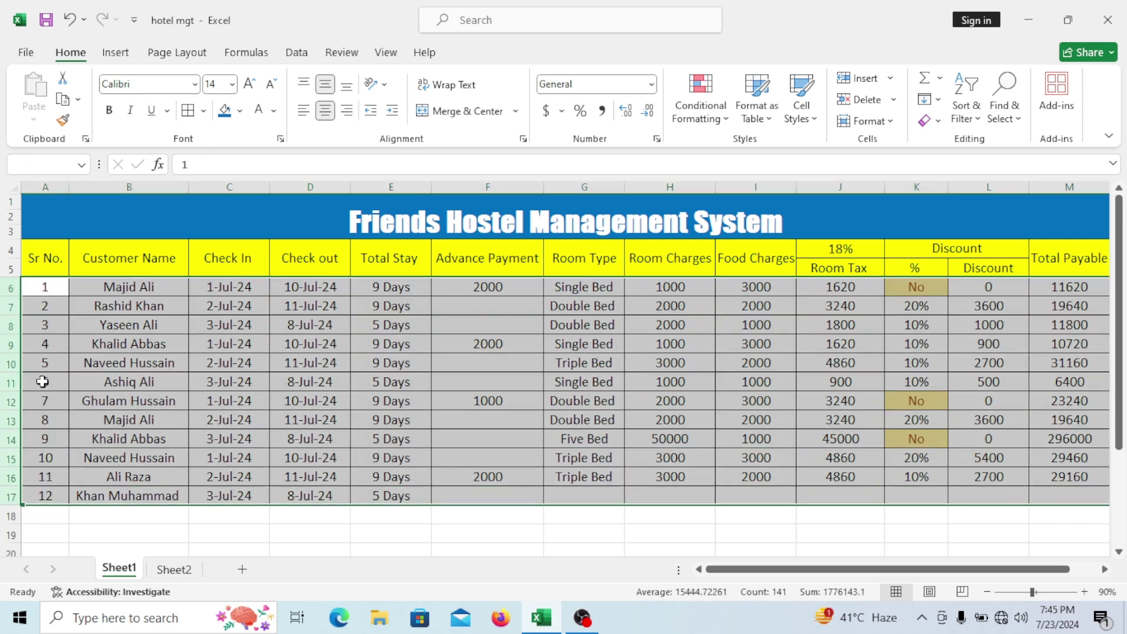
left_click_drag(9, 316, 11, 321)
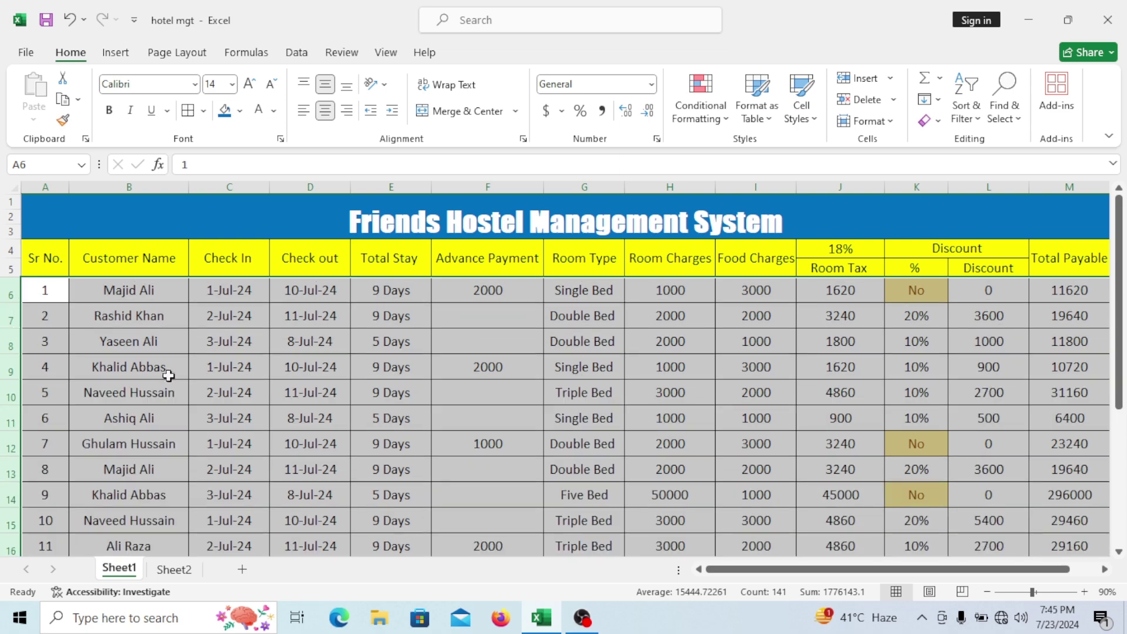
left_click(168, 376)
scroll(492, 440, "down", 3)
scroll(492, 440, "up", 3)
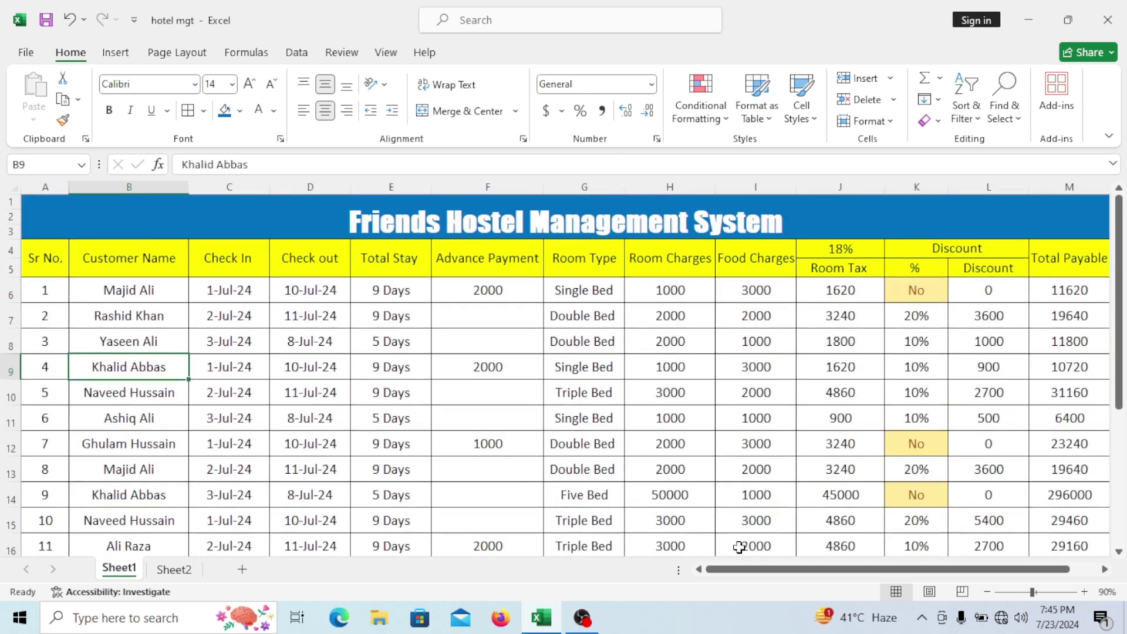
Fill the Sr No., Customer Name, Check In and Check out data in A6:D17 with light blue
left_click_drag(787, 569, 1006, 574)
left_click_drag(887, 578, 859, 577)
left_click_drag(42, 300, 336, 460)
scroll(336, 461, "up", 2)
left_click(240, 110)
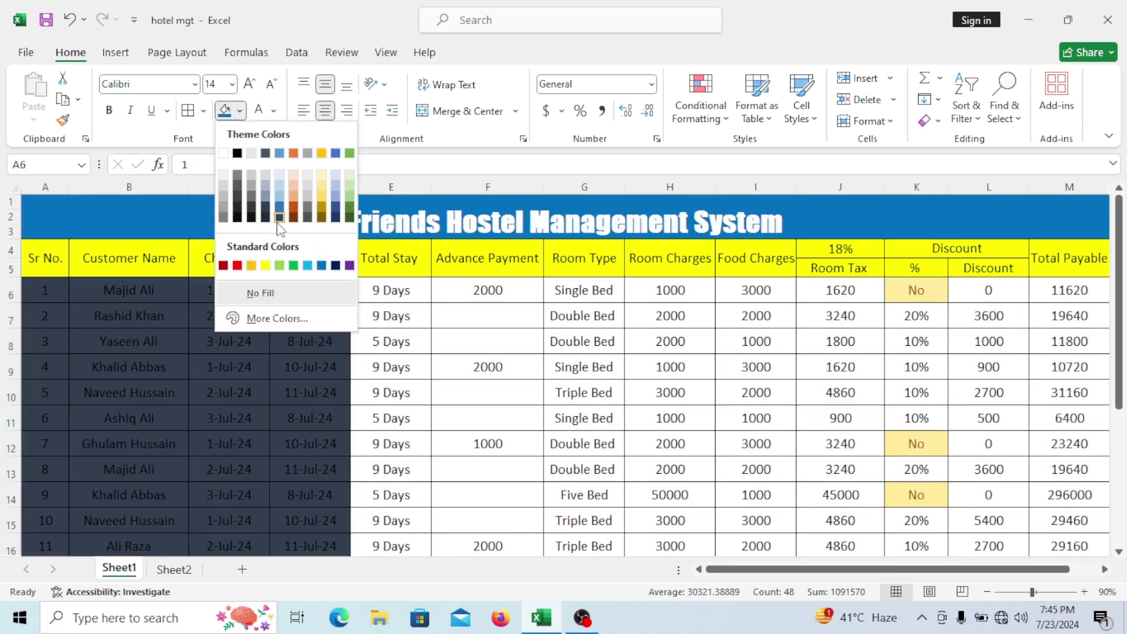
left_click(284, 194)
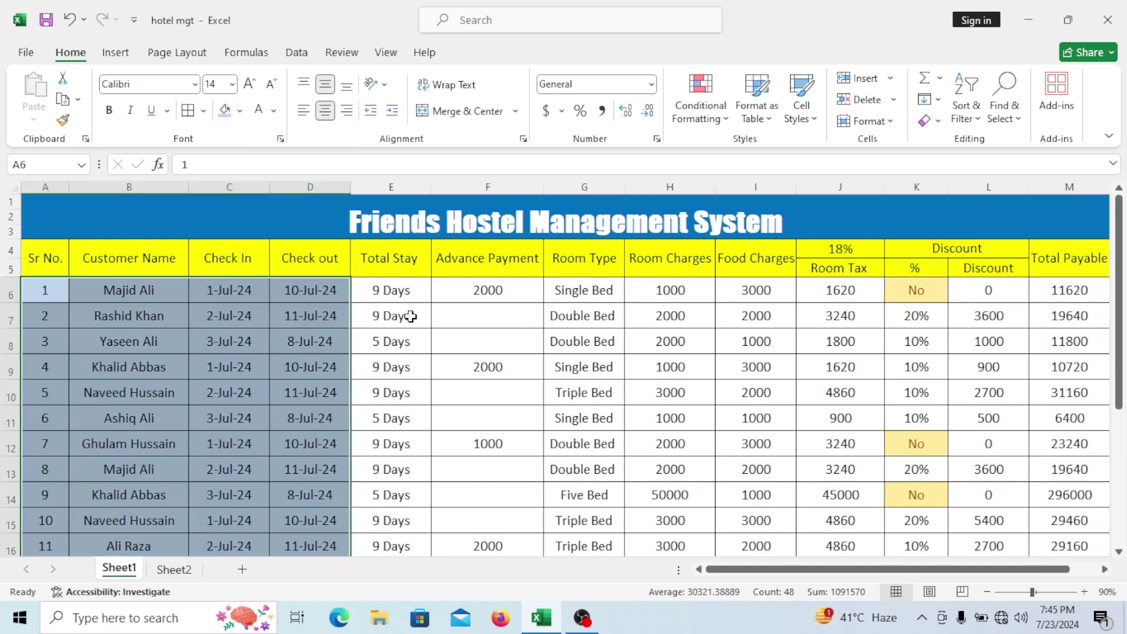
Fill the Total Stay, Advance Payment and Room Type data in E6:G17 with dark red and make its text white
left_click(405, 286)
left_click(435, 294)
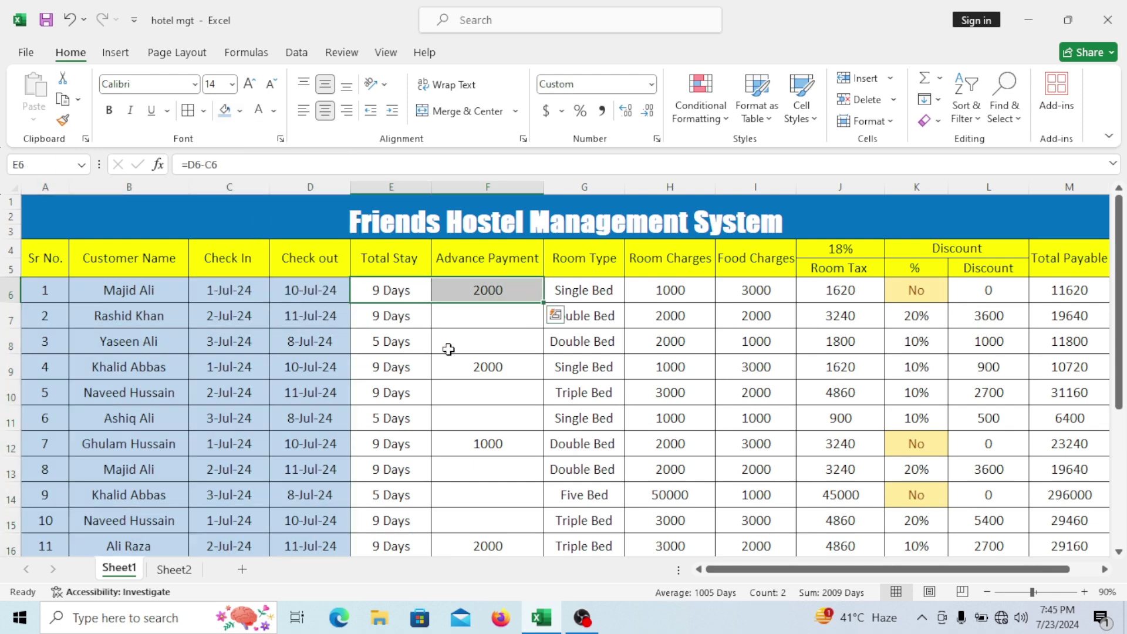
left_click(433, 337)
left_click_drag(399, 288, 564, 501)
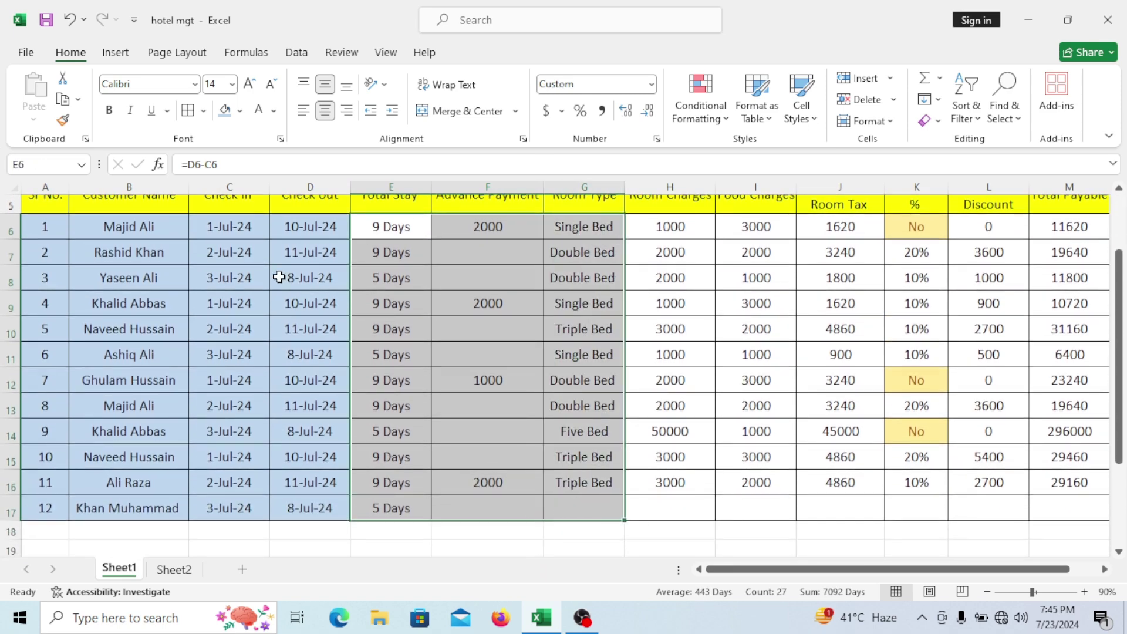
left_click(240, 110)
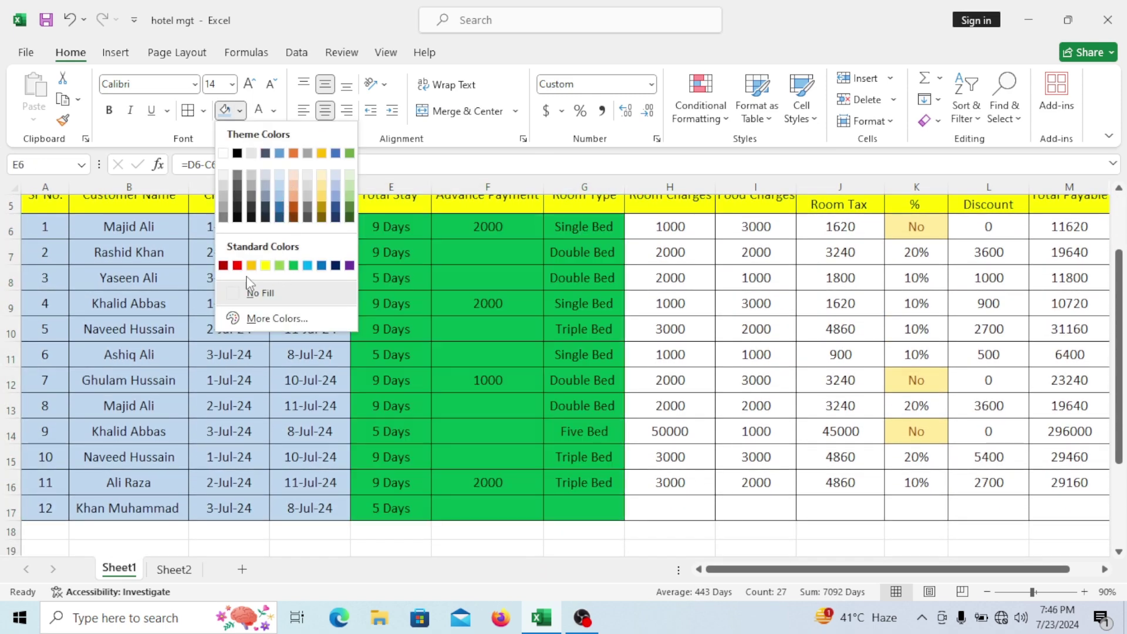
left_click(223, 266)
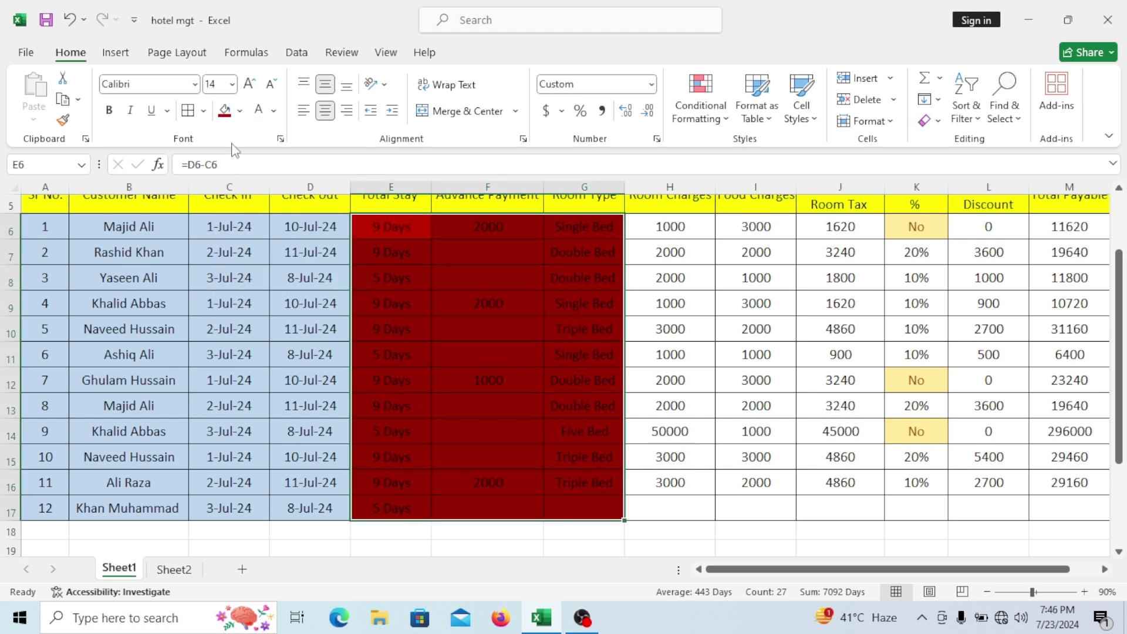
left_click(260, 112)
Fill the Room Charges, Food Charges and Room Tax data in H6:J17 with dark blue and make its text white
scroll(674, 383, "up", 2)
left_click_drag(672, 293, 825, 510)
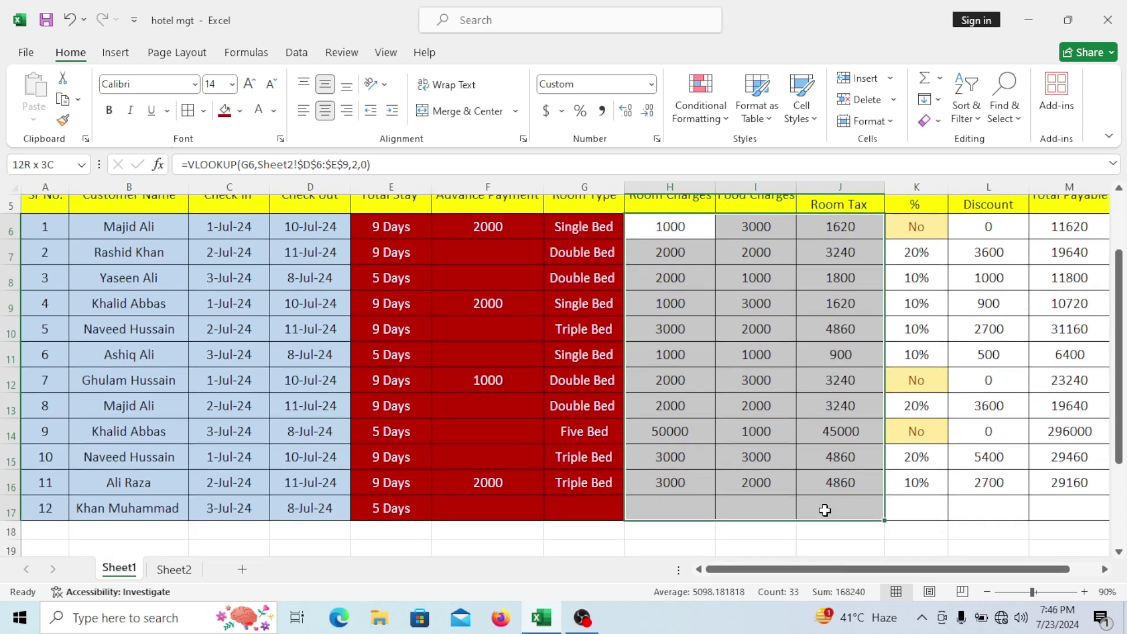
scroll(642, 415, "up", 2)
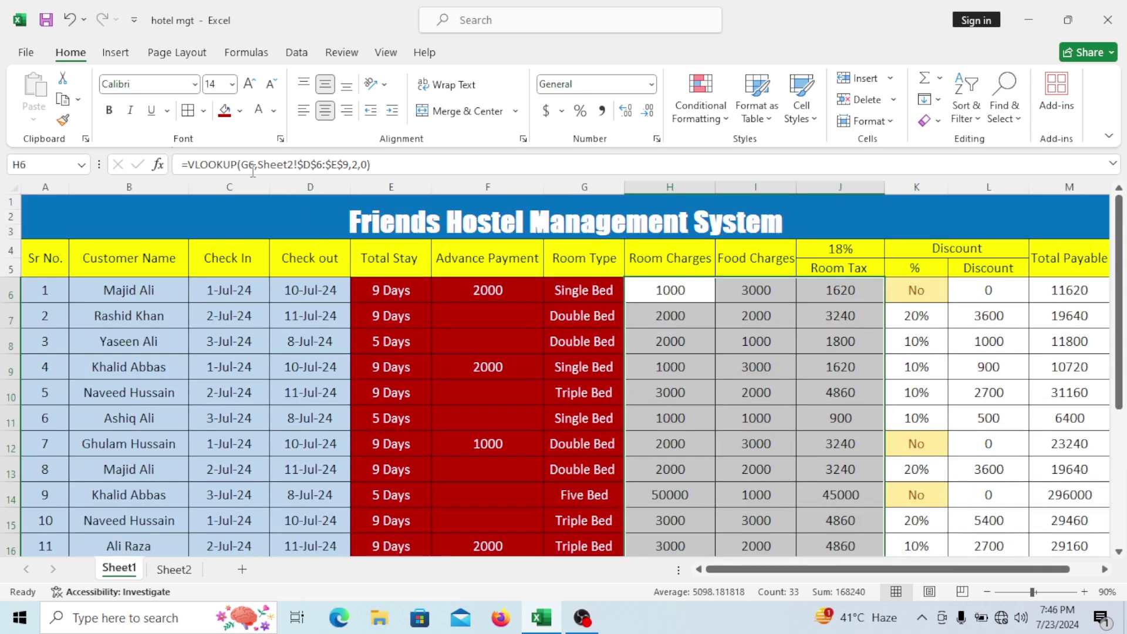
left_click(240, 110)
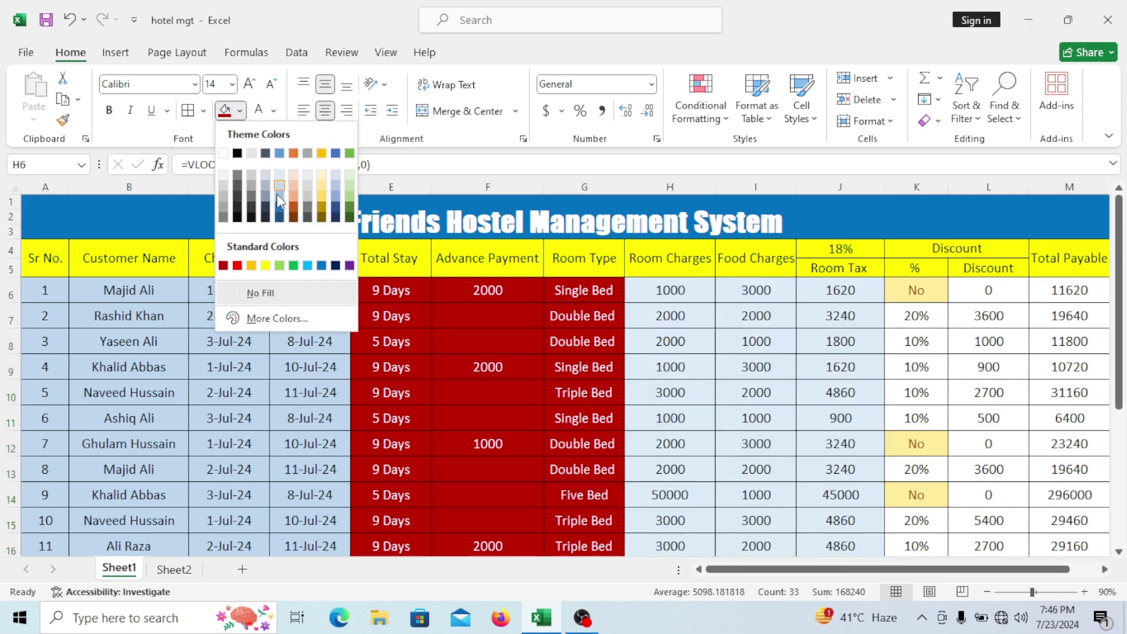
left_click(336, 266)
left_click(259, 110)
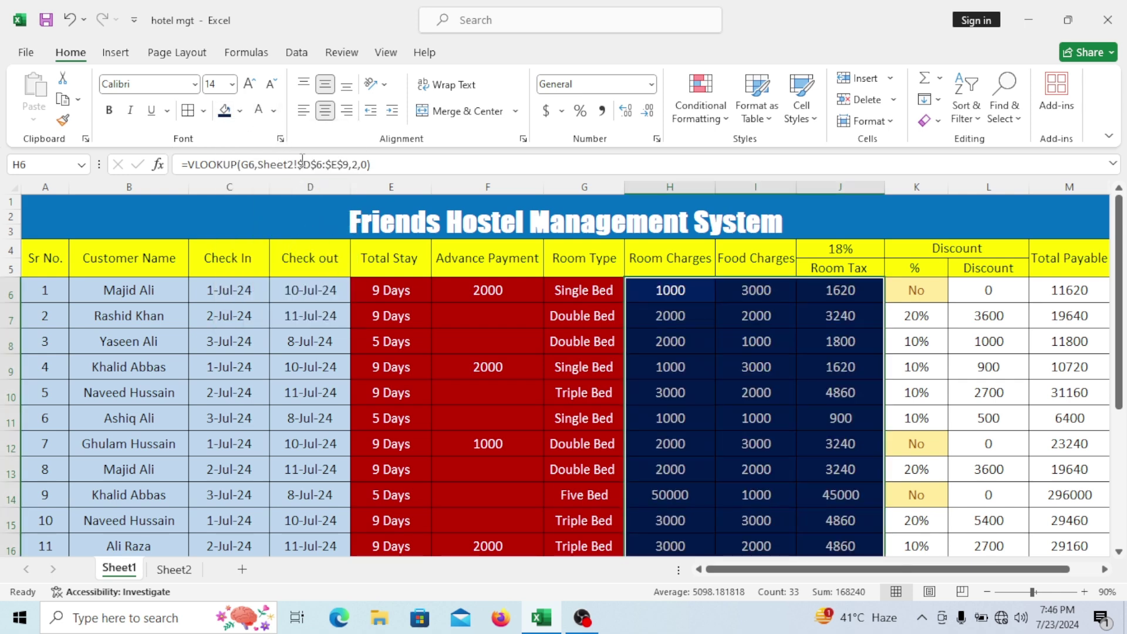
Fill the discount percentage, Discount and Total Payable data in K6:M17 with light gray
scroll(854, 546, "right", 1)
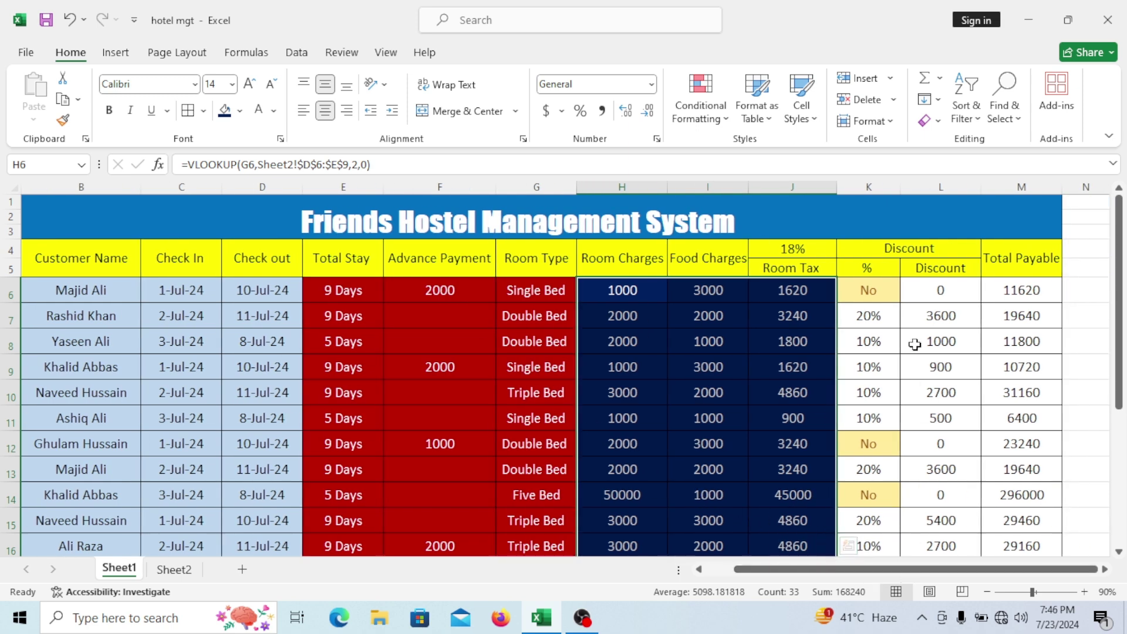
left_click_drag(877, 290, 989, 496)
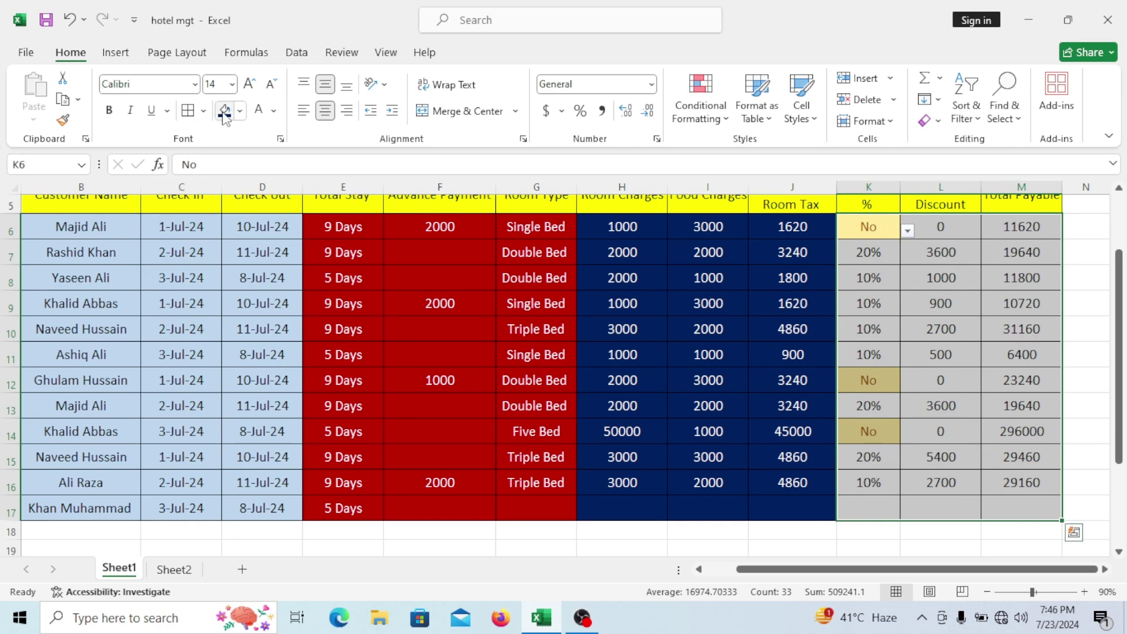
left_click(240, 111)
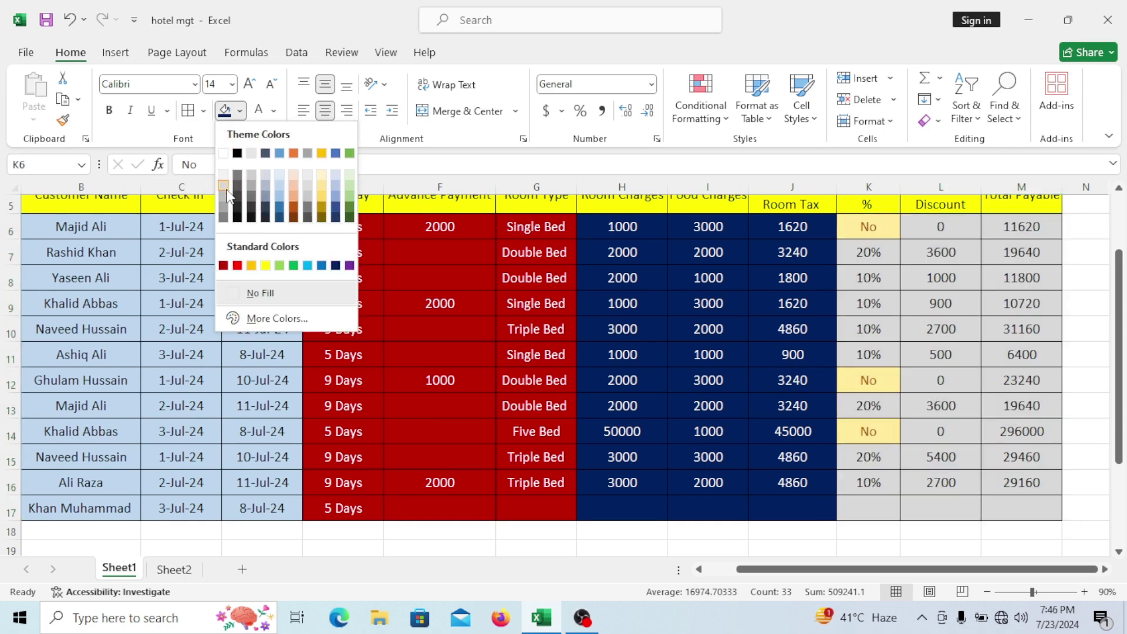
left_click(225, 185)
scroll(492, 320, "up", 2)
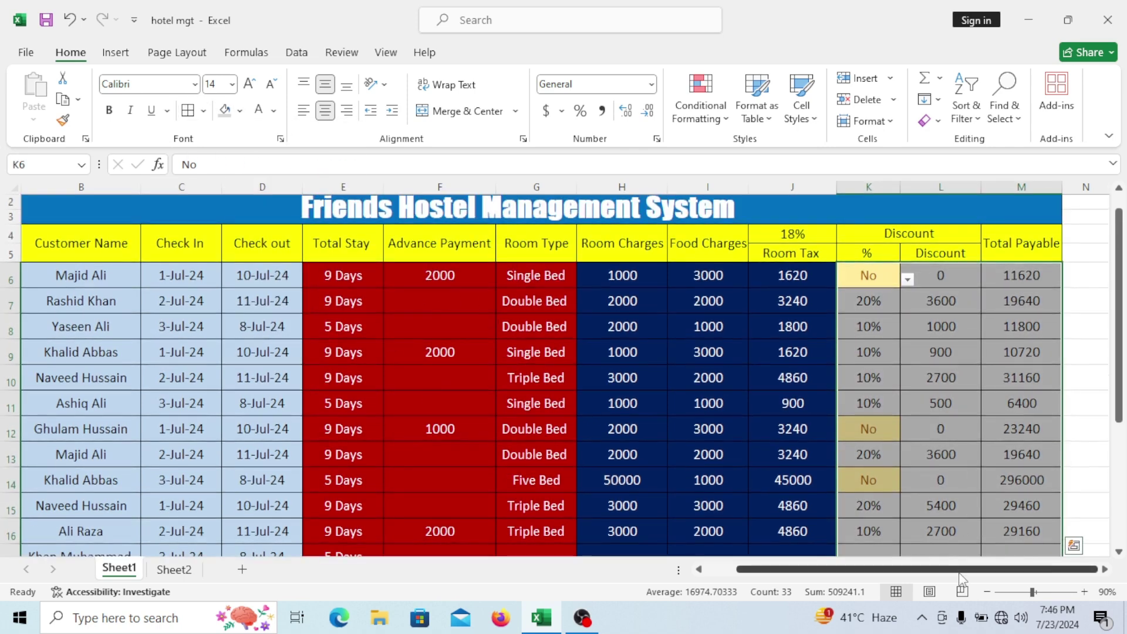
Reduce the height of guest rows 6 to 17 equally so the whole table fits in view, and deselect the rows
left_click(988, 592)
left_click_drag(982, 569, 828, 570)
left_click(1085, 592)
left_click(731, 469)
scroll(632, 470, "up", 1)
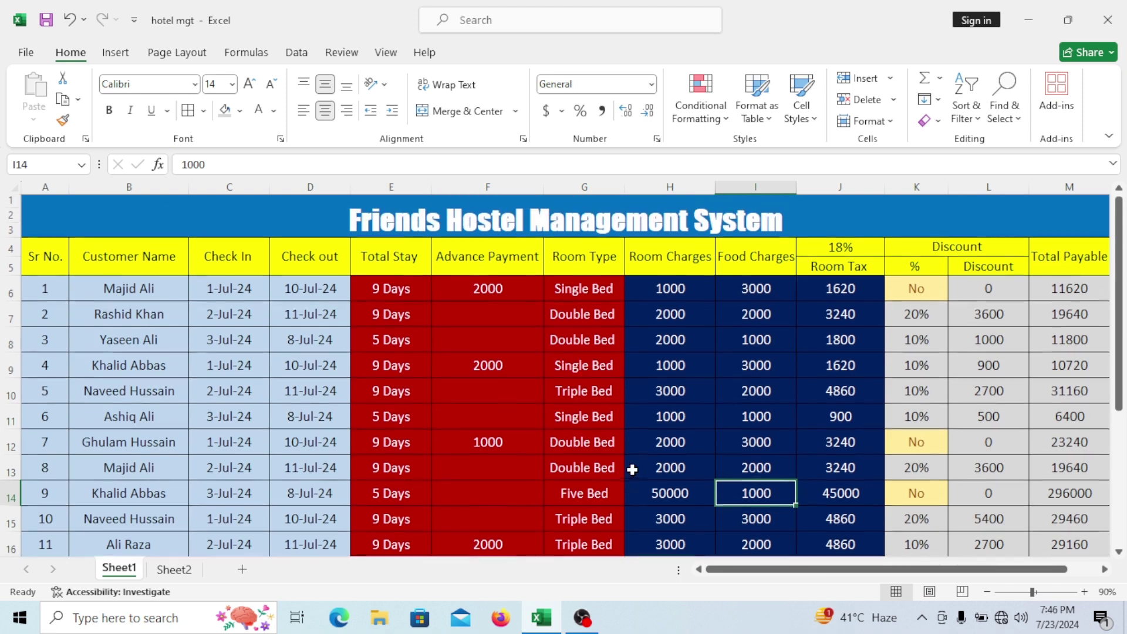
left_click_drag(10, 292, 4, 520)
left_click_drag(19, 449, 18, 439)
scroll(150, 421, "up", 2)
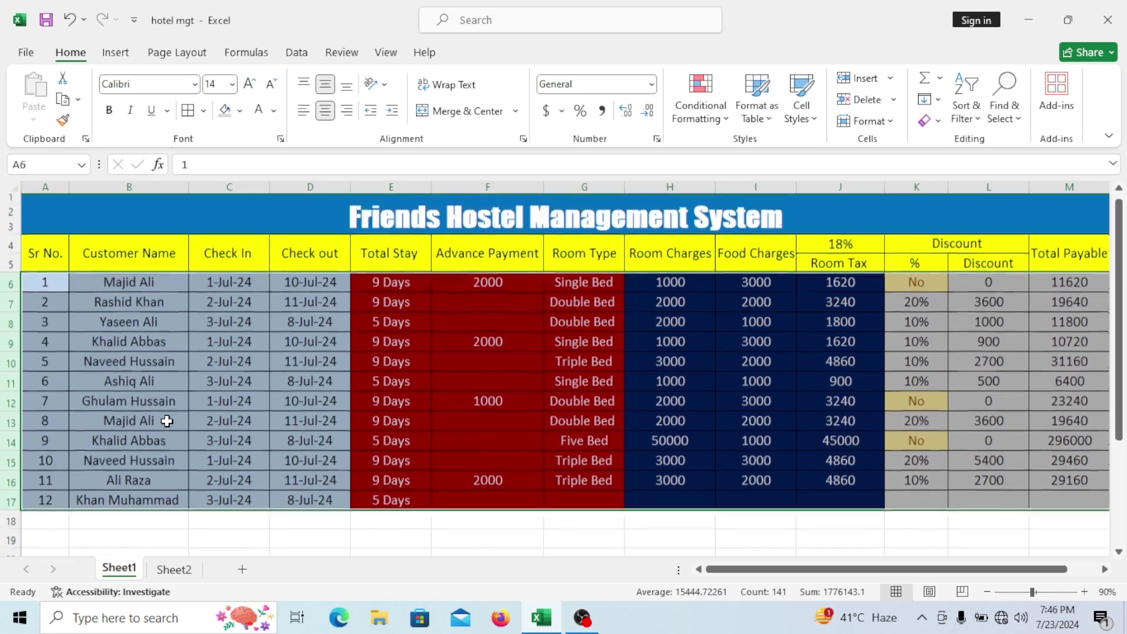
left_click_drag(8, 397, 8, 398)
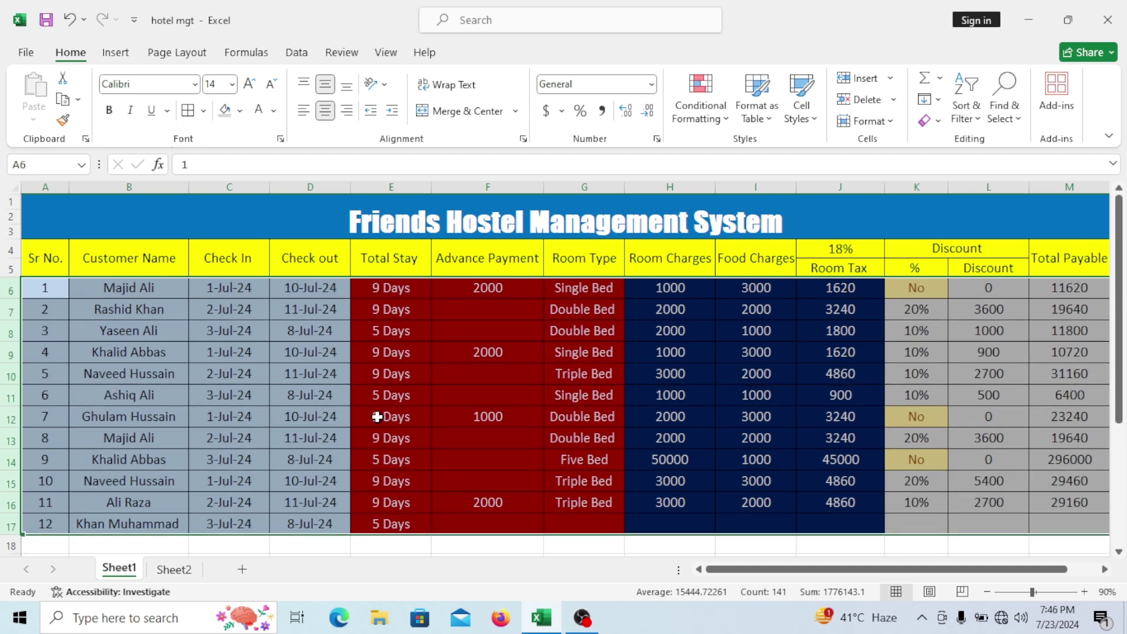
left_click_drag(970, 573, 967, 573)
left_click(917, 481)
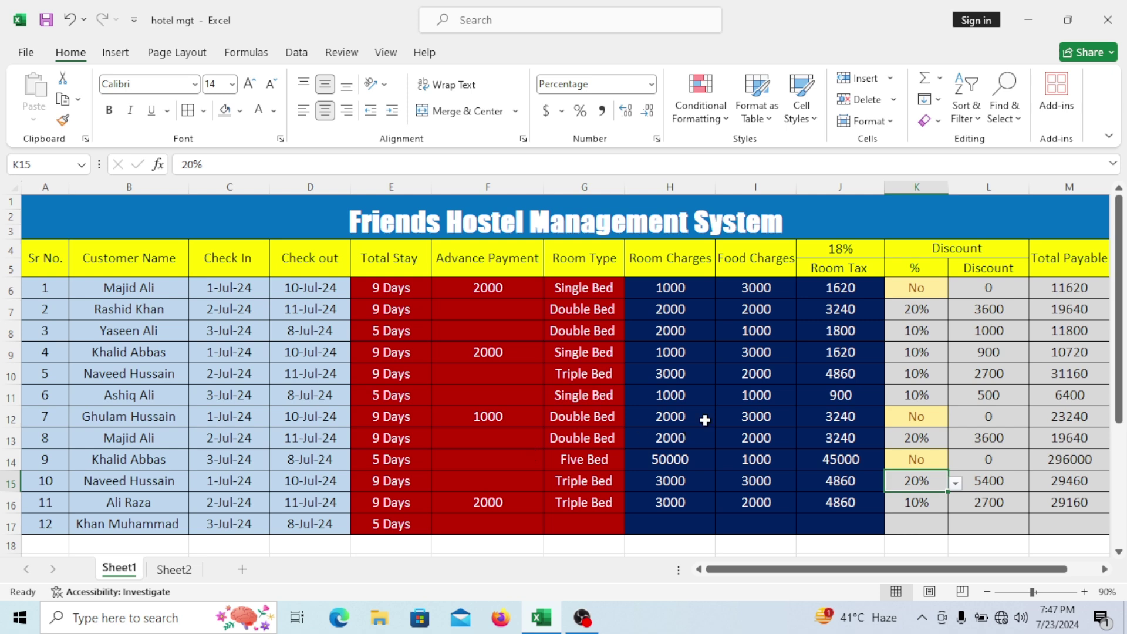
left_click(534, 407)
left_click(527, 372)
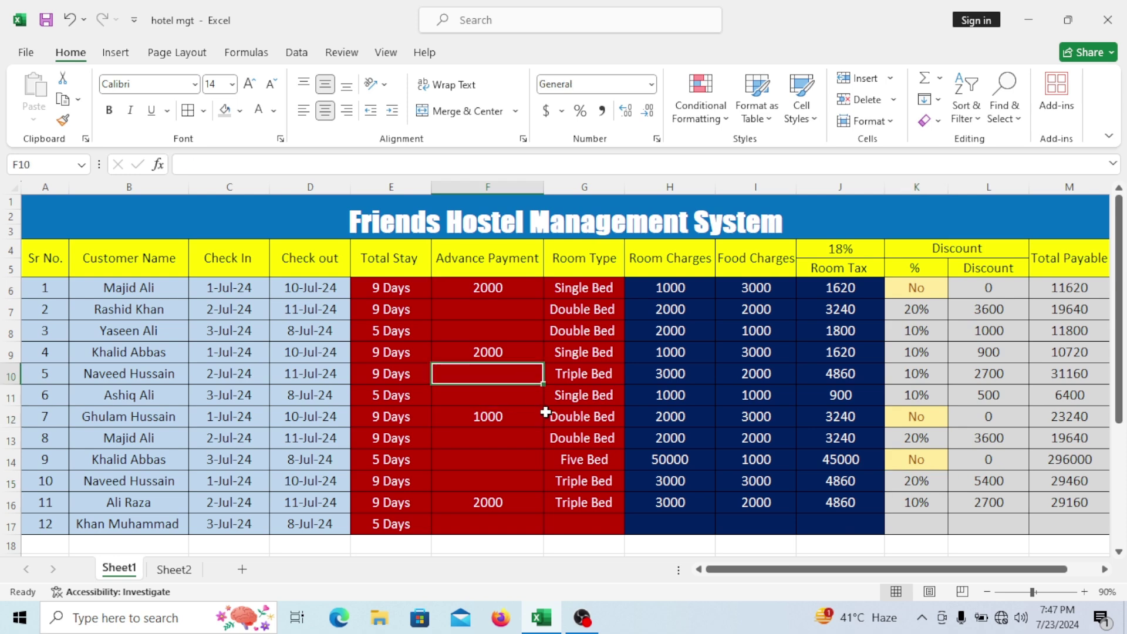